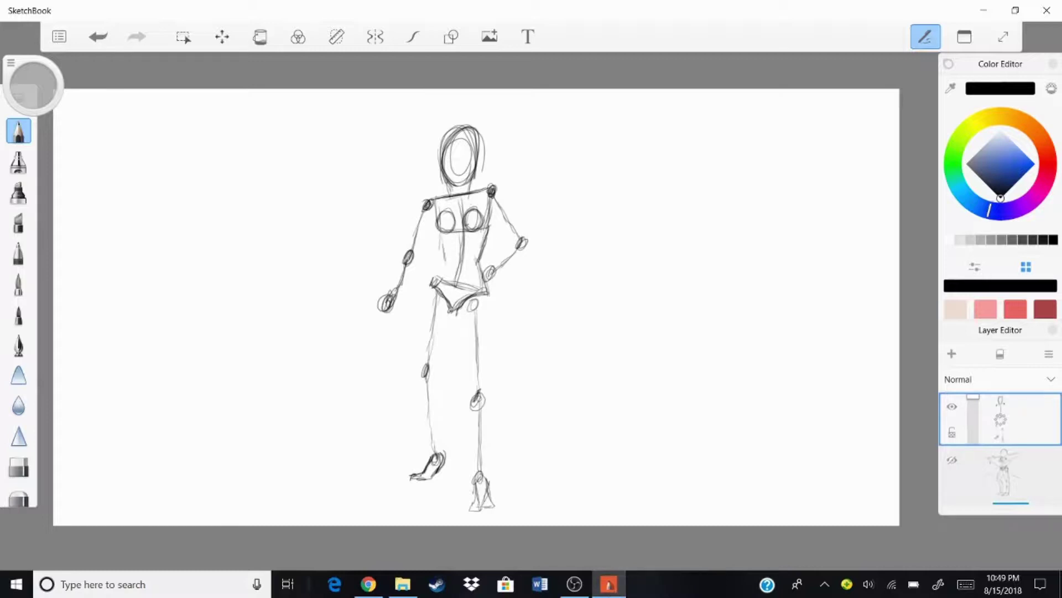
Sketch the outlines of the straight arm and the hip contours around the stick-figure guides.
scroll(434, 197, "up", 5)
mouse_move(358, 324)
left_mouse_down()
mouse_move(370, 357)
mouse_move(300, 462)
left_mouse_up()
key("ctrl+z")
mouse_move(673, 282)
left_mouse_down()
mouse_move(691, 302)
mouse_move(589, 365)
left_mouse_up()
mouse_move(570, 360)
left_mouse_down()
mouse_move(597, 395)
mouse_move(579, 465)
left_mouse_up()
scroll(531, 299, "up", 1)
scroll(531, 299, "down", 1)
mouse_move(492, 260)
left_mouse_down()
mouse_move(448, 332)
mouse_move(435, 409)
left_mouse_up()
left_click_drag(504, 310, 451, 426)
scroll(531, 298, "down", 1)
left_click_drag(456, 321, 424, 386)
left_click_drag(477, 326, 408, 410)
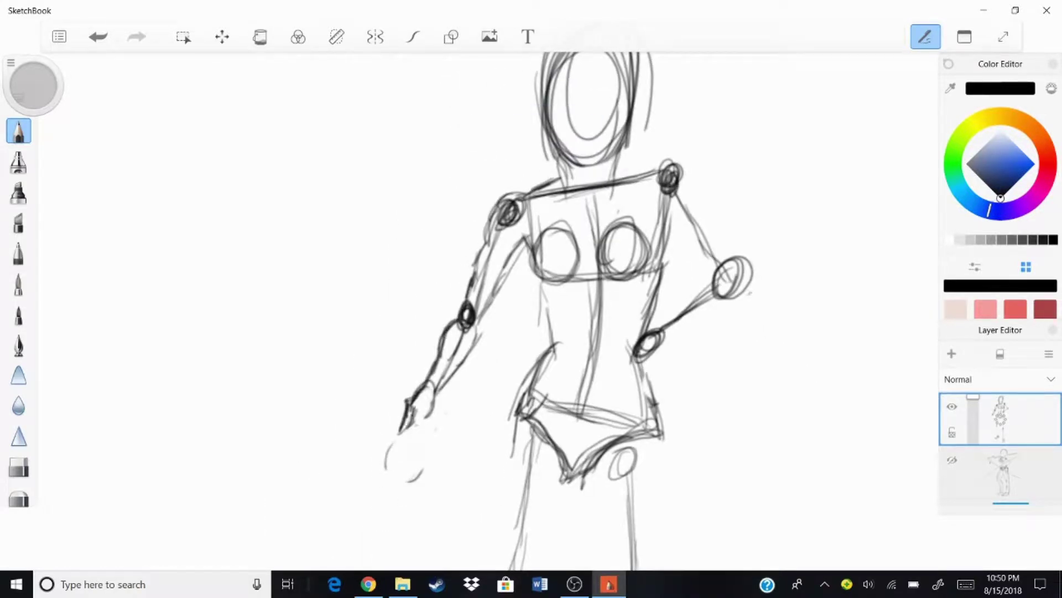
Sketch a long weapon handle as two parallel lines running diagonally through the straight arm's hand.
left_click_drag(539, 294, 410, 420)
left_click_drag(549, 315, 430, 425)
scroll(531, 299, "down", 1)
left_click_drag(500, 292, 392, 390)
left_click_drag(474, 345, 395, 412)
left_click_drag(440, 348, 362, 412)
Sketch a rectangular hammer head across the end of the handle, with a dividing line near one end.
scroll(531, 299, "up", 3)
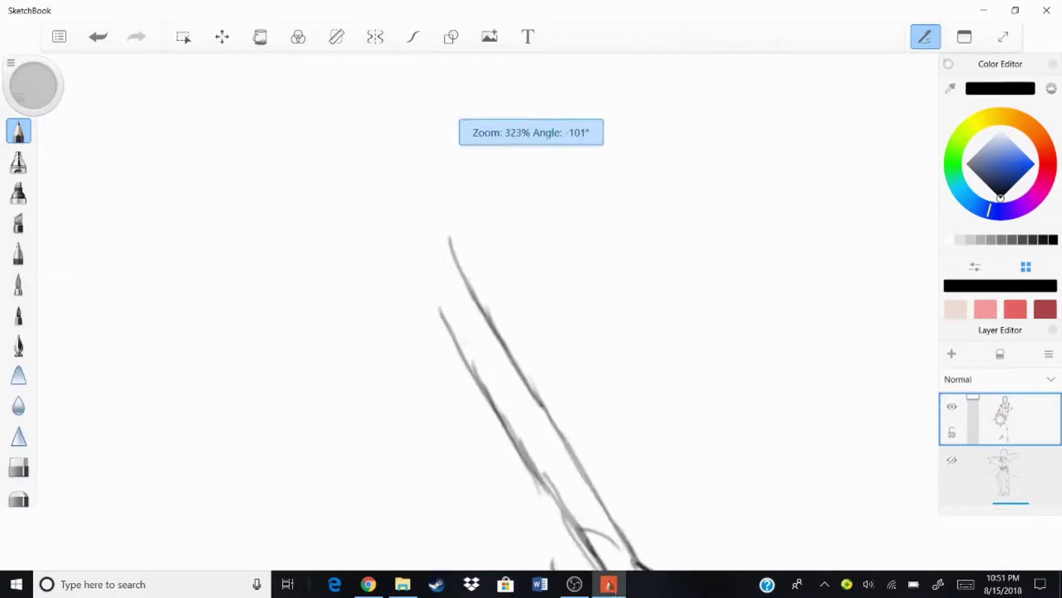
left_click_drag(431, 244, 447, 293)
mouse_move(382, 256)
left_mouse_down()
mouse_move(517, 204)
mouse_move(485, 215)
left_mouse_up()
mouse_move(339, 143)
left_mouse_down()
mouse_move(473, 93)
mouse_move(382, 253)
left_mouse_up()
left_click_drag(338, 148, 388, 250)
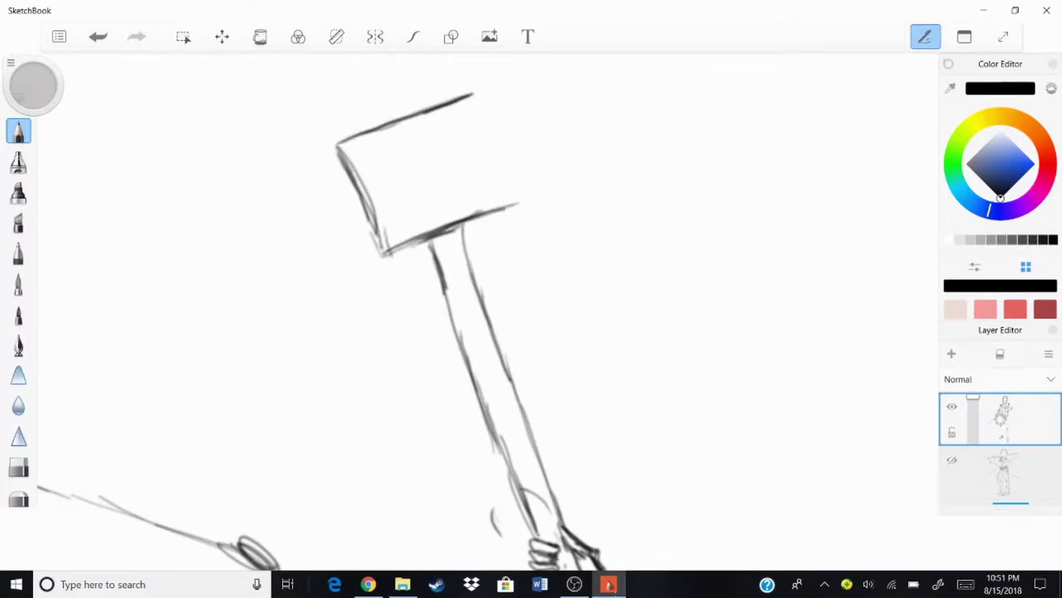
left_click_drag(473, 94, 508, 193)
left_click_drag(475, 93, 518, 201)
mouse_move(367, 138)
left_mouse_down()
mouse_move(541, 147)
mouse_move(560, 183)
mouse_move(415, 256)
left_mouse_up()
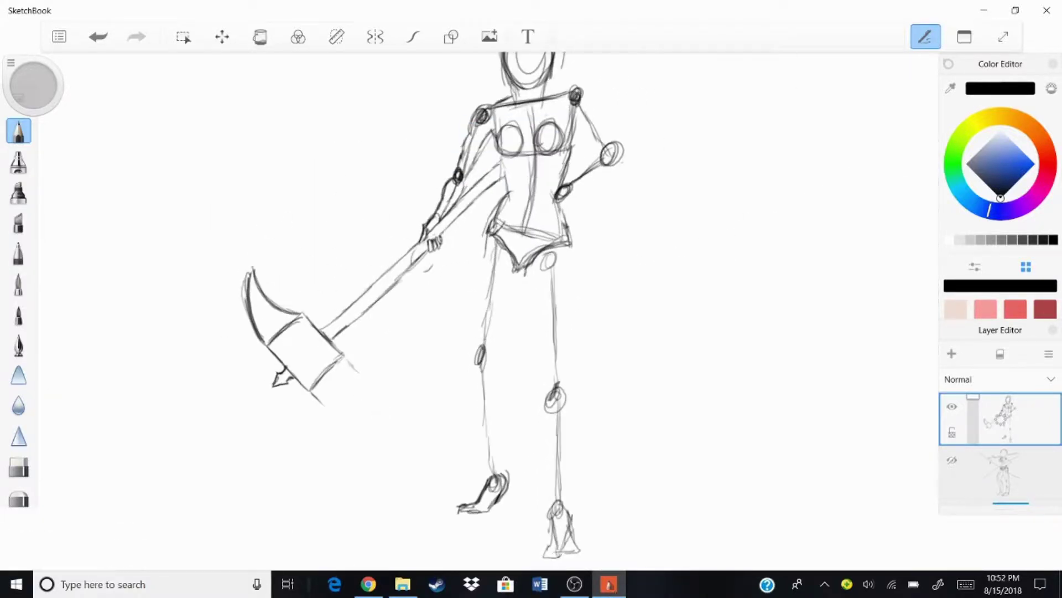
Sketch the bent arm's outline around its guides, redrawing the forearm between the elbow and the fist on the hip.
scroll(531, 166, "up", 5)
mouse_move(437, 145)
left_mouse_down()
mouse_move(470, 185)
mouse_move(460, 371)
left_mouse_up()
left_click_drag(408, 228, 411, 342)
key("Home")
left_click_drag(581, 263, 481, 330)
mouse_move(609, 298)
left_mouse_down()
mouse_move(482, 354)
mouse_move(453, 348)
left_mouse_up()
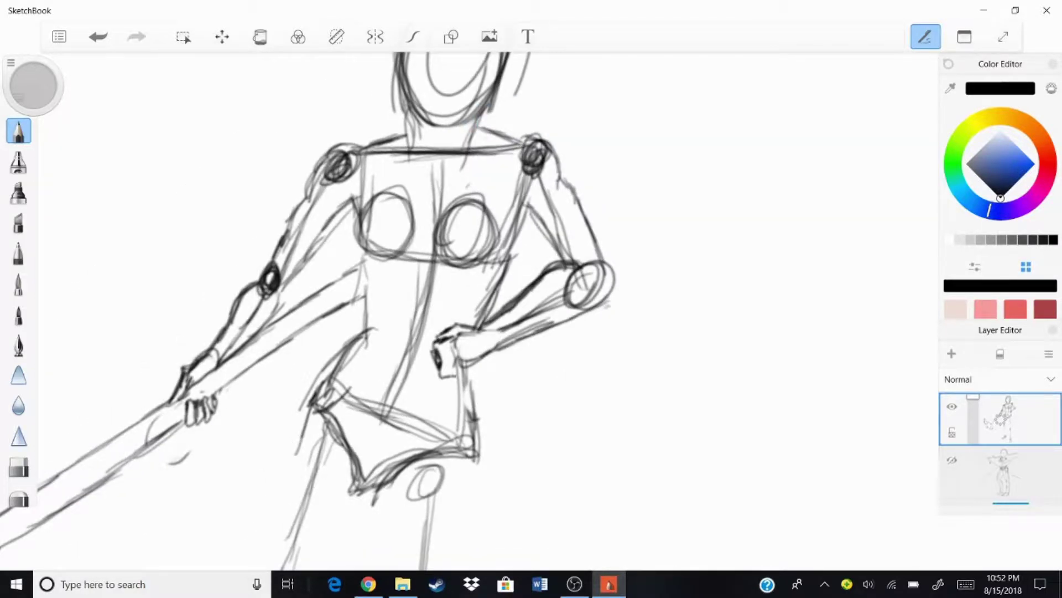
key("ctrl+z")
key("ctrl+z")
left_click_drag(578, 265, 481, 332)
left_click_drag(570, 267, 597, 259)
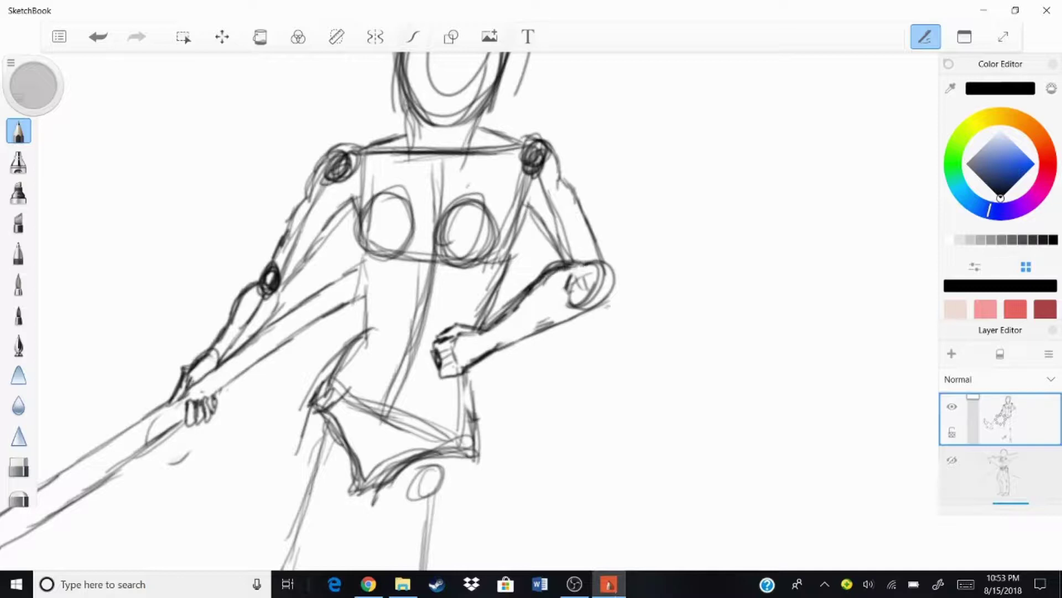
Outline the thigh, knee and calf of the straight front leg around its guide lines.
scroll(421, 310, "down", 3)
left_click_drag(468, 324, 453, 370)
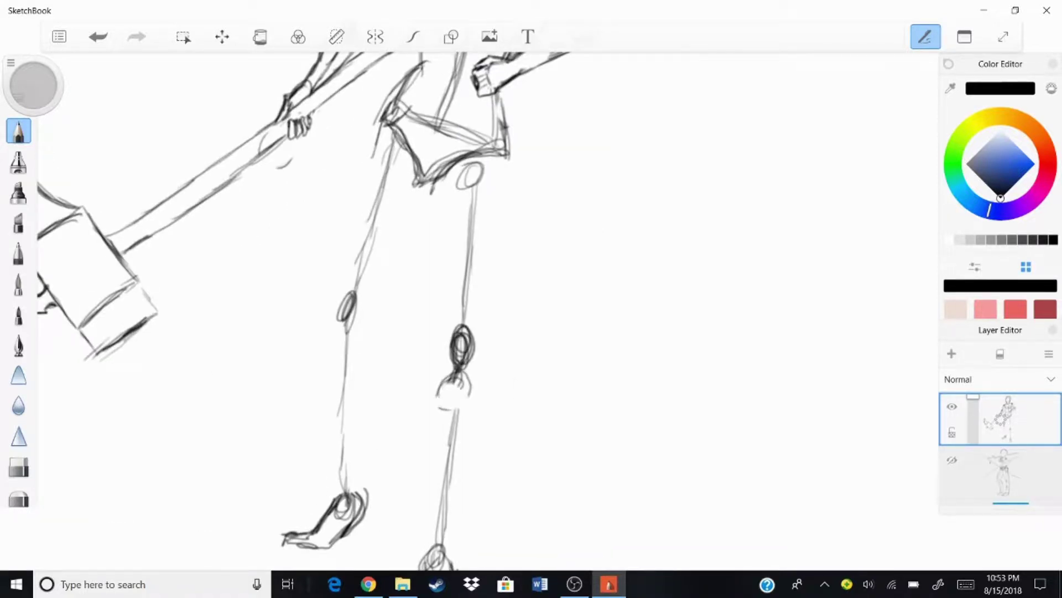
left_click_drag(505, 177, 477, 318)
left_click_drag(454, 196, 446, 332)
left_click_drag(493, 260, 445, 429)
left_click_drag(487, 332, 467, 418)
mouse_move(485, 371)
left_mouse_down()
mouse_move(466, 461)
mouse_move(468, 540)
left_mouse_up()
left_click_drag(464, 454, 454, 470)
mouse_move(459, 333)
left_mouse_down()
mouse_move(449, 461)
mouse_move(468, 460)
left_mouse_up()
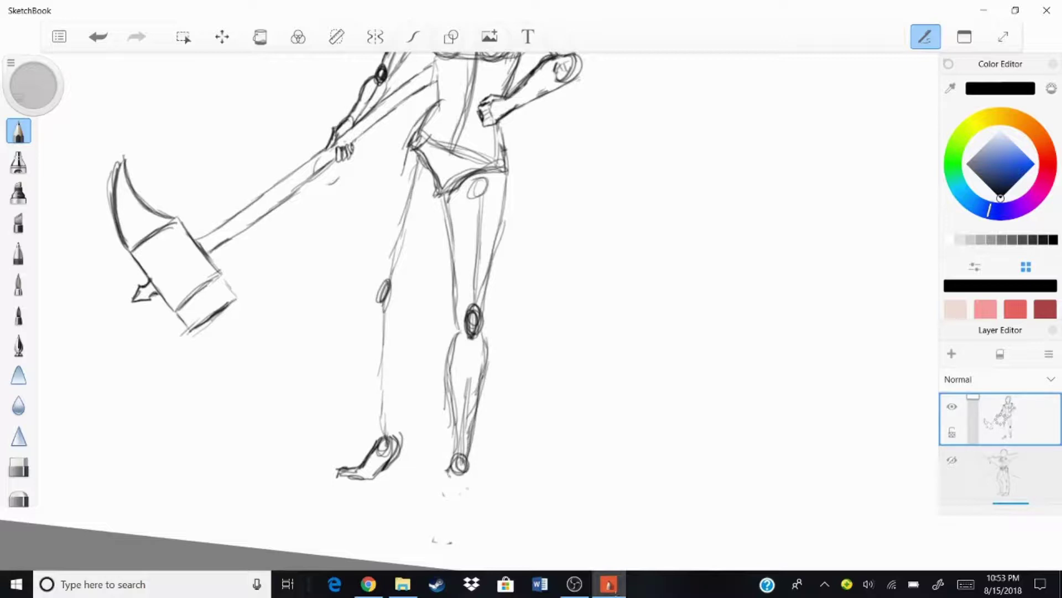
Outline the other leg's thigh and replace its old shin and foot guides with a redrawn lower leg.
left_click_drag(411, 146, 389, 278)
left_click_drag(402, 192, 387, 283)
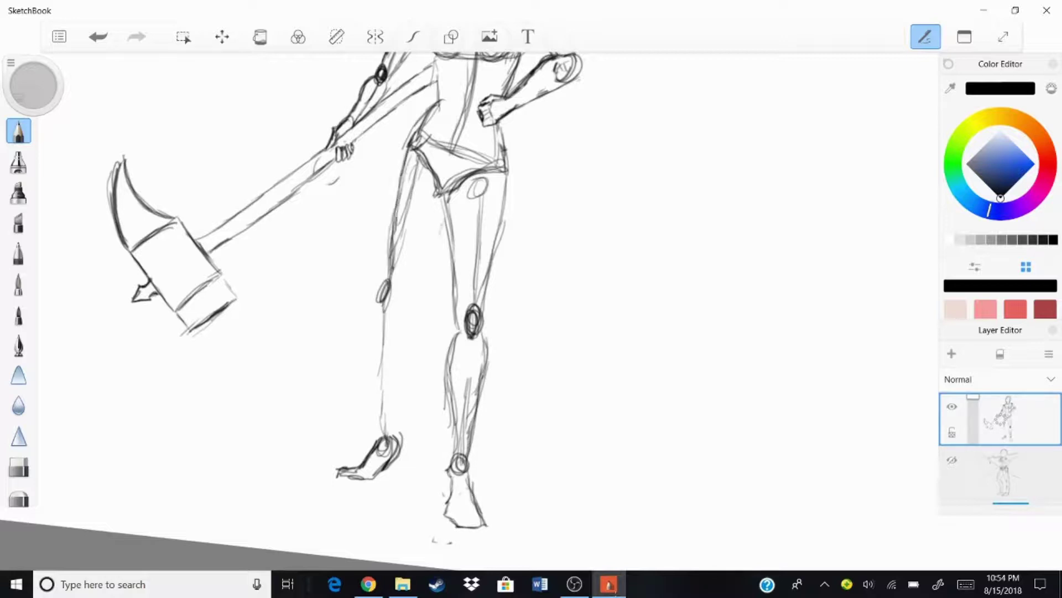
key("m")
left_click_drag(381, 390, 365, 394)
key("Delete")
key("Escape")
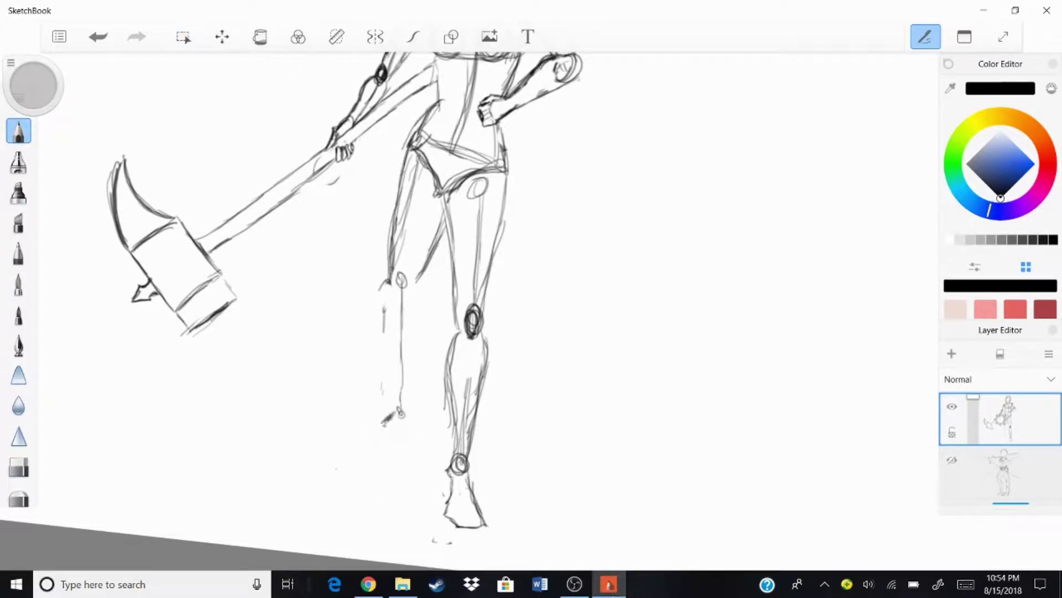
left_click_drag(423, 279, 412, 402)
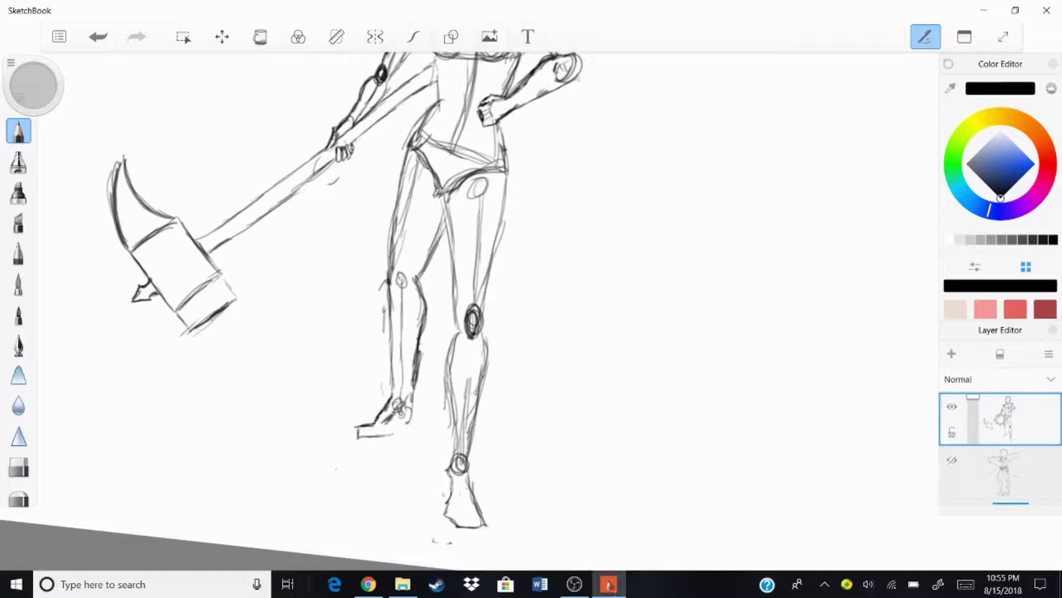
Redraw the head with a pointed jaw and add two horizontal eye guidelines and a vertical centre line.
scroll(338, 406, "down", 3)
scroll(387, 276, "up", 5)
left_click_drag(354, 111, 465, 177)
left_click_drag(332, 194, 442, 276)
mouse_move(343, 271)
left_mouse_down()
mouse_move(453, 299)
mouse_move(410, 117)
mouse_move(462, 249)
left_mouse_up()
left_click_drag(321, 203, 525, 200)
left_click_drag(277, 227, 494, 222)
left_click_drag(387, 100, 394, 288)
left_click_drag(394, 153, 394, 330)
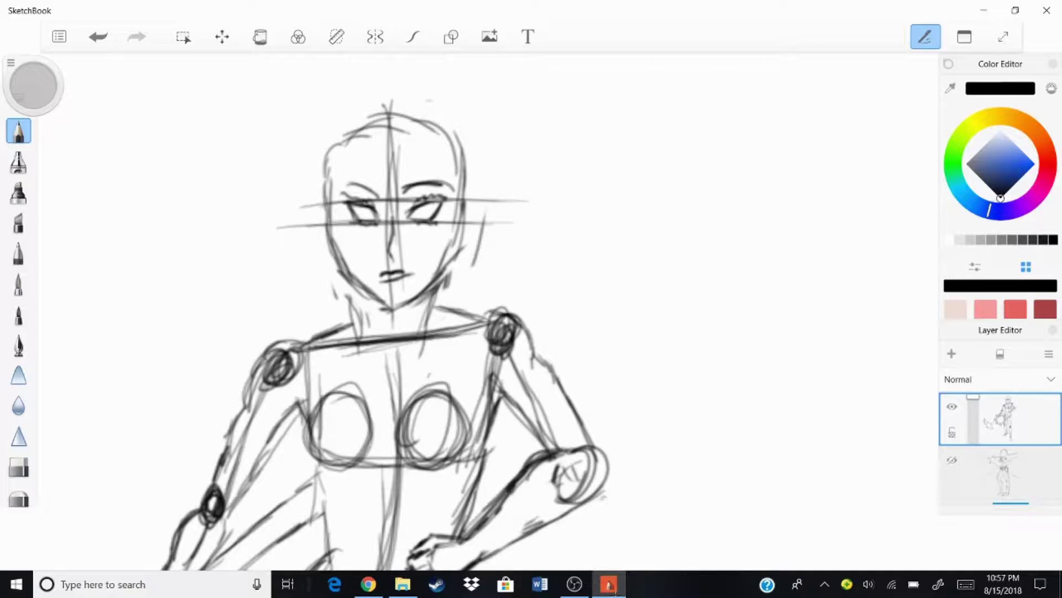
Sketch long hair flowing from the head past the shoulder and undo the last stray strand.
left_click_drag(354, 121, 183, 332)
scroll(476, 310, "down", 3)
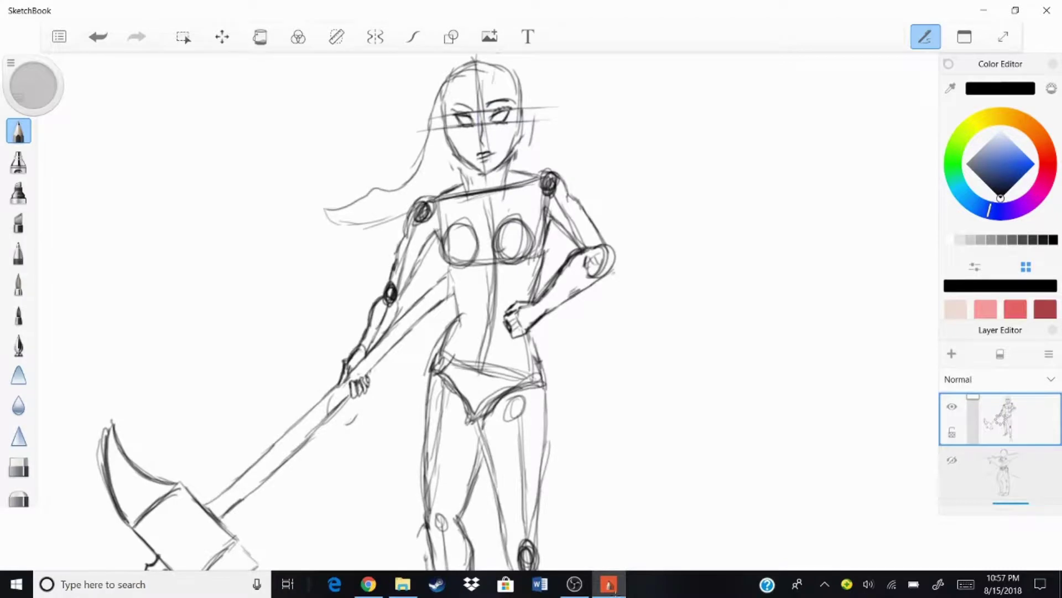
left_click_drag(227, 188, 354, 235)
key("ctrl+z")
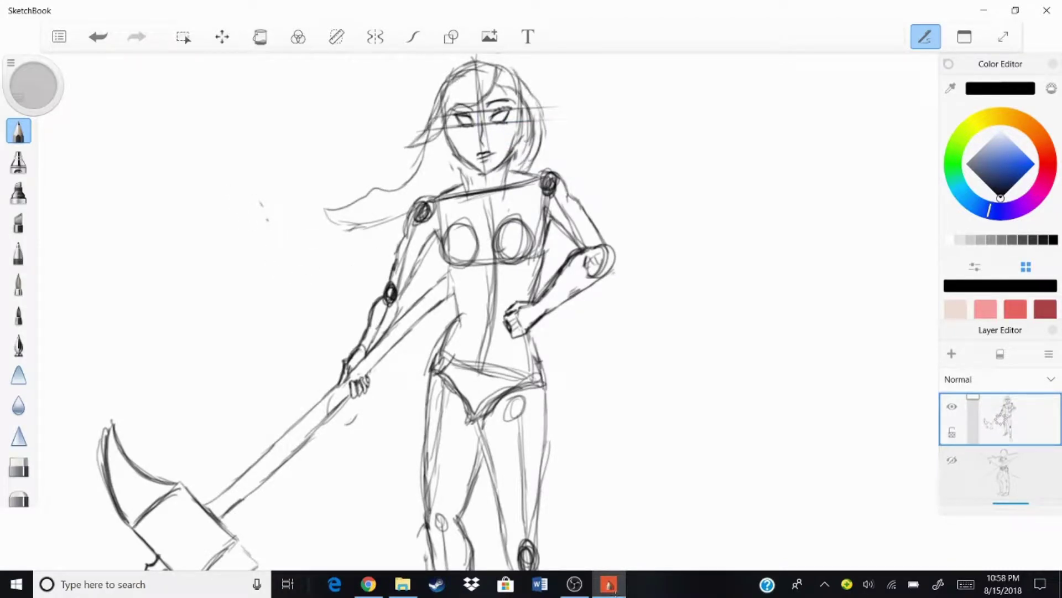
Rework the ankle of the rear leg where it meets the foot.
scroll(476, 310, "down", 3)
scroll(487, 487, "up", 5)
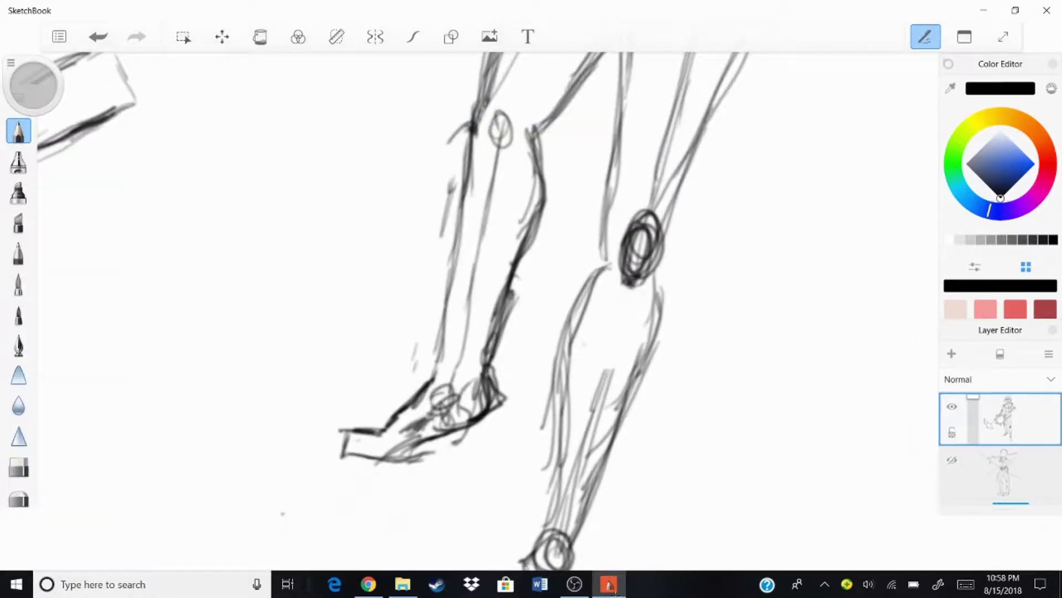
mouse_move(486, 361)
left_mouse_down()
mouse_move(471, 422)
mouse_move(339, 430)
mouse_move(437, 370)
left_mouse_up()
scroll(531, 310, "down", 5)
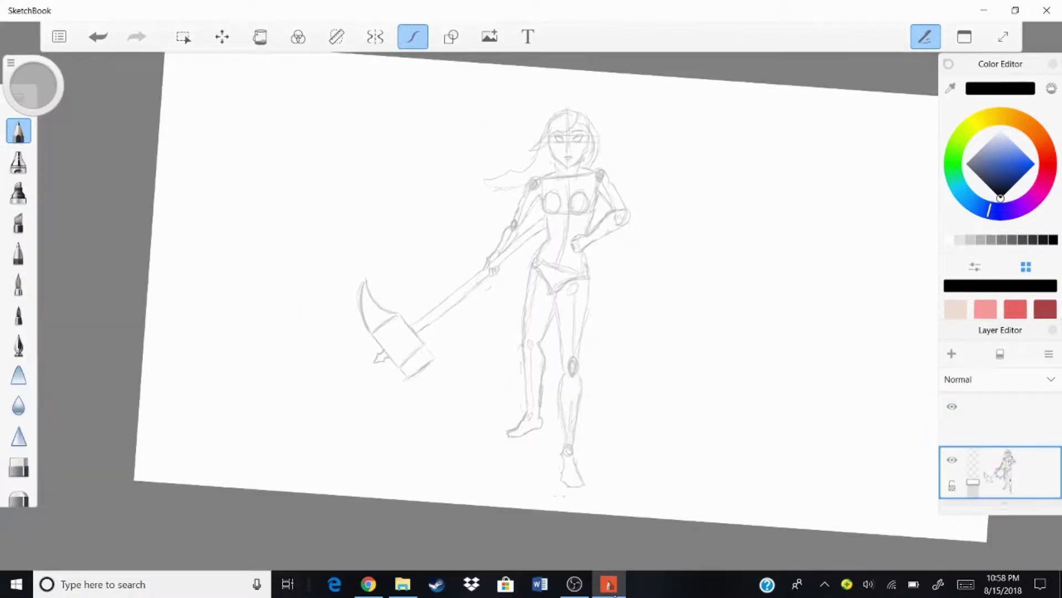
Sketch a pointed elf ear on the side of the head, beside the eye guidelines.
scroll(581, 116, "up", 5)
mouse_move(605, 224)
left_mouse_down()
mouse_move(588, 250)
mouse_move(616, 206)
left_mouse_up()
left_click_drag(609, 253, 573, 279)
left_click_drag(615, 206, 580, 273)
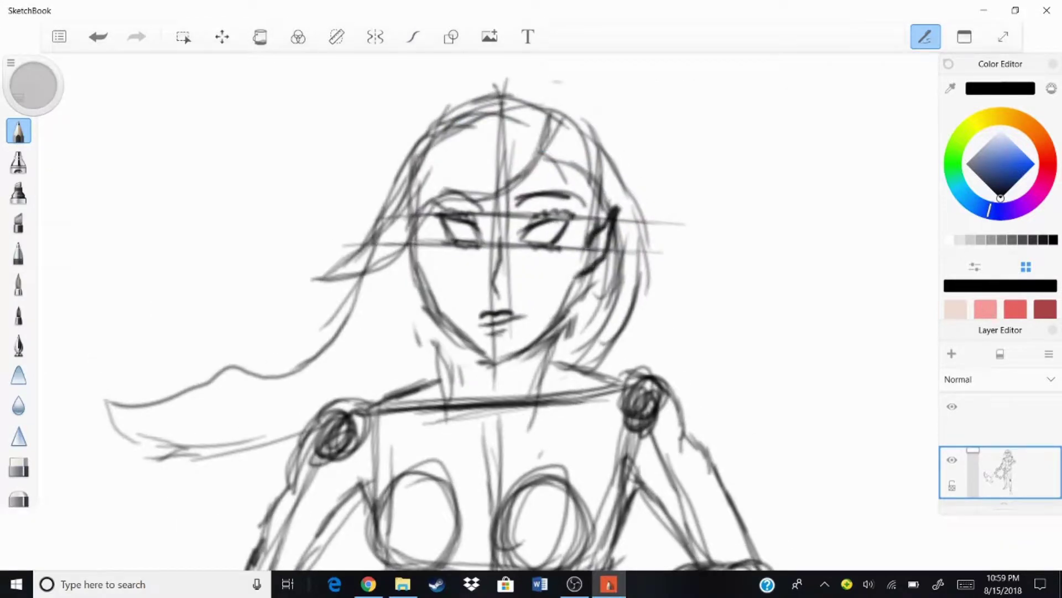
Turn on stroke smoothing and trace both sides of the jaw and the pointed ear over the faded sketch.
left_click(413, 36)
left_click_drag(497, 362, 587, 274)
left_click_drag(617, 200, 576, 279)
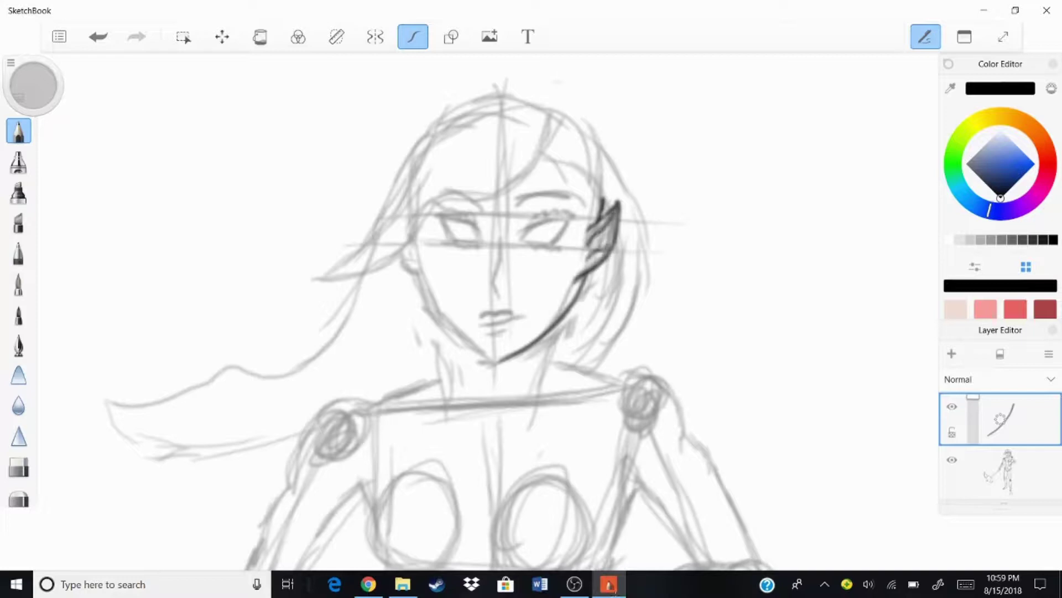
left_click_drag(495, 361, 401, 267)
Trace the swept fringe and the long flowing hair, adding a curled lock beneath it.
mouse_move(554, 114)
left_mouse_down()
mouse_move(366, 263)
mouse_move(315, 275)
left_mouse_up()
mouse_move(525, 99)
left_mouse_down()
mouse_move(368, 238)
mouse_move(96, 384)
mouse_move(302, 442)
left_mouse_up()
mouse_move(168, 465)
left_mouse_down()
mouse_move(94, 494)
mouse_move(166, 505)
left_mouse_up()
left_click_drag(285, 445, 153, 509)
scroll(475, 310, "down", 5)
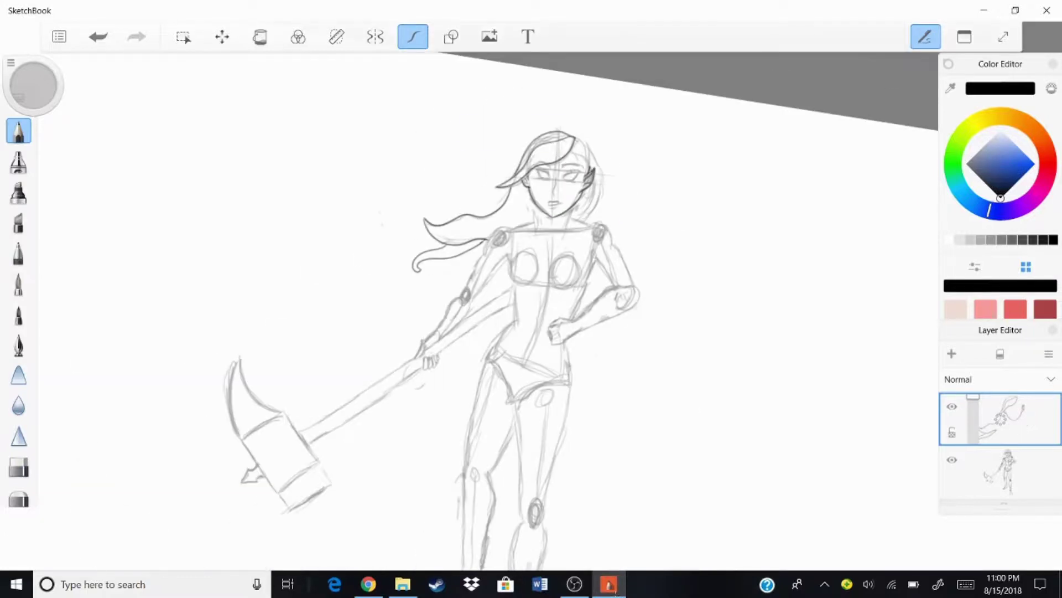
Trace the neck, the hair falling behind the pointed ear, and the hairline above that ear.
scroll(476, 309, "up", 5)
left_click_drag(529, 285, 473, 413)
left_click_drag(349, 283, 365, 399)
left_click_drag(476, 221, 443, 384)
left_click_drag(631, 332, 532, 534)
left_click_drag(493, 209, 572, 288)
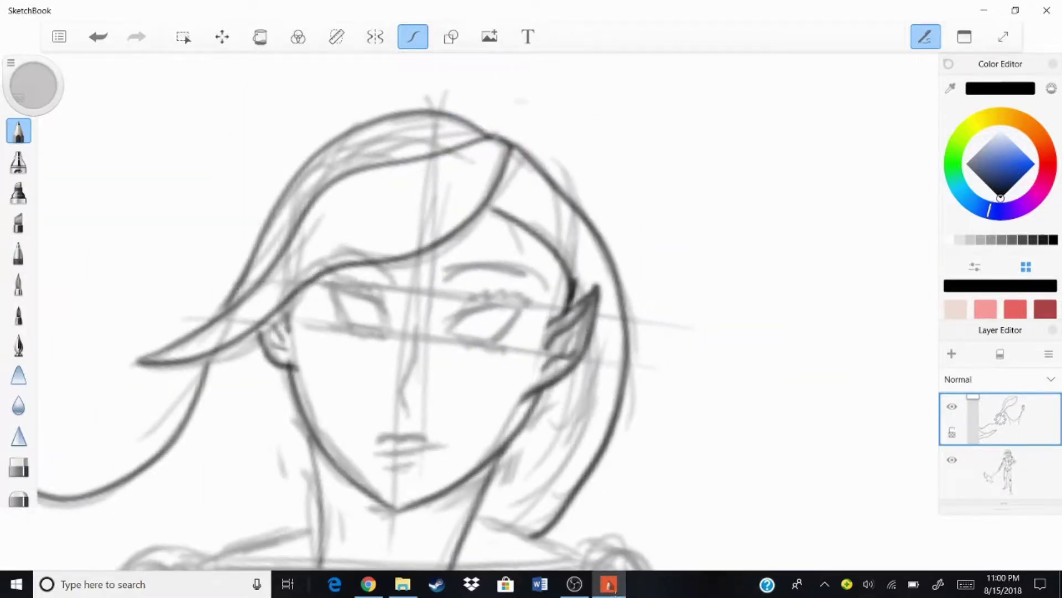
Trace the visible eyebrow and the clean almond outlines of both eyes.
left_click_drag(446, 275, 531, 272)
mouse_move(523, 305)
left_mouse_down()
mouse_move(448, 330)
mouse_move(518, 335)
left_mouse_up()
left_click_drag(465, 299, 529, 304)
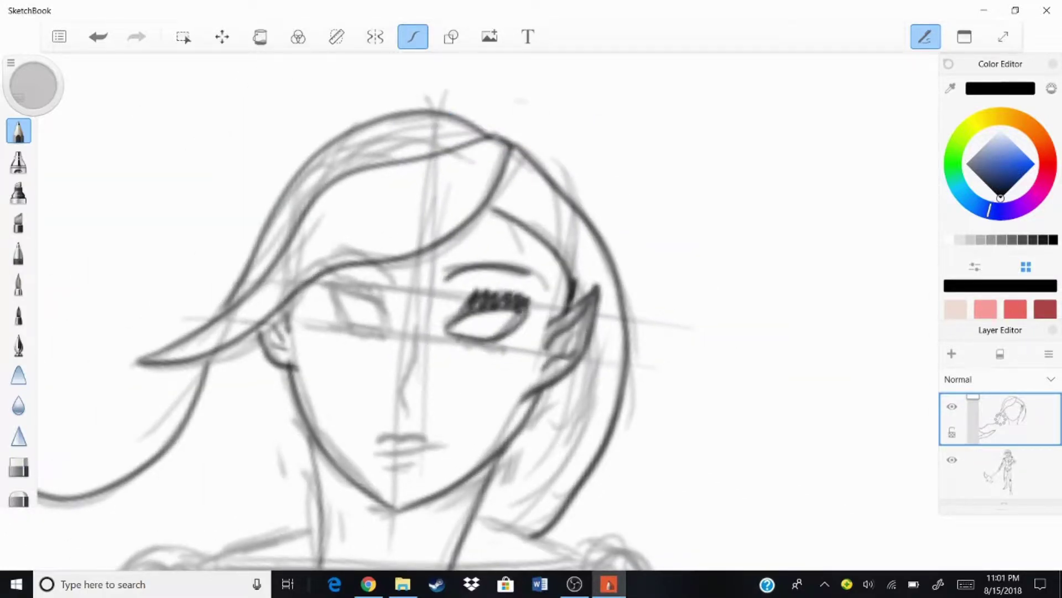
left_click_drag(454, 340, 517, 337)
mouse_move(329, 284)
left_mouse_down()
mouse_move(387, 310)
mouse_move(387, 321)
mouse_move(374, 289)
left_mouse_up()
mouse_move(465, 298)
left_mouse_down()
mouse_move(528, 304)
mouse_move(448, 330)
left_mouse_up()
left_click_drag(449, 332, 525, 324)
left_click_drag(330, 282, 382, 289)
left_click_drag(454, 340, 518, 338)
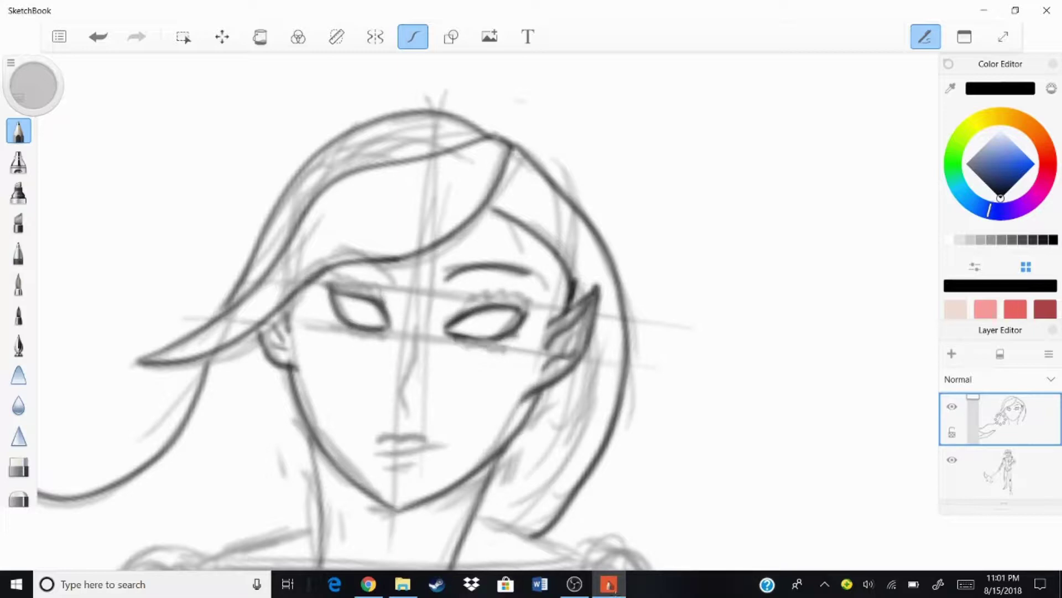
Add short eyelashes along the upper and lower lids of the eyes.
left_click_drag(477, 302, 523, 290)
left_click_drag(514, 296, 530, 307)
left_click_drag(451, 342, 484, 349)
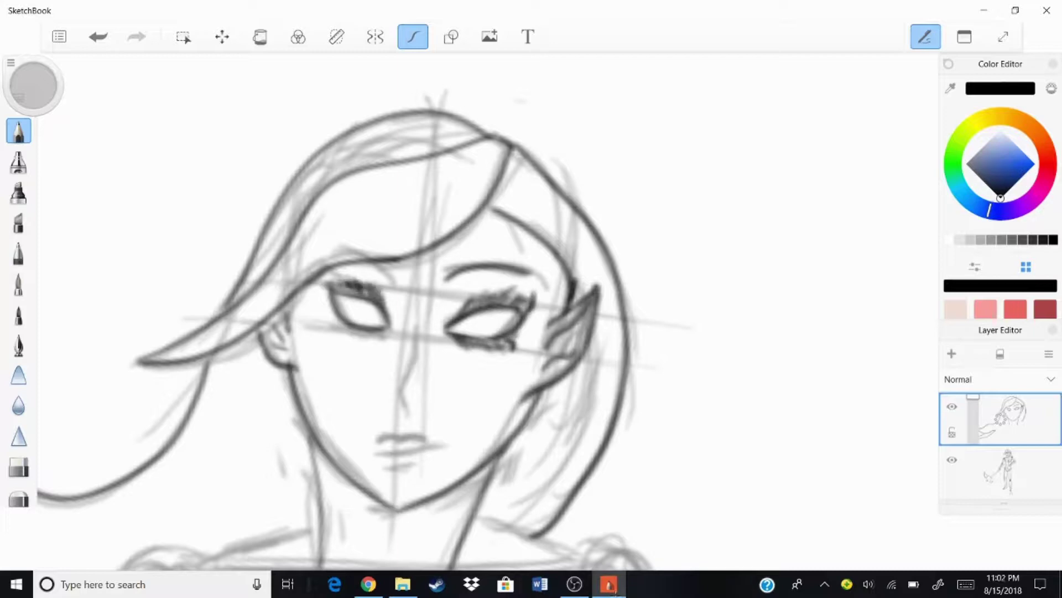
Draw two tapered face markings below the eye and trace the nose and mouth.
mouse_move(472, 344)
left_mouse_down()
mouse_move(453, 400)
mouse_move(463, 388)
left_mouse_up()
mouse_move(505, 357)
left_mouse_down()
mouse_move(498, 431)
mouse_move(507, 416)
left_mouse_up()
mouse_move(410, 349)
left_mouse_down()
mouse_move(410, 412)
mouse_move(455, 440)
left_mouse_up()
left_click_drag(385, 469, 415, 463)
Trace the sloping shoulder lines on both sides of the neck.
scroll(387, 310, "down", 2)
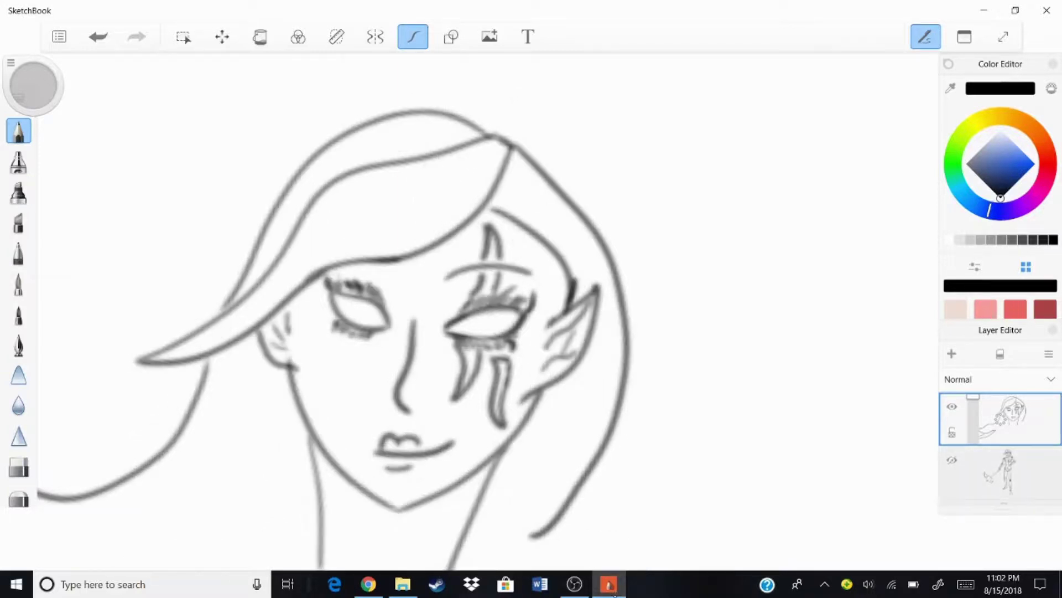
left_click_drag(387, 387, 420, 183)
left_click_drag(357, 283, 440, 253)
left_click_drag(553, 242, 635, 267)
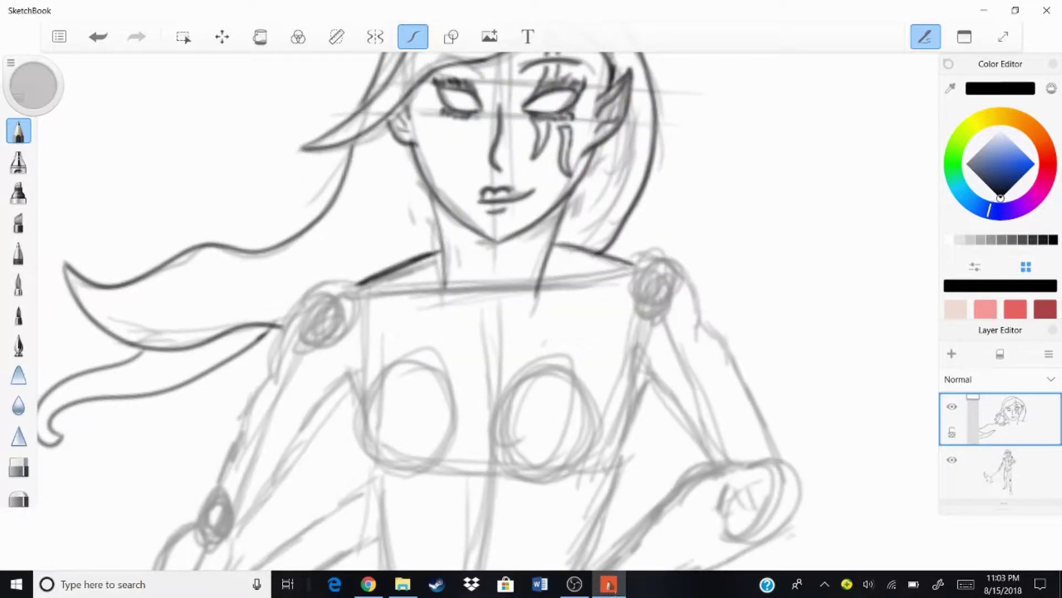
Undo the last stroke and trace the bent arm's contour from the shoulder around the elbow.
key("ctrl+z")
mouse_move(636, 255)
left_mouse_down()
mouse_move(741, 387)
mouse_move(789, 470)
left_mouse_up()
left_click_drag(631, 346, 725, 465)
scroll(498, 310, "down", 2)
mouse_move(772, 320)
left_mouse_down()
mouse_move(614, 405)
mouse_move(774, 324)
left_mouse_up()
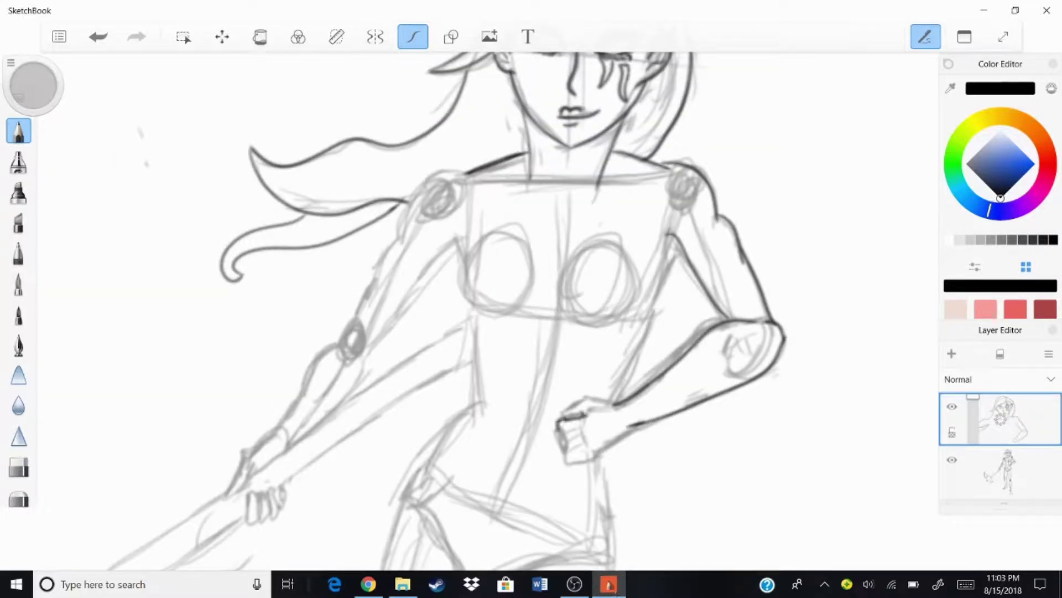
Trace the fist resting on the hip, including the thumb, the finger separations and the knuckle line.
scroll(576, 437, "up", 5)
mouse_move(464, 185)
left_mouse_down()
mouse_move(432, 260)
mouse_move(426, 382)
mouse_move(758, 287)
left_mouse_up()
left_click_drag(465, 161, 686, 177)
left_click_drag(500, 182, 564, 194)
left_click_drag(446, 260, 501, 238)
left_click_drag(435, 294, 498, 271)
left_click_drag(431, 343, 500, 318)
left_click_drag(526, 235, 550, 357)
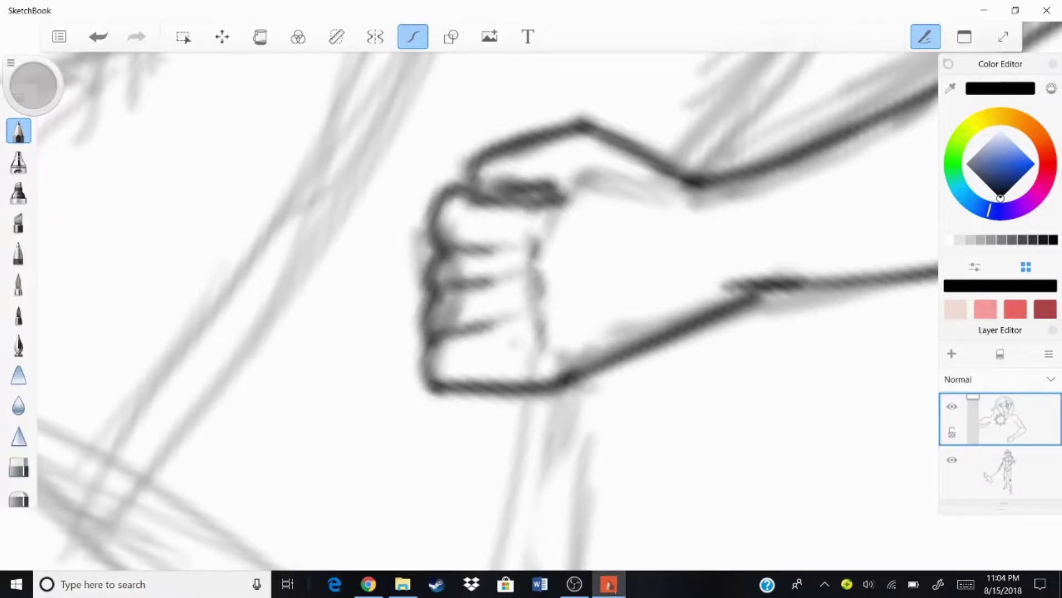
Trace the straight arm and the long edges of the weapon's handle.
scroll(532, 310, "down", 3)
scroll(532, 309, "down", 4)
scroll(476, 166, "up", 6)
left_click_drag(477, 280, 158, 501)
scroll(531, 310, "down", 4)
mouse_move(623, 221)
left_mouse_down()
mouse_move(548, 249)
mouse_move(476, 382)
mouse_move(379, 489)
left_mouse_up()
left_click_drag(487, 431, 399, 506)
Trace the hand gripping the handle, with the thumb over it and the fingers curled below.
scroll(360, 525, "up", 5)
mouse_move(558, 243)
left_mouse_down()
mouse_move(357, 382)
mouse_move(462, 324)
left_mouse_up()
left_click_drag(523, 304, 506, 326)
mouse_move(429, 399)
left_mouse_down()
mouse_move(393, 476)
mouse_move(437, 404)
left_mouse_up()
left_click_drag(443, 404, 470, 487)
left_click_drag(492, 404, 517, 470)
scroll(531, 310, "down", 5)
key("ctrl+z")
key("ctrl+y")
scroll(623, 368, "up", 5)
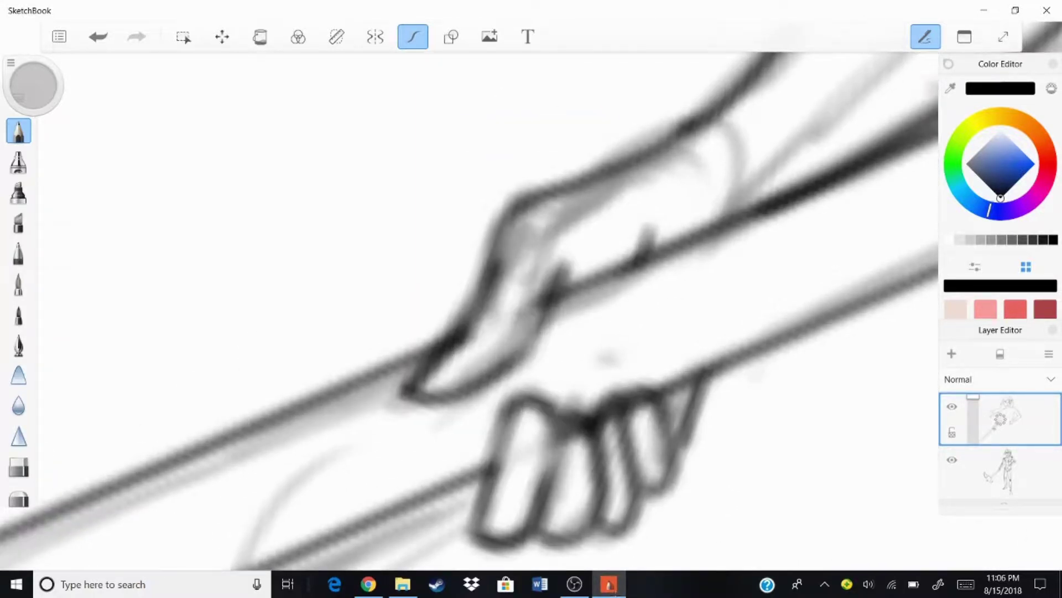
Trace the hammer head's long edges and the narrower striking end with its curved outer face.
scroll(531, 310, "down", 5)
scroll(309, 450, "up", 5)
left_click_drag(365, 395, 664, 403)
left_click_drag(636, 110, 288, 126)
mouse_move(288, 128)
left_mouse_down()
mouse_move(341, 221)
mouse_move(396, 394)
mouse_move(180, 137)
left_mouse_up()
left_click_drag(326, 395, 184, 395)
left_click_drag(183, 135, 183, 395)
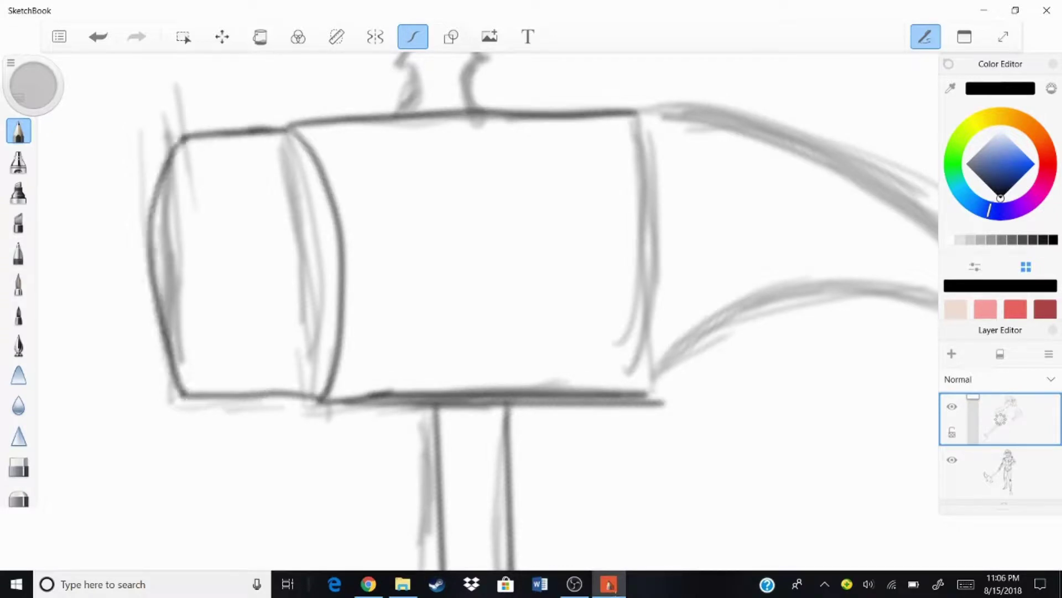
Add a raised rim line along the hammer head's outer edge, on both sides of the spike, and undo the last stroke.
left_click_drag(185, 135, 424, 101)
mouse_move(473, 100)
left_mouse_down()
mouse_move(612, 100)
mouse_move(636, 114)
left_mouse_up()
key("ctrl+z")
Draw the arrowhead-shaped spike on the hammer head, with its short neck, base line and centre ridge.
left_click_drag(426, 276, 412, 232)
left_click_drag(412, 233, 456, 154)
left_click_drag(476, 282, 492, 232)
left_click_drag(456, 158, 493, 235)
left_click_drag(415, 229, 490, 232)
left_click_drag(456, 172, 468, 221)
left_click_drag(459, 243, 461, 271)
Trace the curved, pointed blade extending from the end of the hammer head.
left_click_drag(531, 332, 443, 420)
mouse_move(426, 298)
left_mouse_down()
mouse_move(636, 276)
mouse_move(747, 340)
left_mouse_up()
left_click_drag(520, 482, 747, 337)
left_click_drag(409, 299, 592, 271)
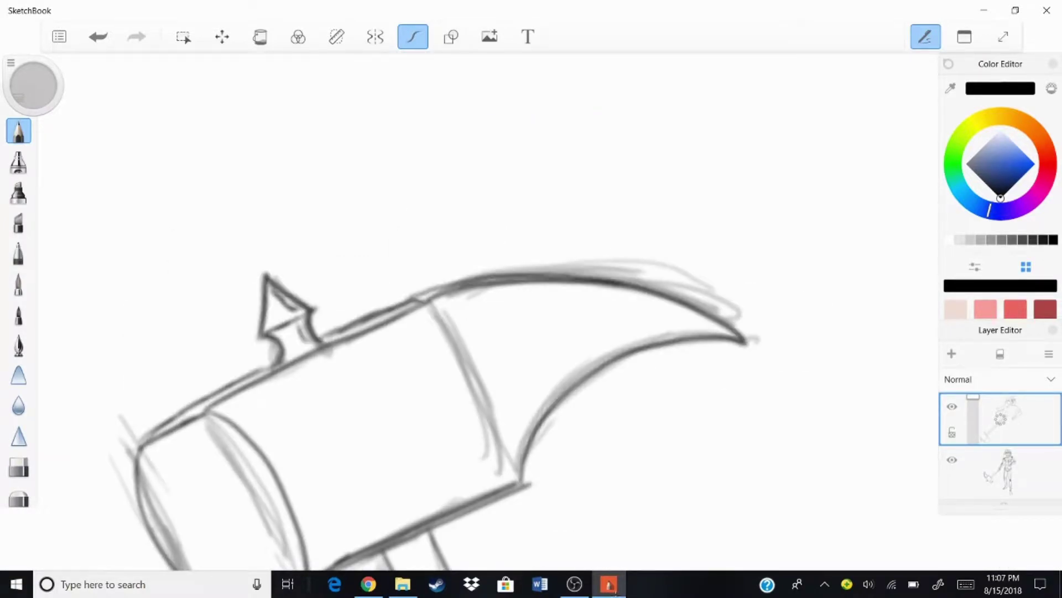
Trace the edge line where the curved blade joins the end of the hammer head.
left_click_drag(427, 303, 521, 482)
key("ctrl+z")
key("ctrl+y")
key("ctrl+z")
key("ctrl+y")
Draw a curved bevel line inside the blade, following its concave edge toward the tip.
left_click_drag(506, 425, 571, 370)
key("ctrl+z")
left_click_drag(506, 423, 736, 330)
left_click_drag(532, 298, 465, 260)
scroll(396, 279, "up", 5)
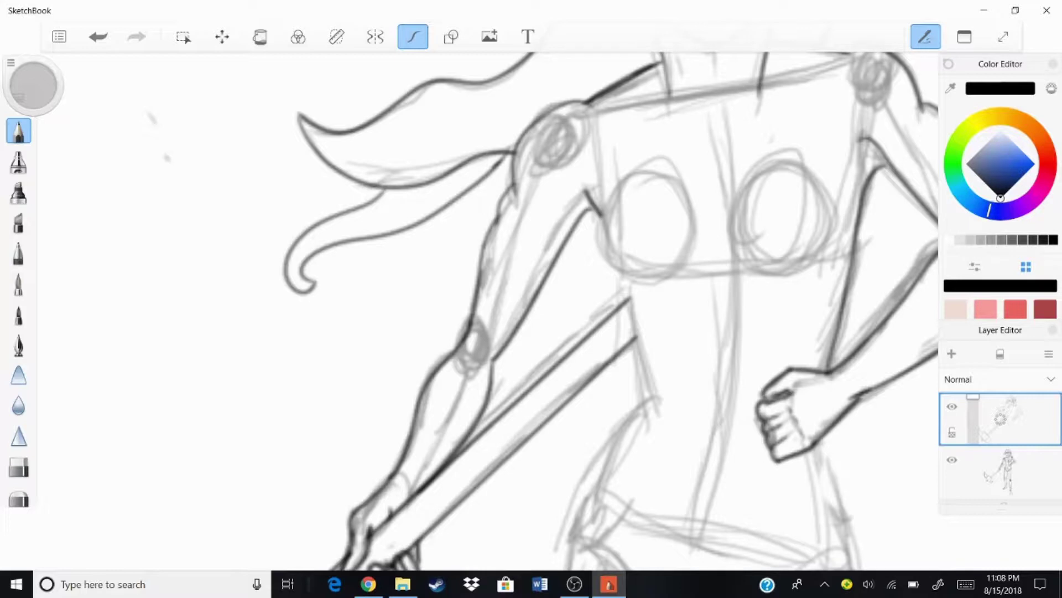
mouse_move(415, 229)
left_mouse_down()
mouse_move(265, 310)
mouse_move(365, 310)
mouse_move(484, 243)
left_mouse_up()
scroll(531, 310, "down", 5)
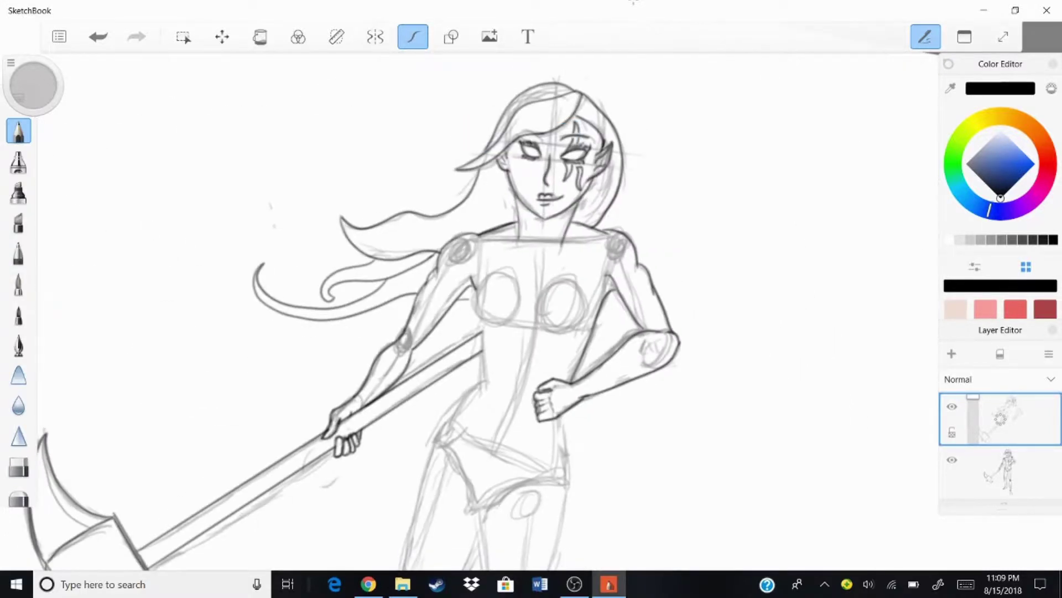
scroll(332, 288, "up", 5)
scroll(531, 310, "down", 5)
key("ctrl+z")
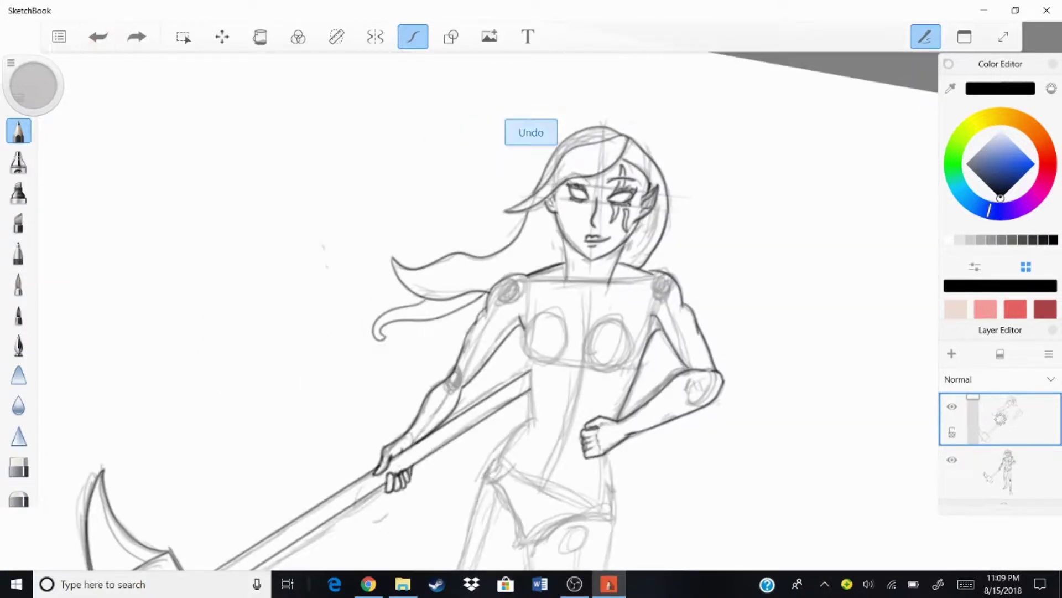
Draw a short curled hair strand below the flowing locks, ending at the shoulder of the arm holding the hammer.
scroll(388, 310, "up", 5)
mouse_move(570, 283)
left_mouse_down()
mouse_move(437, 360)
mouse_move(608, 316)
left_mouse_up()
scroll(531, 310, "down", 5)
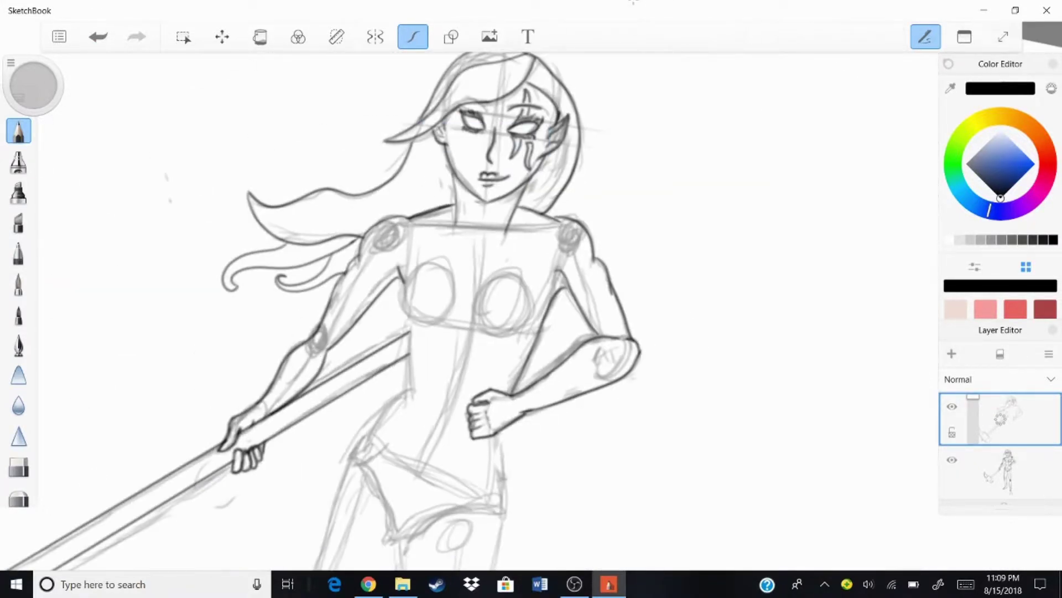
Trace the lower curves of the bust and the side contours of the waist.
scroll(470, 310, "up", 5)
scroll(531, 310, "down", 3)
mouse_move(570, 183)
left_mouse_down()
mouse_move(517, 332)
mouse_move(332, 437)
left_mouse_up()
scroll(531, 310, "down", 5)
scroll(531, 310, "up", 5)
mouse_move(578, 260)
left_mouse_down()
mouse_move(725, 293)
mouse_move(758, 213)
left_mouse_up()
key("ctrl+z")
scroll(531, 310, "down", 5)
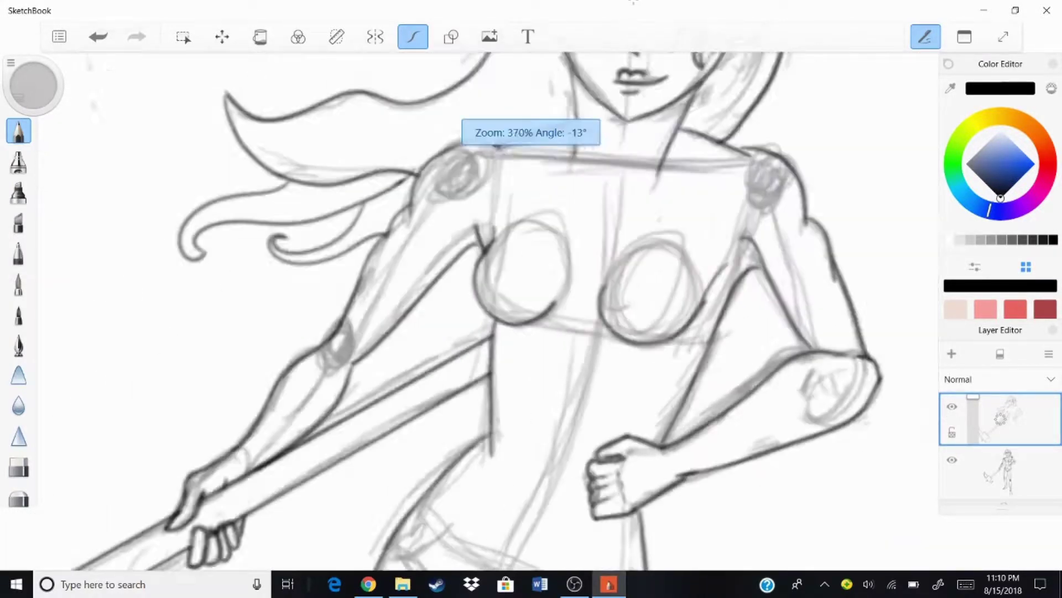
Trace the hip contours and the slanted waistband line across the hips.
scroll(531, 310, "down", 5)
scroll(360, 199, "up", 4)
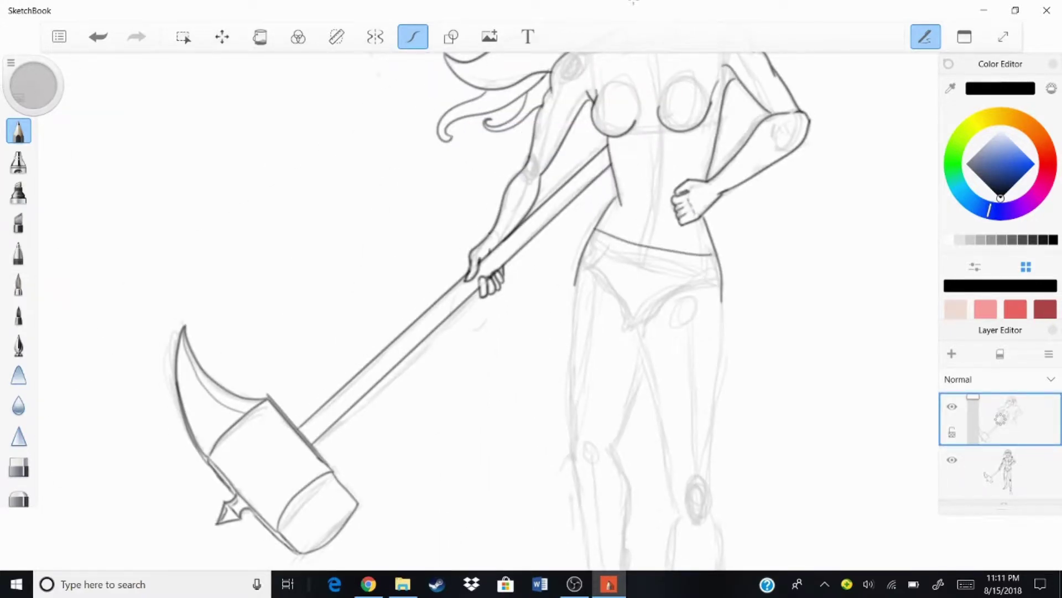
scroll(424, 311, "down", 5)
Draw the crop top with a curved lower hem, a two-arched neckline and shoulder straps.
scroll(425, 310, "up", 5)
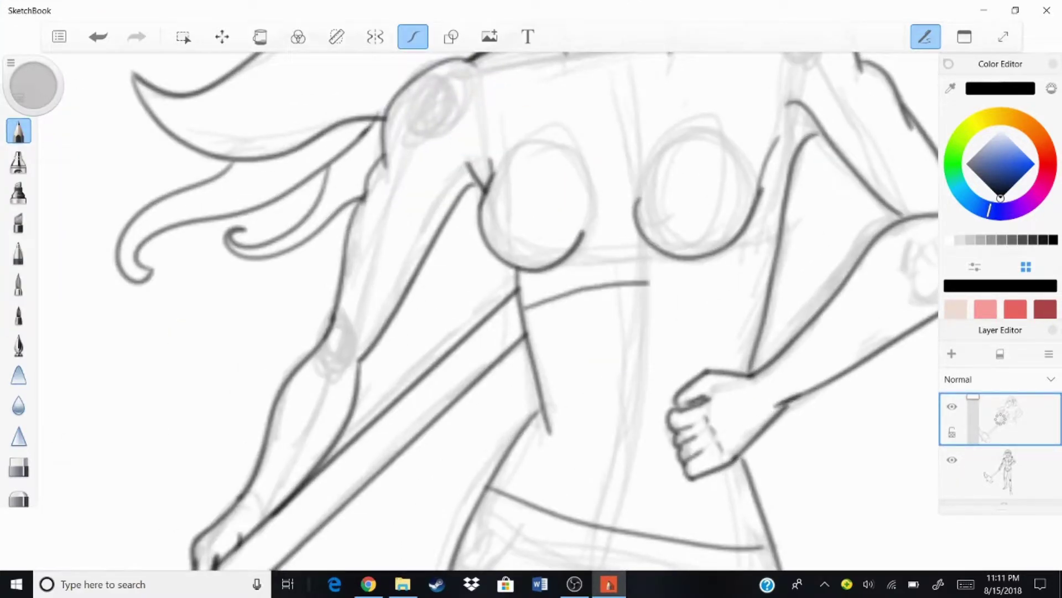
scroll(425, 311, "down", 2)
mouse_move(647, 257)
left_mouse_down()
mouse_move(739, 225)
mouse_move(835, 259)
left_mouse_up()
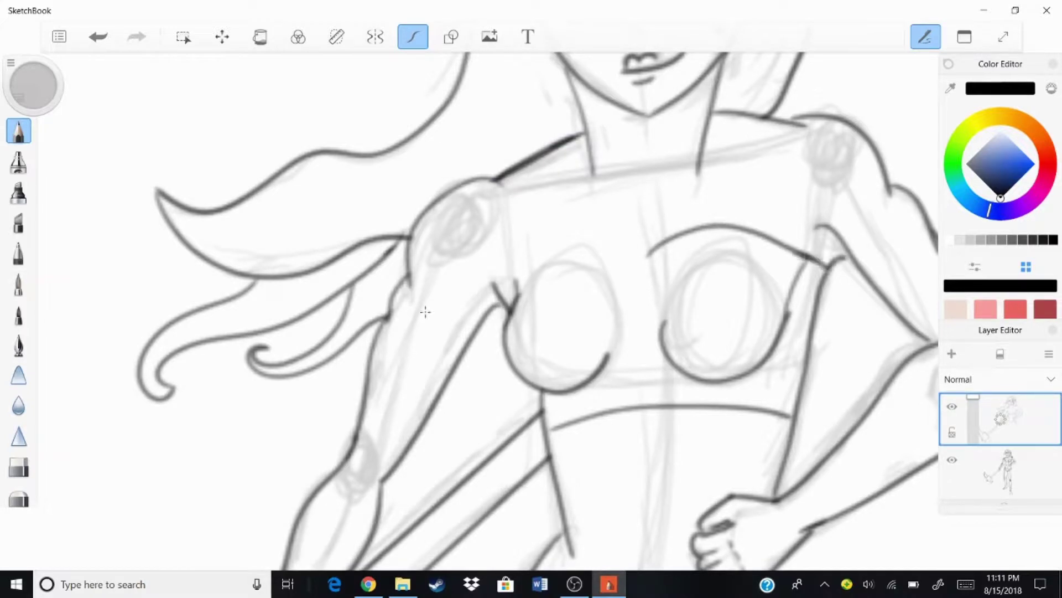
scroll(425, 311, "down", 2)
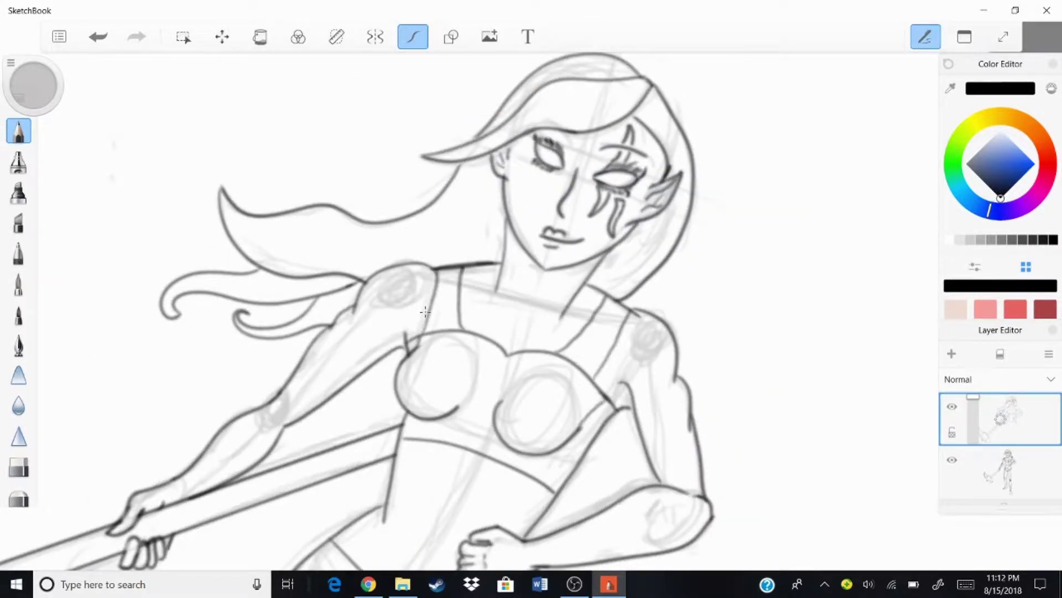
Add short neck lines and the two collarbones above the crop top, undoing the strokes that miss.
scroll(425, 311, "up", 3)
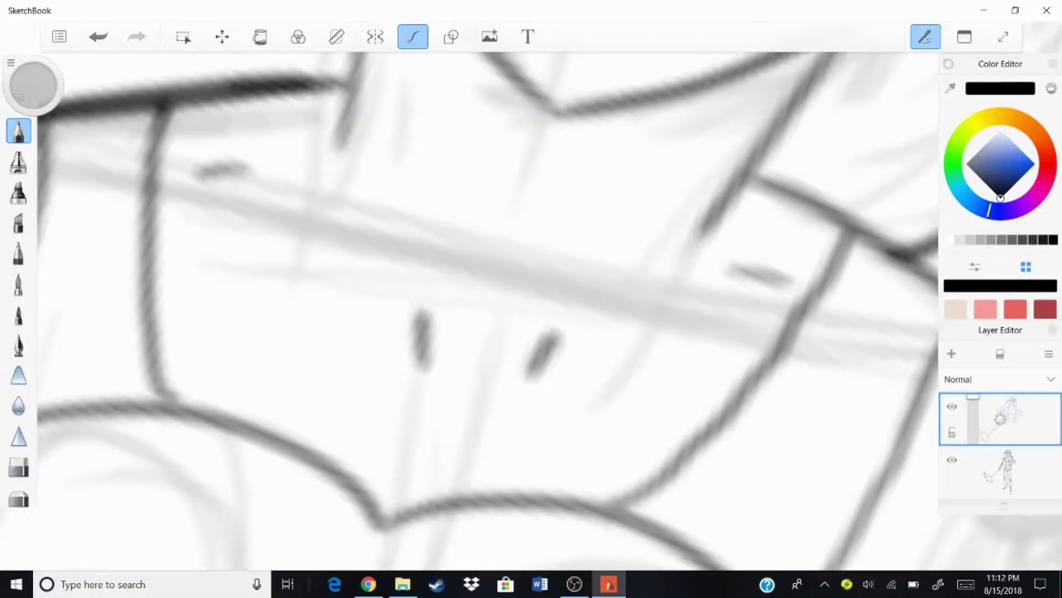
scroll(425, 311, "down", 3)
scroll(425, 312, "up", 2)
key("ctrl+z")
mouse_move(587, 302)
left_mouse_down()
mouse_move(658, 332)
mouse_move(805, 293)
left_mouse_up()
key("ctrl+z")
scroll(425, 312, "down", 3)
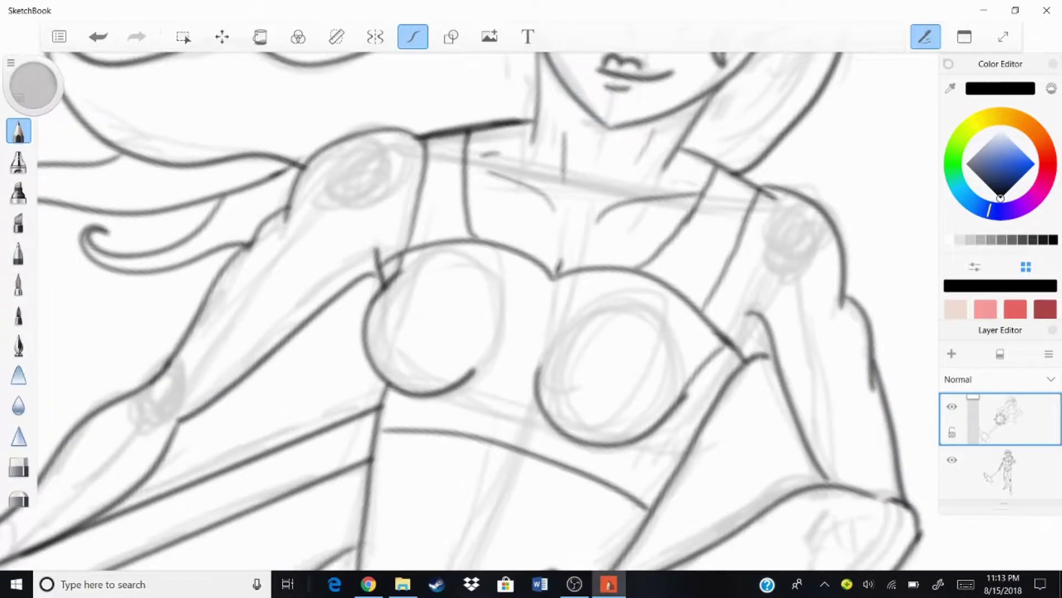
Draw a short skirt with flared sides, a wavy hem and fold lines, plus a sash edge slanting across the hips.
left_click_drag(685, 369, 702, 523)
scroll(425, 311, "down", 1)
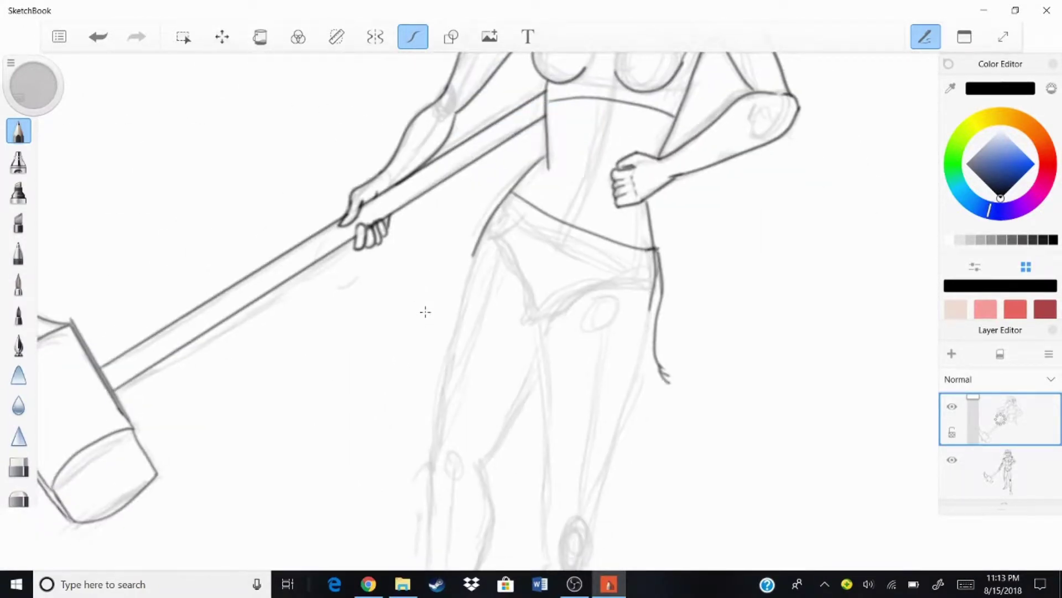
key("ctrl+z")
left_click_drag(528, 390, 666, 383)
left_click_drag(449, 352, 477, 239)
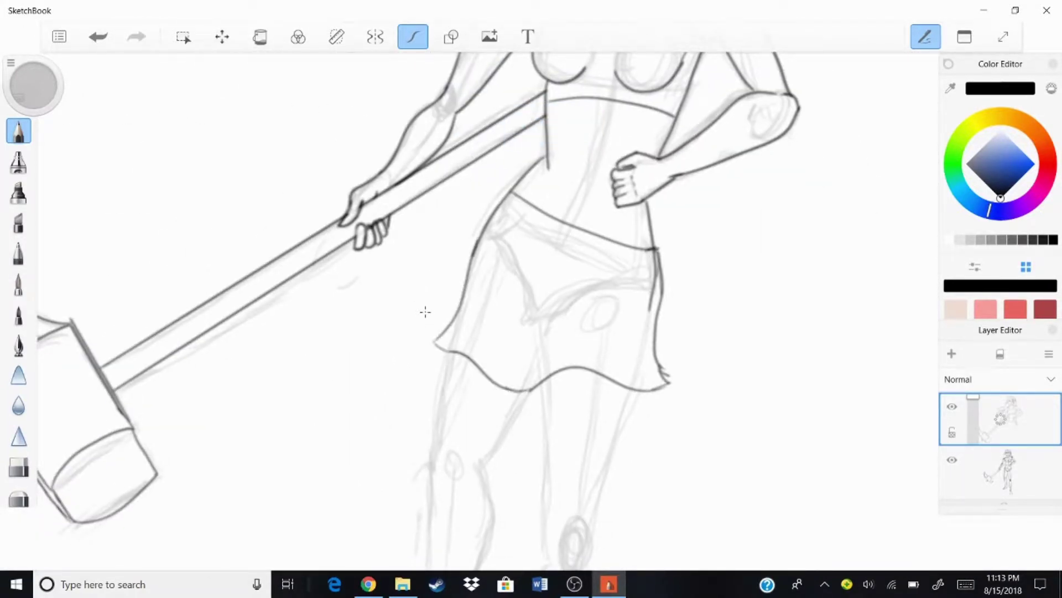
left_click_drag(517, 202, 671, 312)
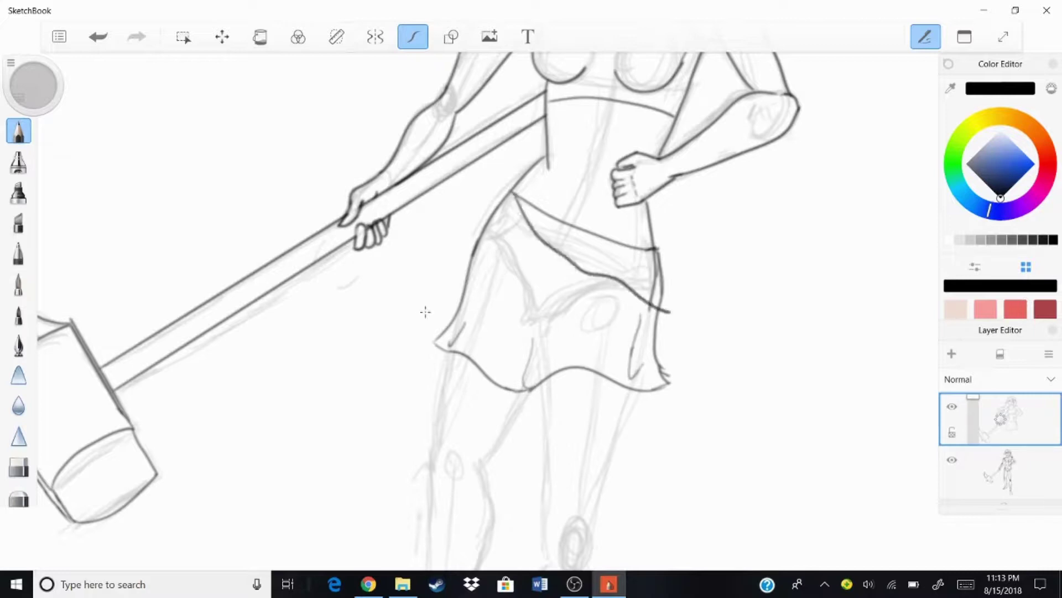
Trace the straight leg below the skirt, with its thigh, knee and calf contours down to the ankle.
left_click_drag(570, 227, 470, 362)
left_click_drag(447, 141, 414, 292)
left_click_drag(478, 282, 422, 442)
left_click_drag(520, 296, 429, 495)
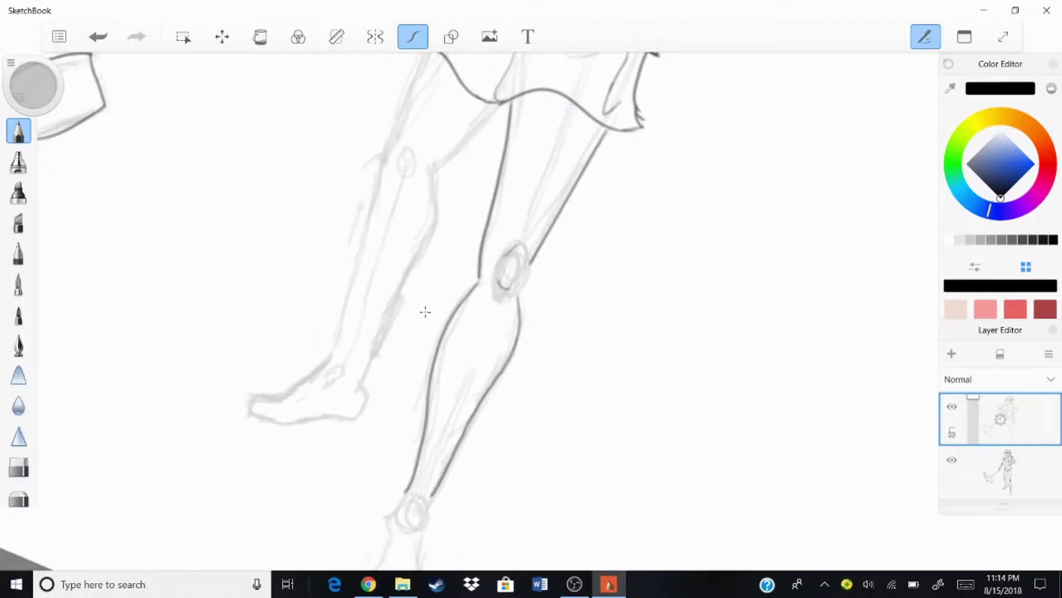
left_click_drag(404, 395, 517, 340)
key("ctrl+z")
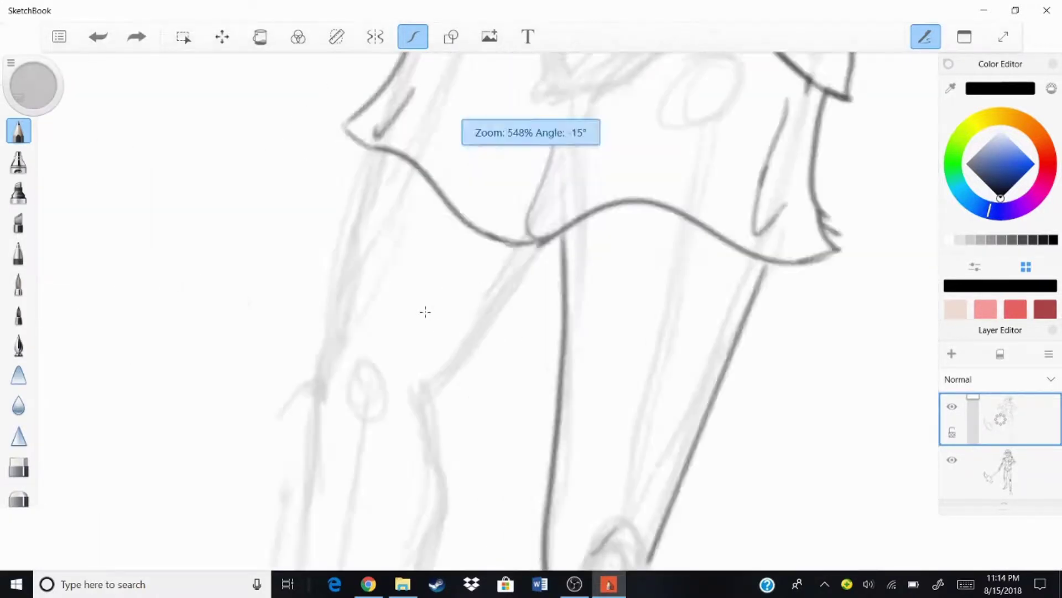
Trace the bent leg's thigh from the skirt hem to the knee and continue its contours down the calf.
left_click_drag(531, 238, 376, 420)
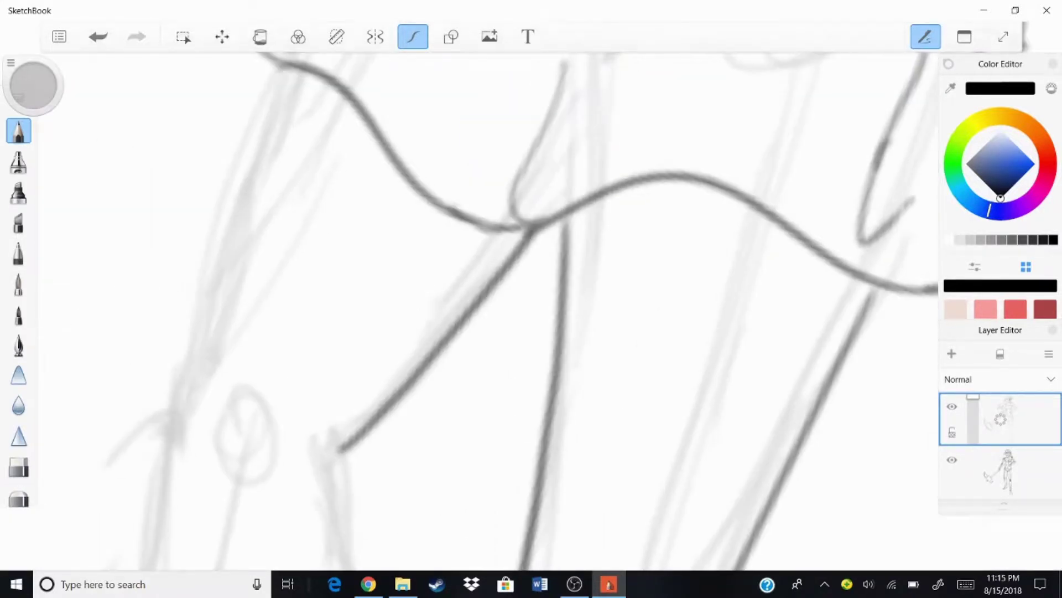
left_click_drag(531, 127, 458, 327)
left_click_drag(458, 327, 395, 452)
left_click_drag(458, 105, 387, 324)
key("ctrl+z")
Close off the sash's loose end at the hip and sketch muscle lines on the abdomen.
left_click_drag(587, 254, 208, 380)
left_click_drag(646, 208, 618, 267)
left_click_drag(687, 279, 553, 221)
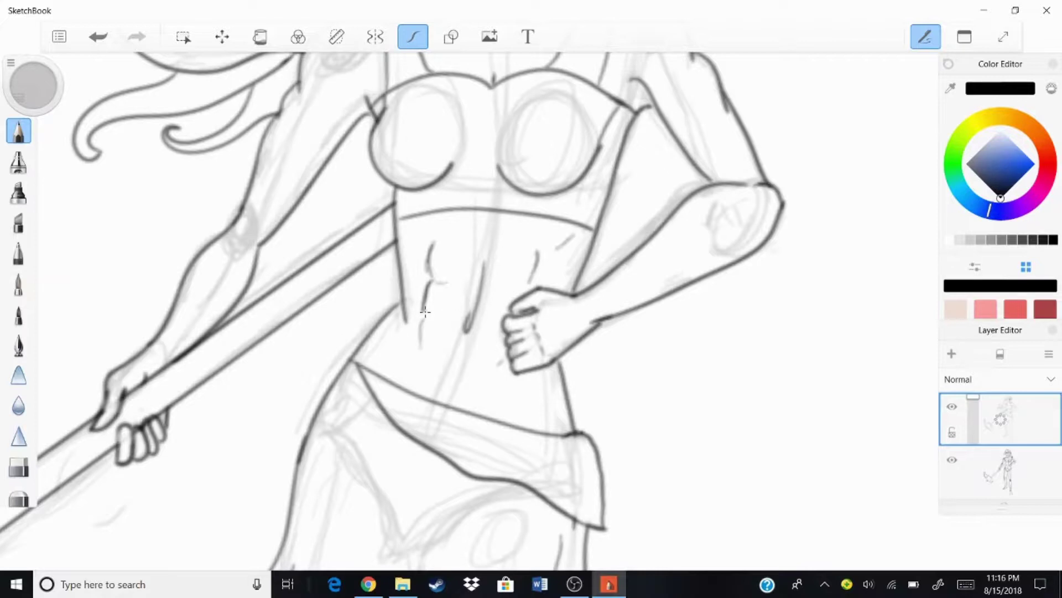
Undo the side abdominal lines and redraw them as simpler strokes beside the centre line.
key("ctrl+z")
key("ctrl+z")
key("ctrl+z")
key("ctrl+z")
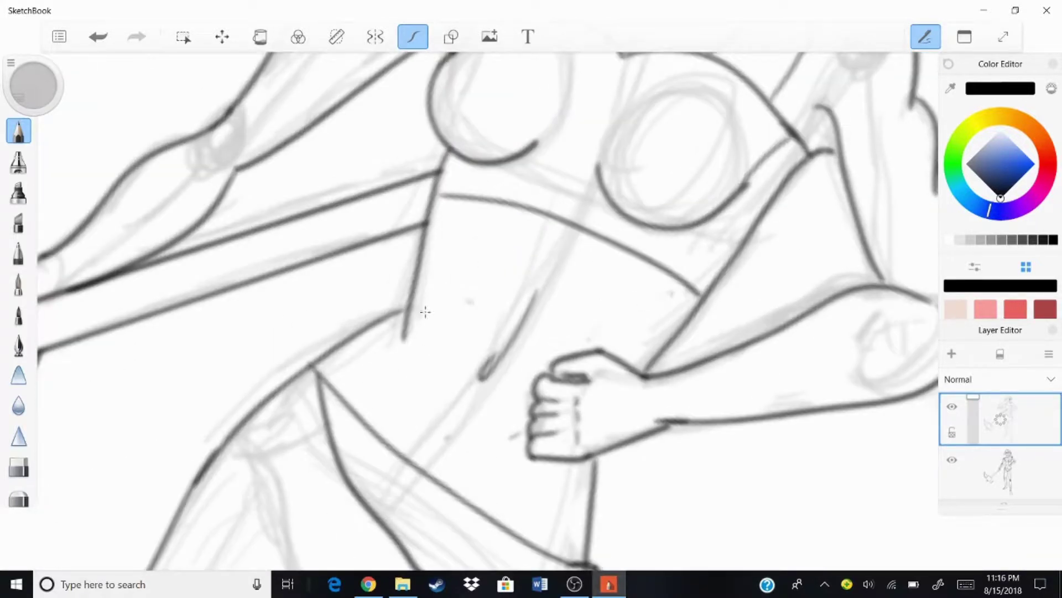
left_click_drag(483, 258, 428, 352)
key("ctrl+z")
scroll(487, 310, "down", 5)
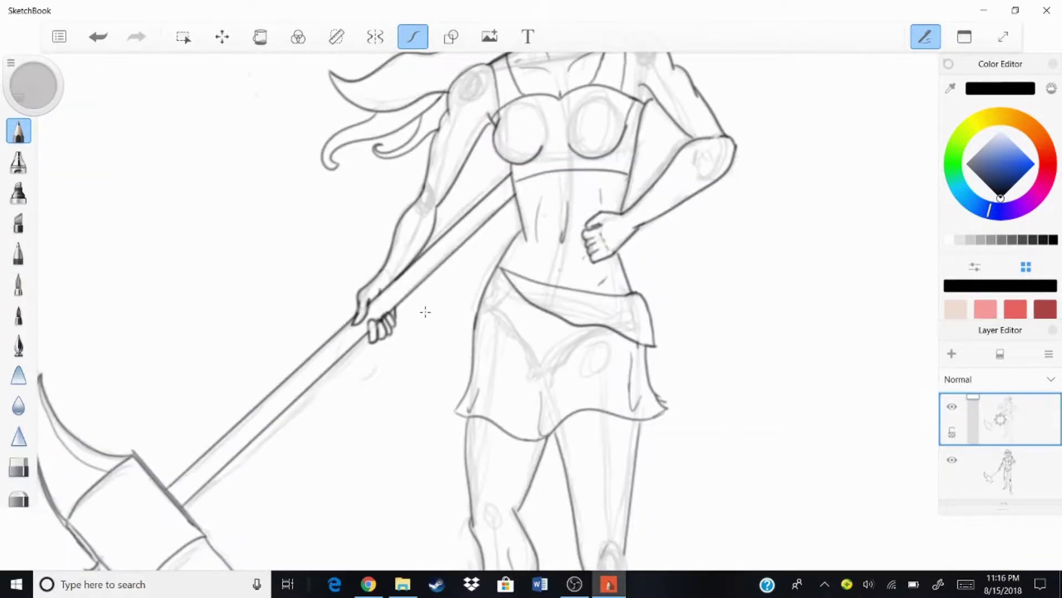
Turn the straight leg's foot into a boot with a toe cap, thick sole, crisscross laces and a textured fur cuff.
scroll(425, 312, "down", 3)
scroll(425, 312, "up", 5)
key("ctrl+z")
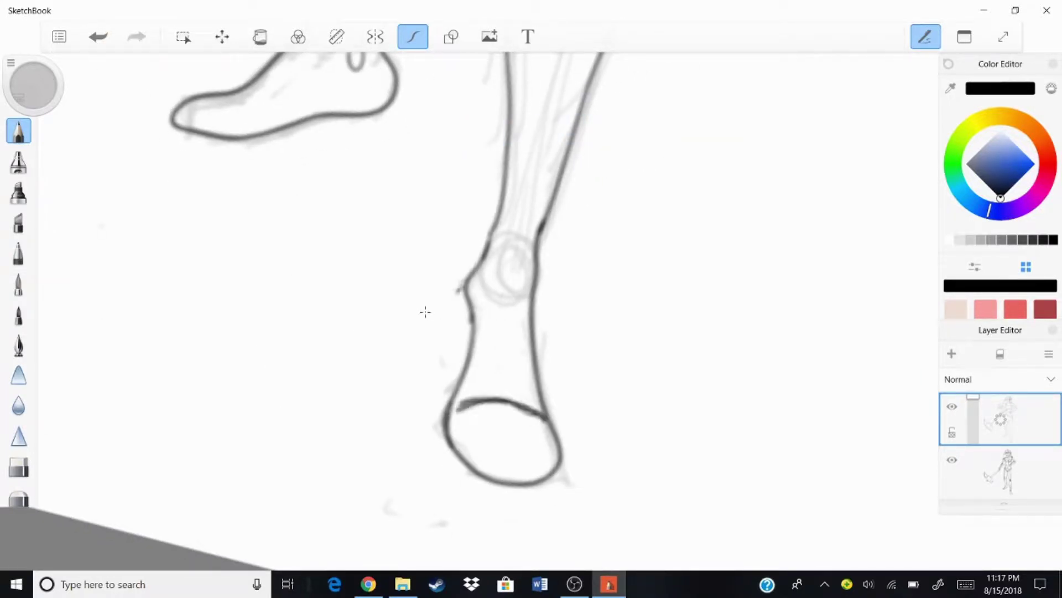
left_click_drag(465, 293, 449, 407)
key("ctrl+z")
left_click_drag(465, 293, 449, 412)
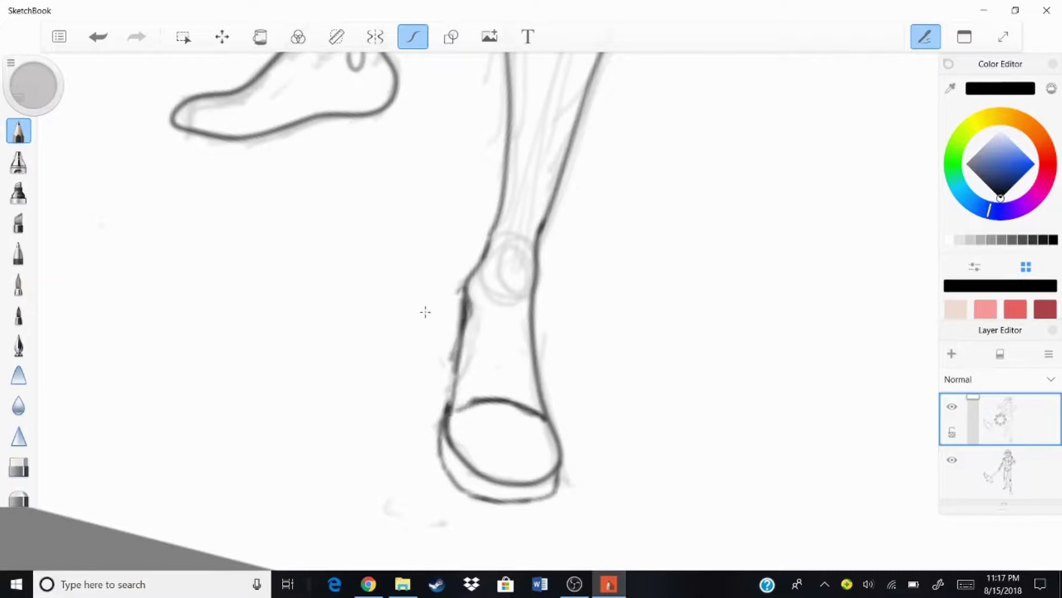
scroll(425, 311, "down", 3)
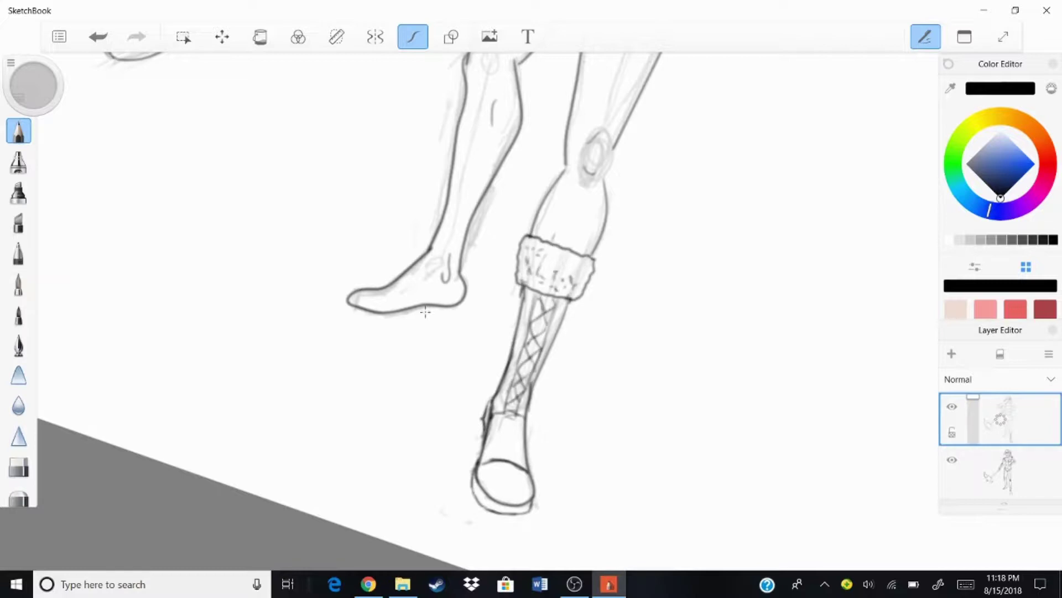
Outline the bent leg's boot with a heeled sole and a smooth back edge, and undo the straight top line.
scroll(425, 311, "up", 3)
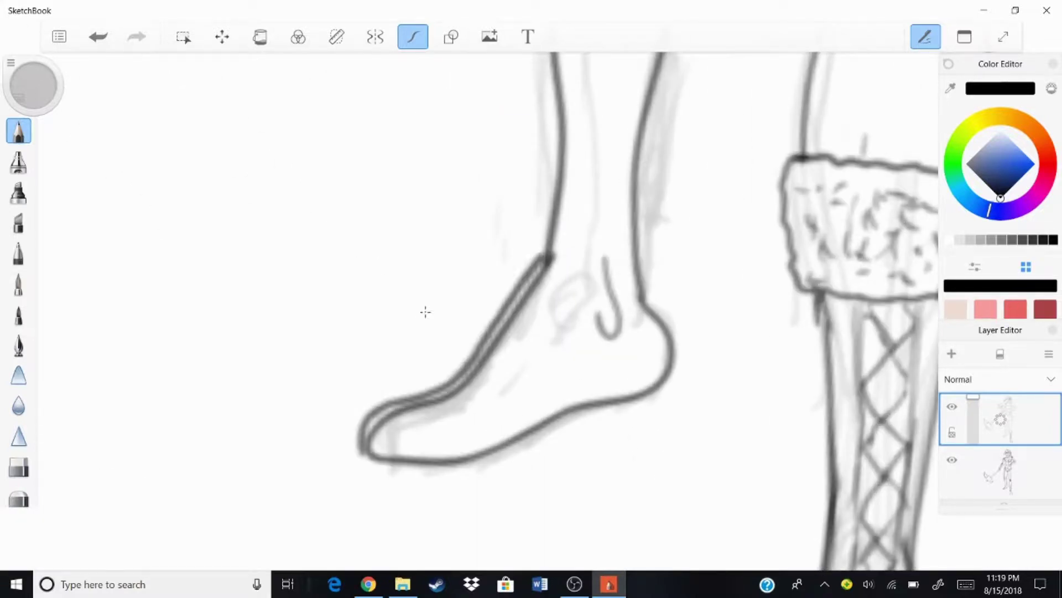
mouse_move(386, 489)
left_mouse_down()
mouse_move(567, 422)
mouse_move(667, 405)
mouse_move(684, 366)
left_mouse_up()
scroll(425, 311, "down", 2)
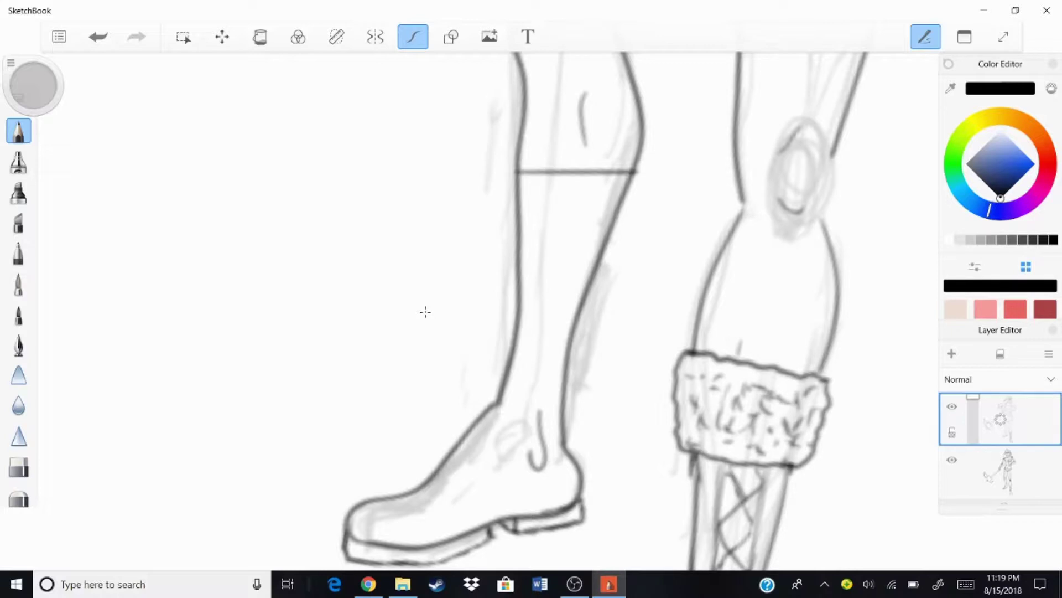
left_click_drag(639, 172, 562, 501)
left_click_drag(517, 93, 636, 171)
key("ctrl+z")
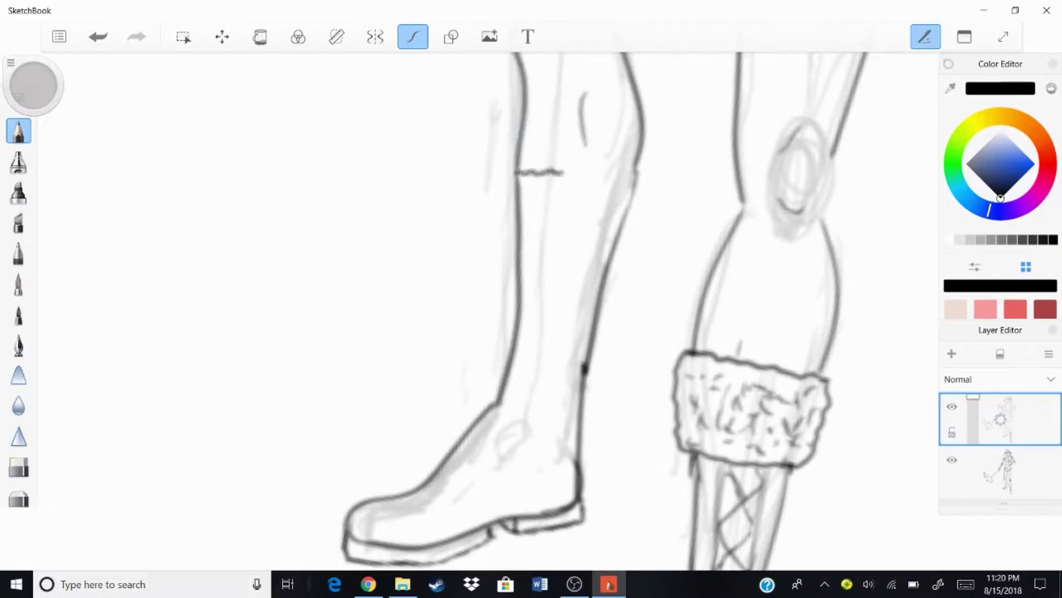
Draw a ragged fur cuff on the bent leg's boot and add its front seam, toe cap and heel patch.
scroll(425, 310, "down", 5)
scroll(425, 311, "up", 5)
key("ctrl+z")
left_click_drag(534, 202, 545, 332)
mouse_move(274, 188)
left_mouse_down()
mouse_move(260, 321)
mouse_move(246, 321)
left_mouse_up()
key("ctrl+z")
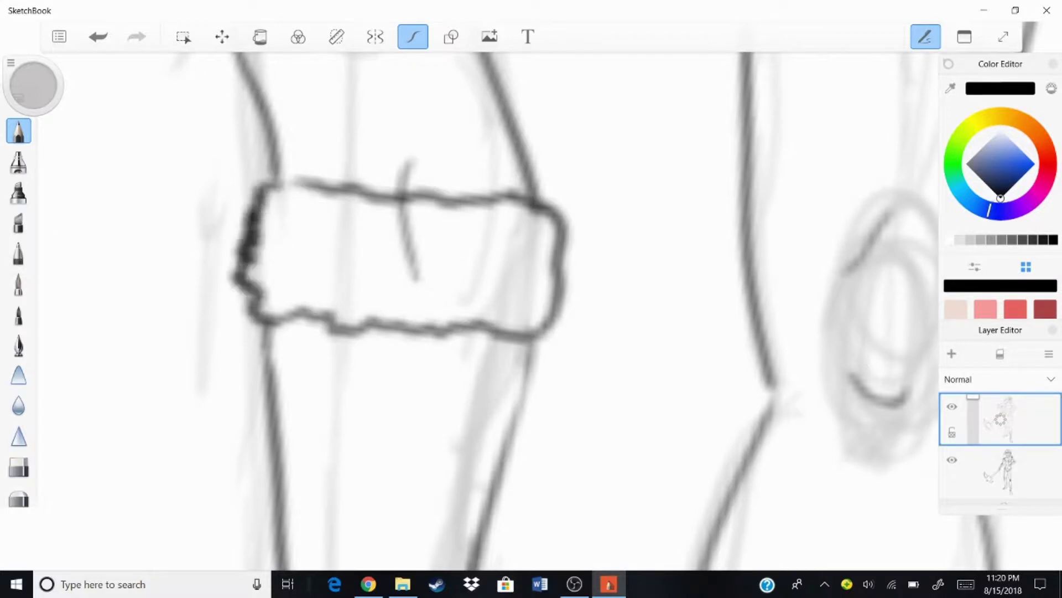
scroll(425, 311, "down", 5)
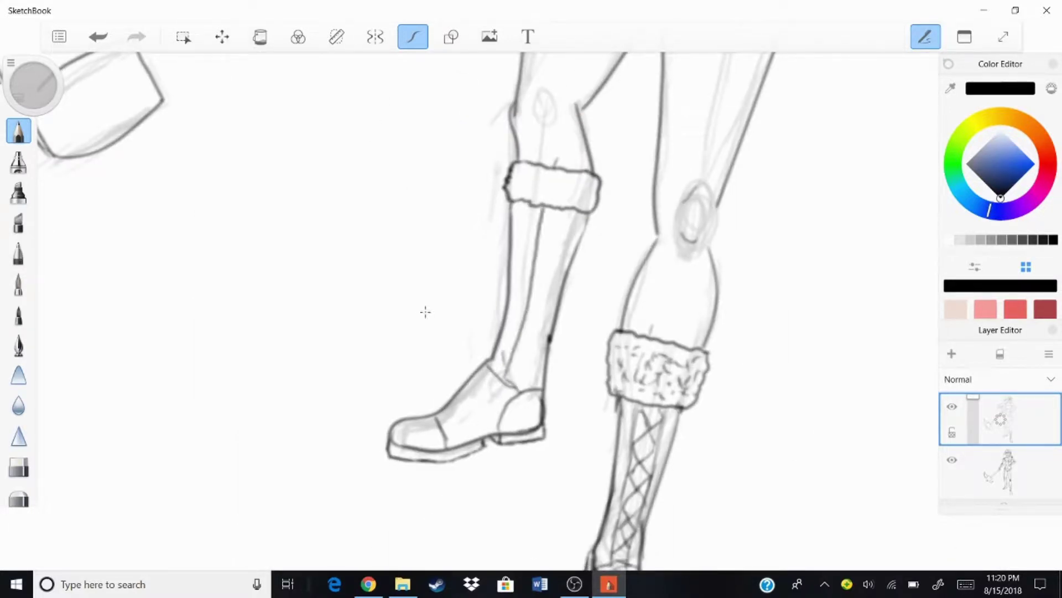
Extend the hammer's shaft past the far shoulder and finish it with a collar and a pointed tip.
scroll(424, 311, "down", 6)
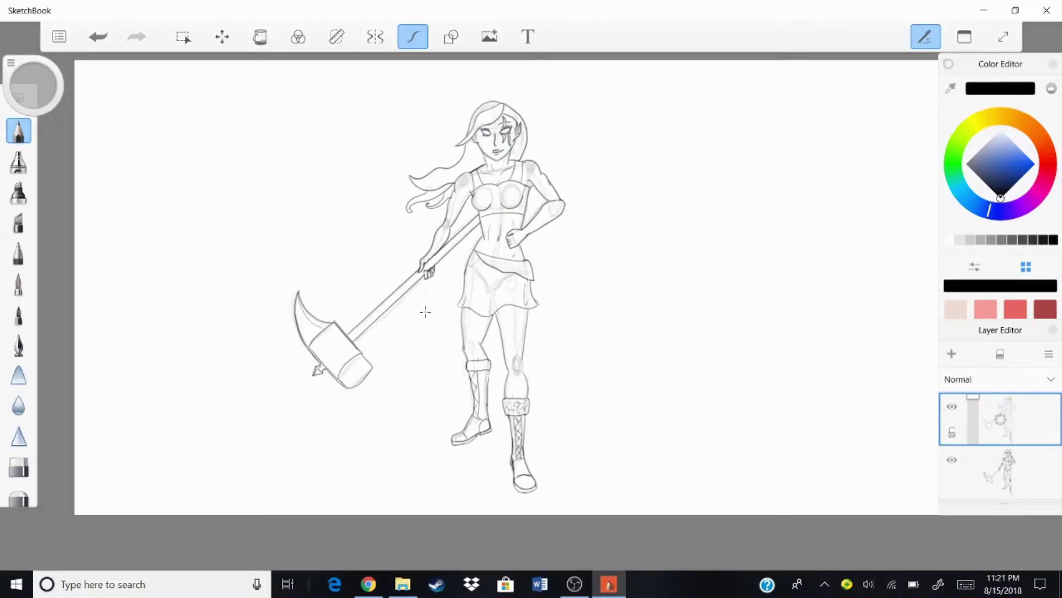
scroll(425, 311, "up", 8)
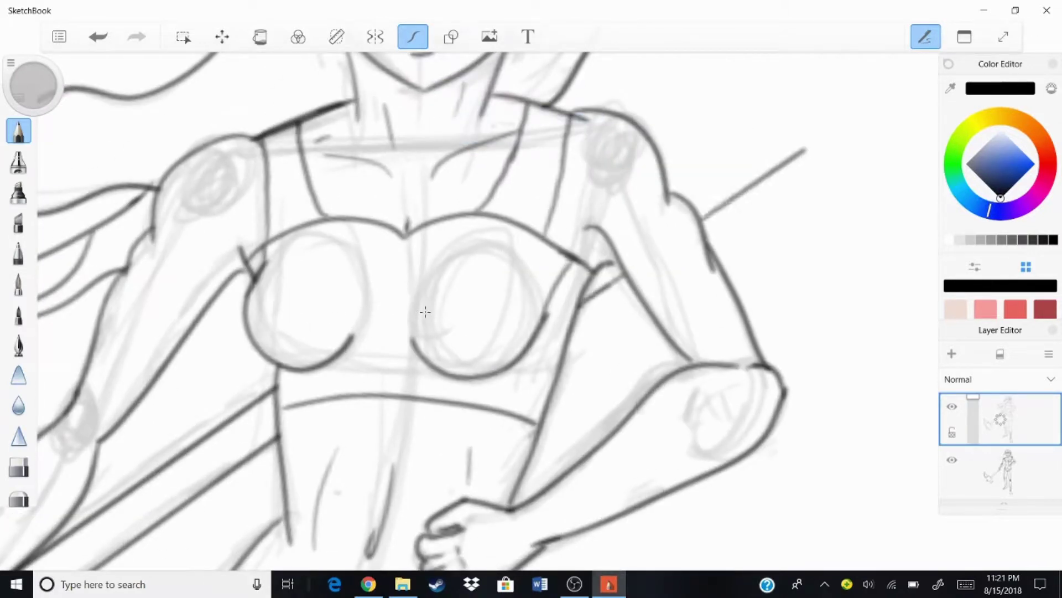
scroll(425, 312, "up", 5)
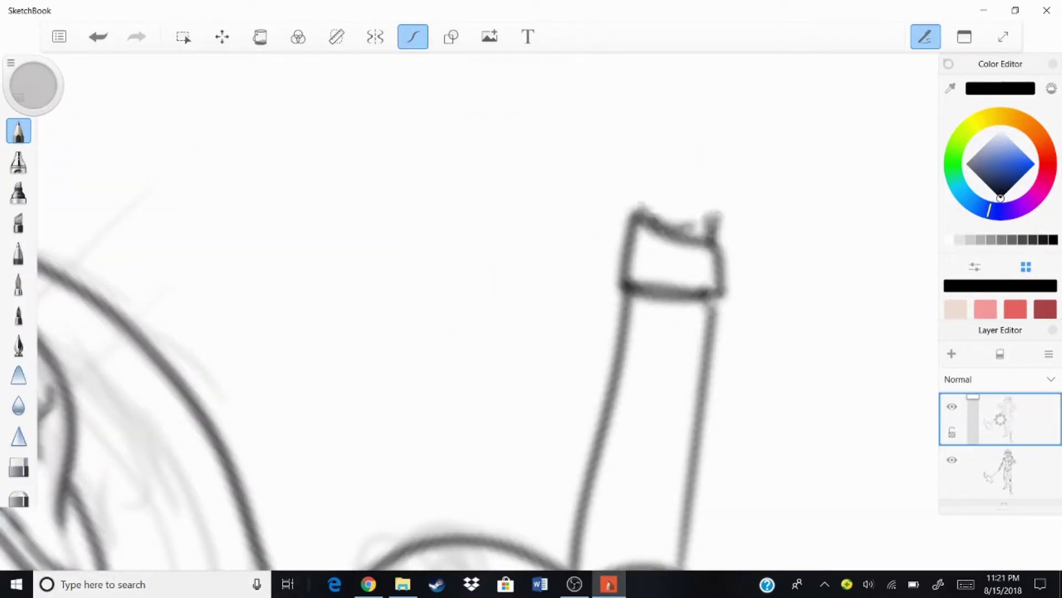
mouse_move(628, 287)
left_mouse_down()
mouse_move(683, 217)
mouse_move(733, 290)
left_mouse_up()
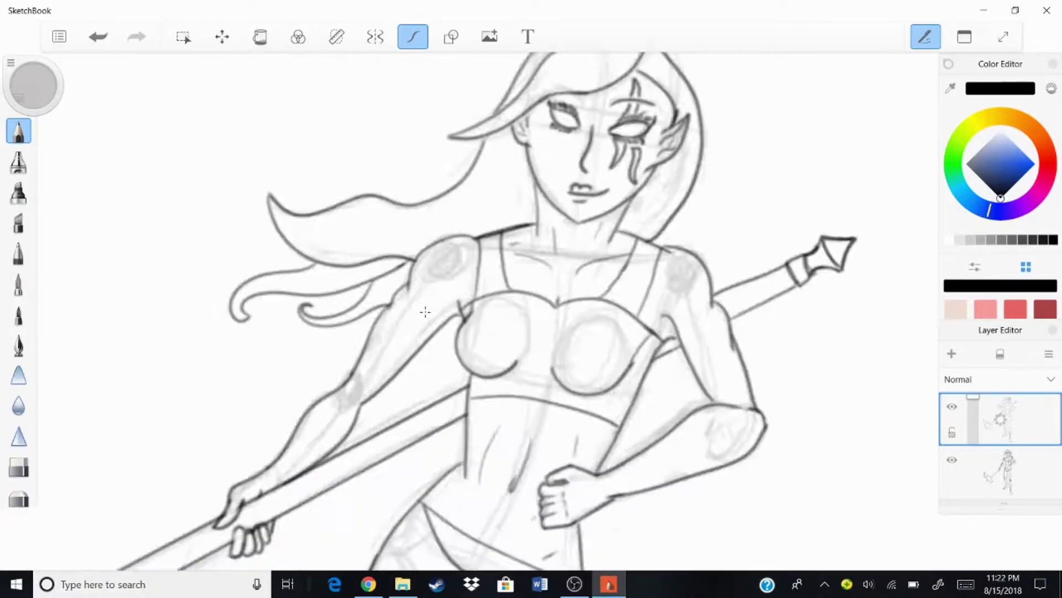
Hide the rough sketch layer and draw fold lines in the sash, undoing the last stroke.
scroll(427, 308, "down", 5)
scroll(426, 308, "up", 6)
scroll(531, 277, "up", 5)
mouse_move(410, 262)
left_mouse_down()
mouse_move(659, 186)
mouse_move(783, 191)
left_mouse_up()
scroll(486, 310, "down", 5)
scroll(487, 310, "up", 6)
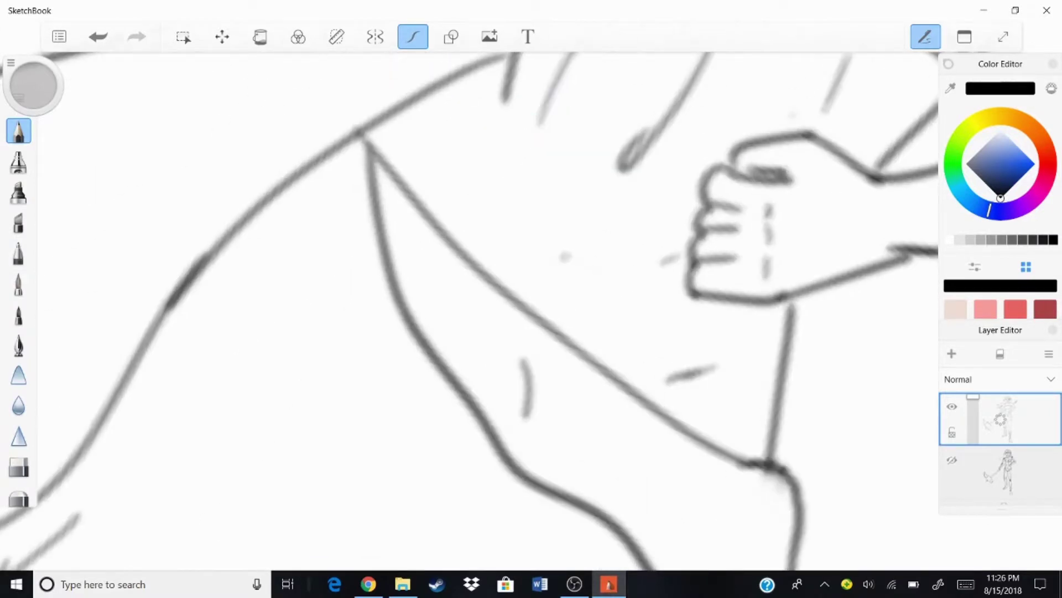
scroll(470, 310, "down", 3)
key("ctrl+z")
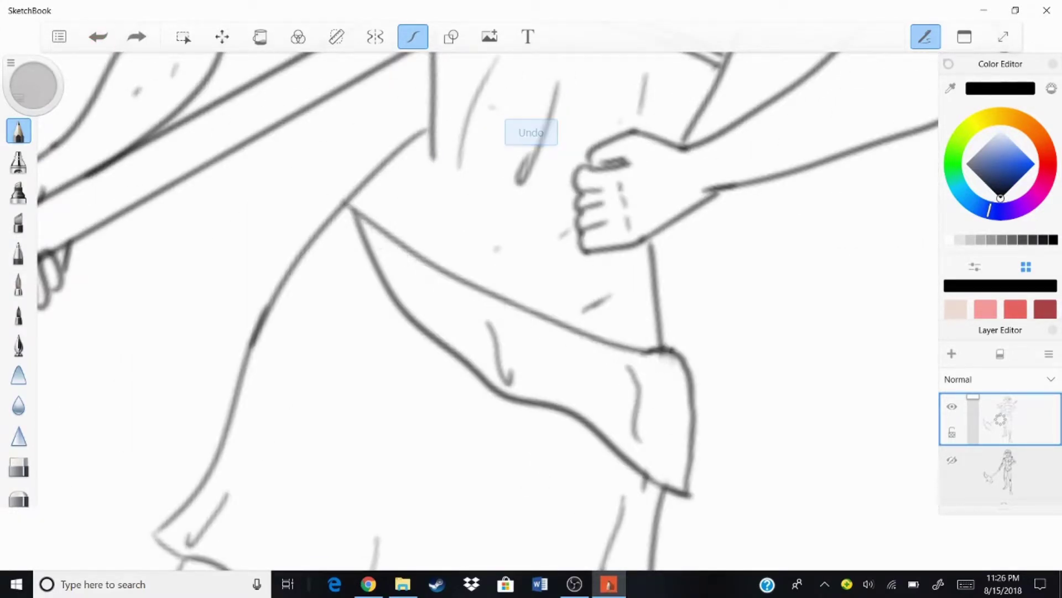
Double the crop top's lower hem and draw a curved cuff line across the wrist of the hand on the hip.
scroll(487, 310, "down", 5)
scroll(486, 310, "up", 8)
left_click_drag(440, 252, 498, 368)
scroll(487, 310, "down", 3)
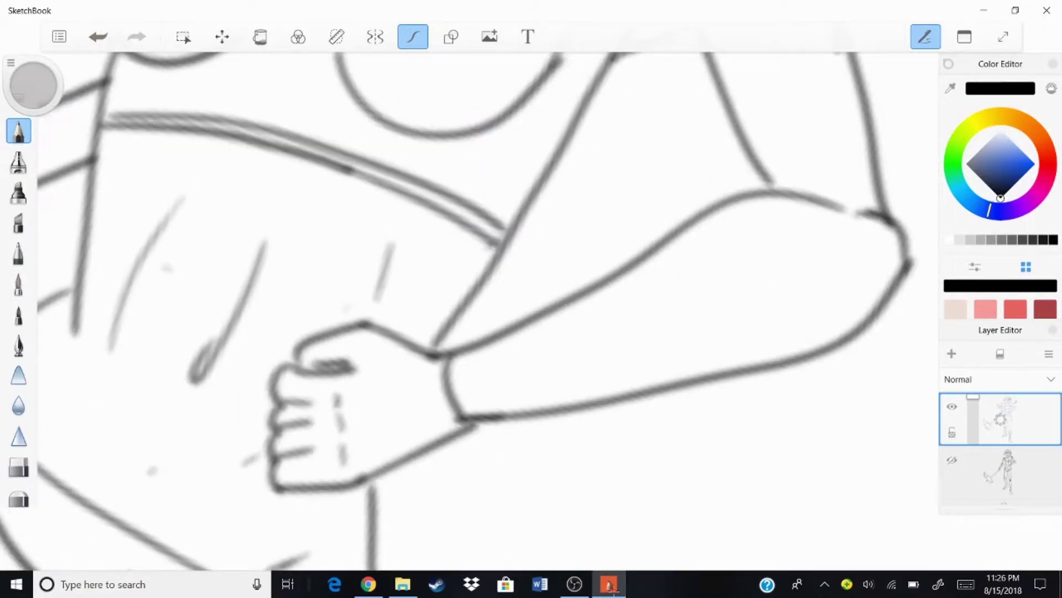
Draw the elbow crease and the bracer's slanted upper edge across the forearm, undoing the last stray mark.
left_click_drag(772, 206, 866, 217)
left_click_drag(766, 192, 857, 329)
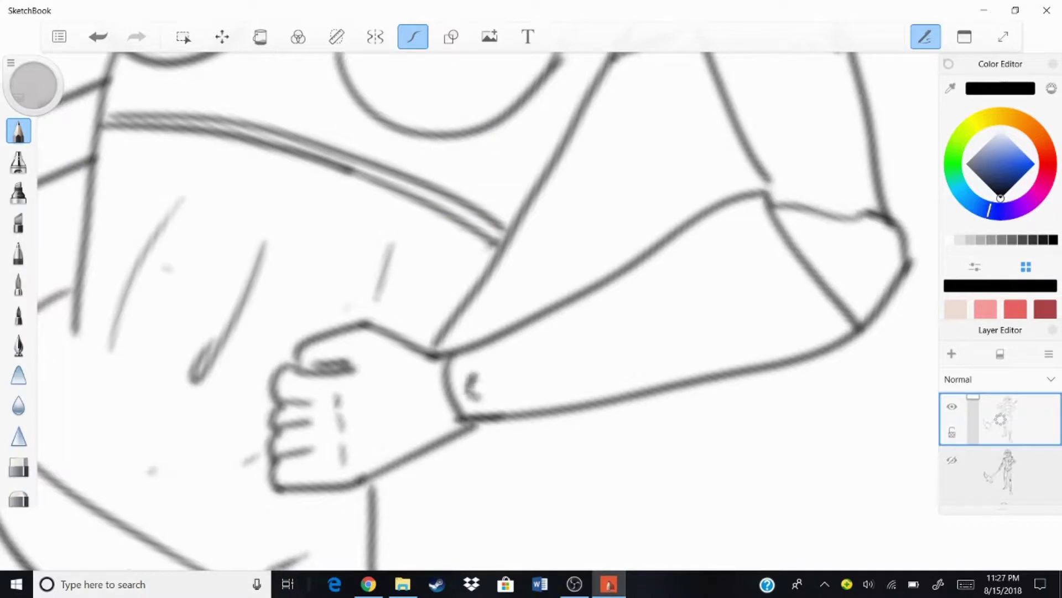
key("ctrl+z")
Show the rough sketch layer as a guide and draw diamond-shaped studs along the bracer, undoing the last stroke.
left_click(1005, 473)
left_click(951, 460)
left_click_drag(469, 388, 822, 270)
mouse_move(603, 290)
left_mouse_down()
mouse_move(562, 357)
mouse_move(527, 359)
left_mouse_up()
left_click(1001, 418)
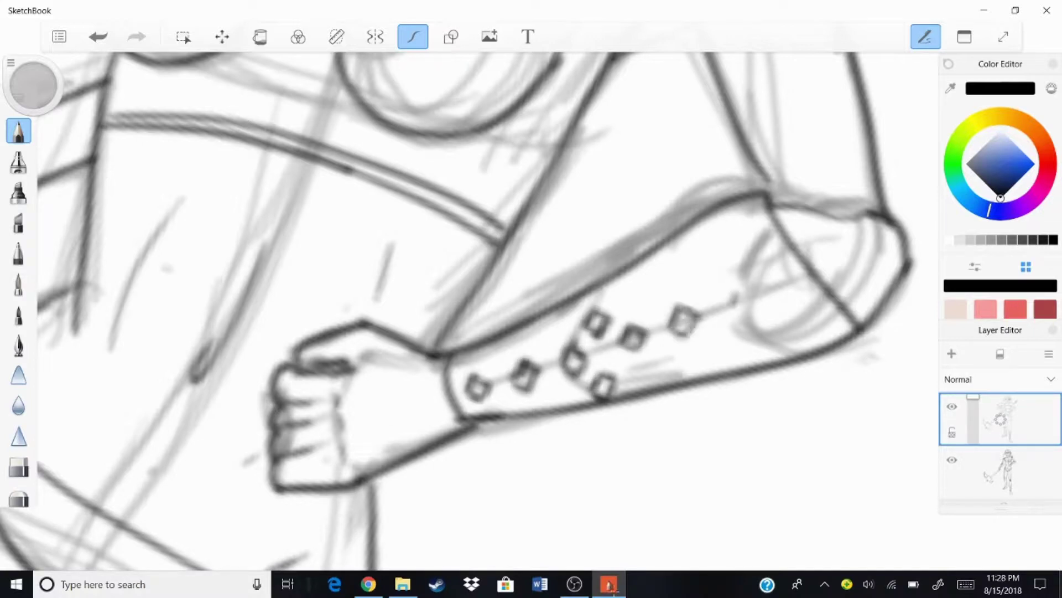
key("ctrl+z")
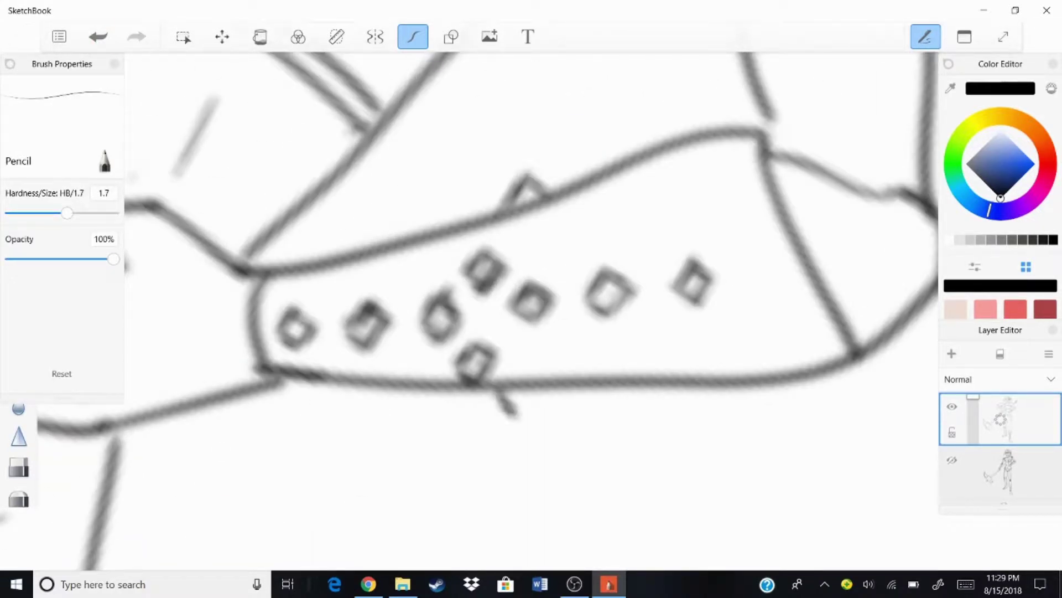
Draw triangular spikes along both edges of the bracer and add more diamond studs near the elbow.
left_click_drag(515, 412, 549, 386)
mouse_move(368, 388)
left_mouse_down()
mouse_move(390, 412)
mouse_move(413, 388)
left_mouse_up()
left_click_drag(358, 248, 394, 243)
mouse_move(617, 233)
left_mouse_down()
mouse_move(636, 213)
mouse_move(656, 244)
left_mouse_up()
mouse_move(652, 310)
left_mouse_down()
mouse_move(632, 335)
mouse_move(653, 352)
left_mouse_up()
left_click_drag(653, 352, 679, 325)
left_click_drag(679, 325, 657, 306)
left_click_drag(667, 383, 696, 416)
left_click_drag(696, 416, 724, 382)
scroll(531, 309, "down", 5)
scroll(531, 309, "up", 8)
scroll(531, 310, "down", 8)
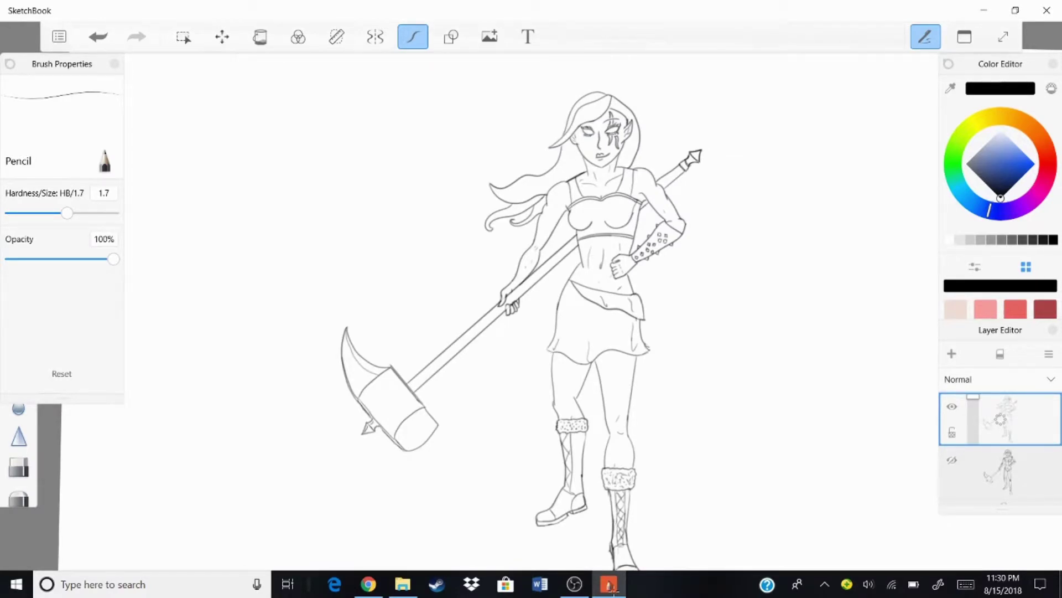
Draw fine strand lines through the windblown hair and the hair around the face.
scroll(575, 144, "up", 8)
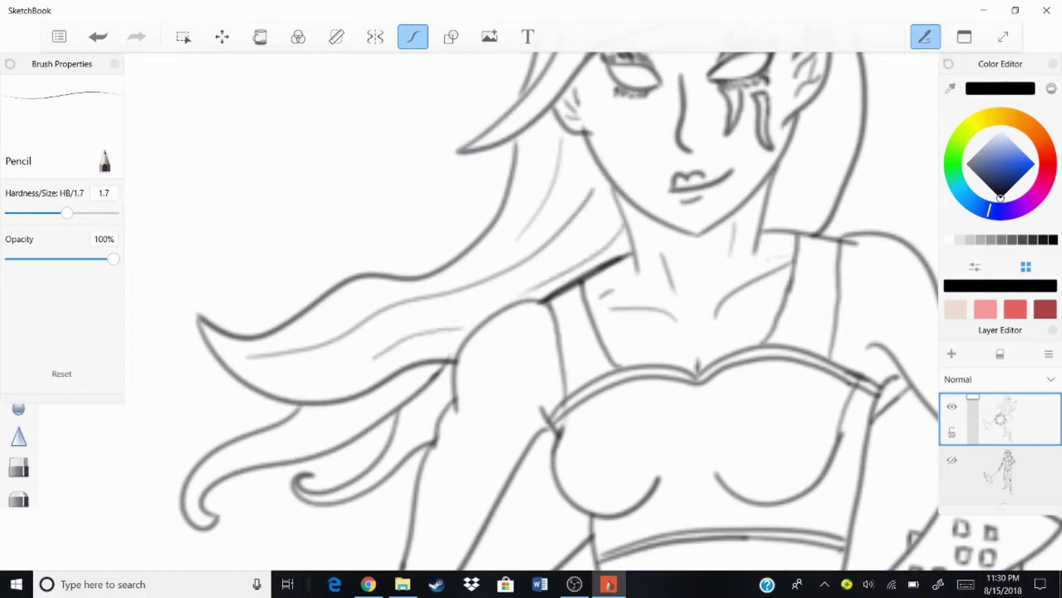
scroll(520, 310, "down", 3)
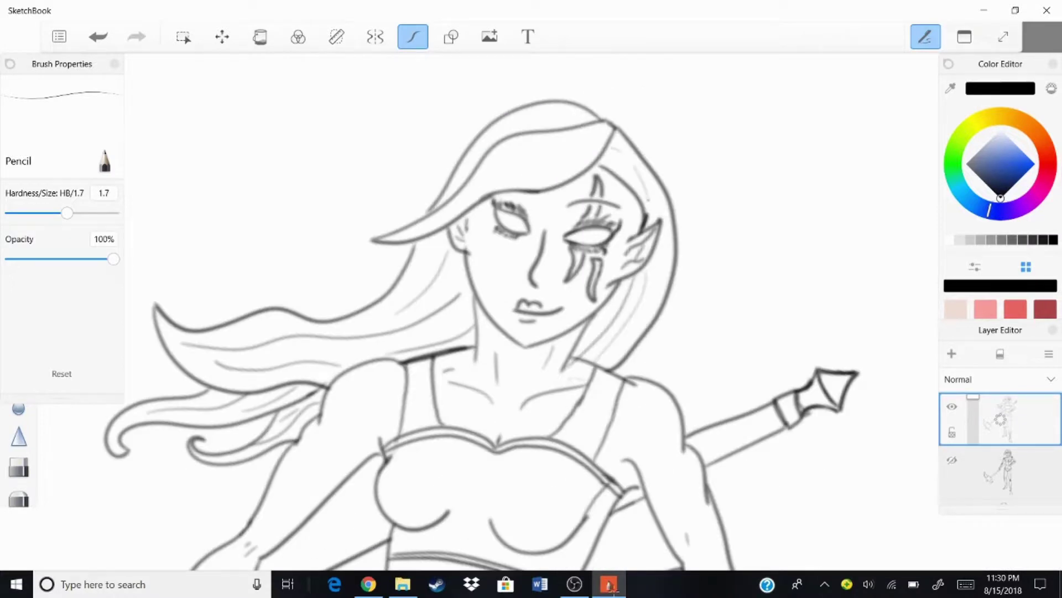
scroll(531, 310, "down", 6)
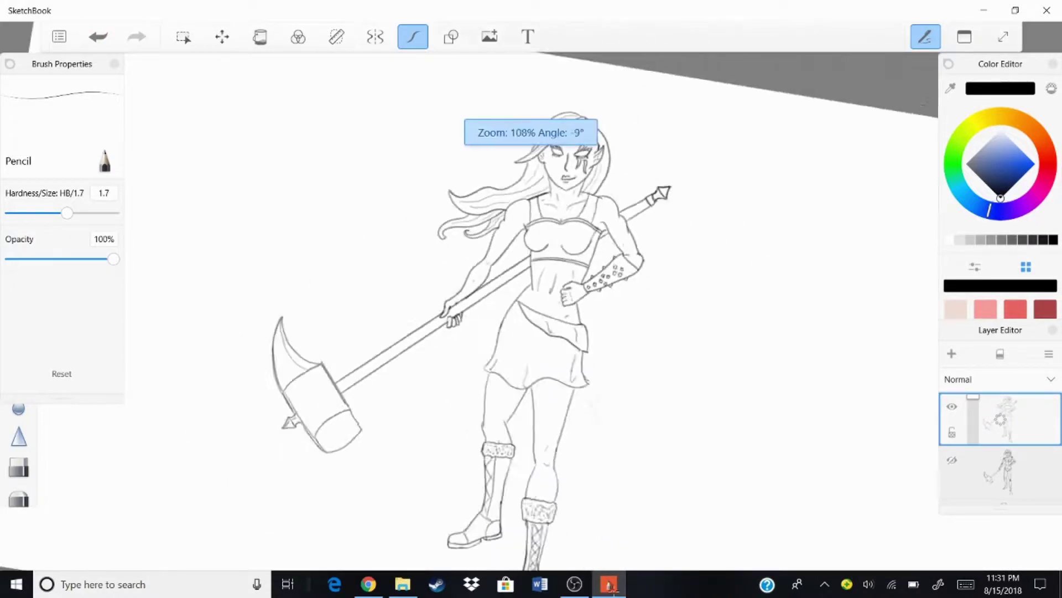
Add a blank layer beneath the line art and draw the irises and pupils in both eyes.
key("ctrl+shift+n")
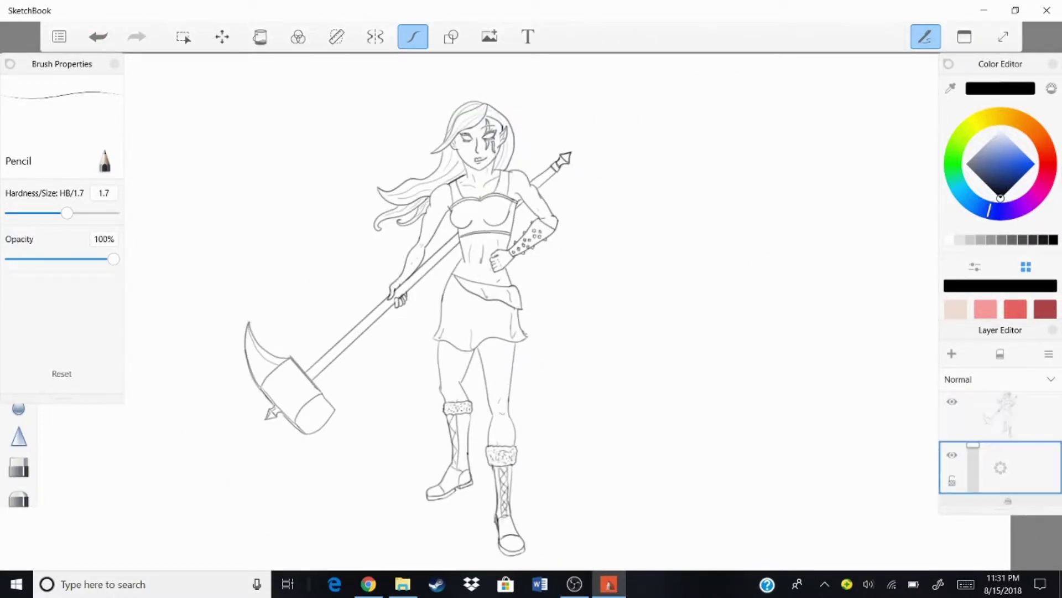
scroll(487, 116, "up", 10)
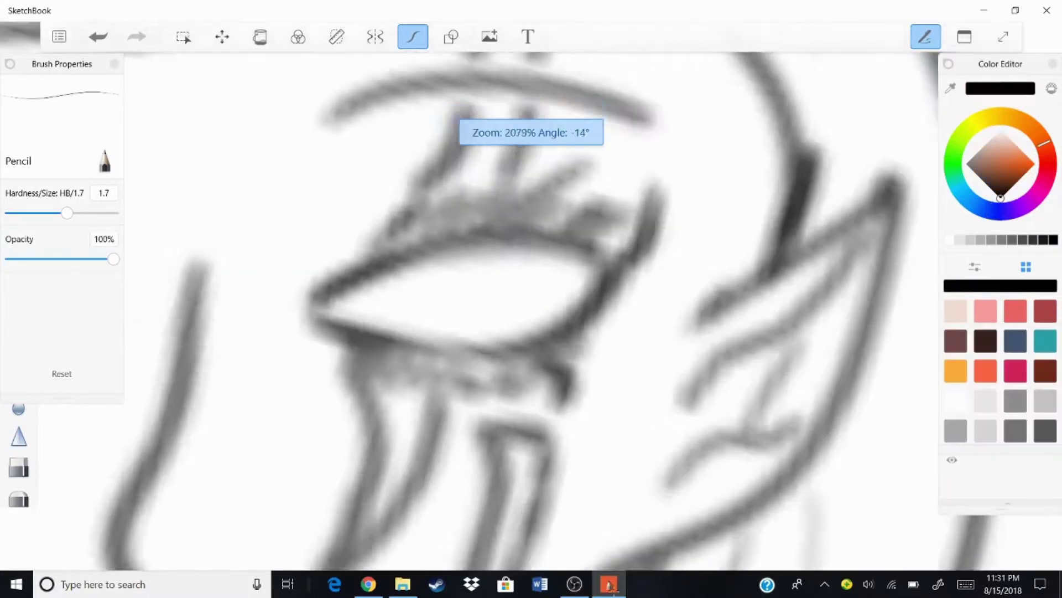
mouse_move(520, 274)
left_mouse_down()
mouse_move(484, 307)
mouse_move(498, 318)
left_mouse_up()
left_click_drag(227, 288, 213, 327)
left_click_drag(269, 293, 249, 332)
left_click_drag(227, 294, 260, 326)
scroll(532, 310, "down", 10)
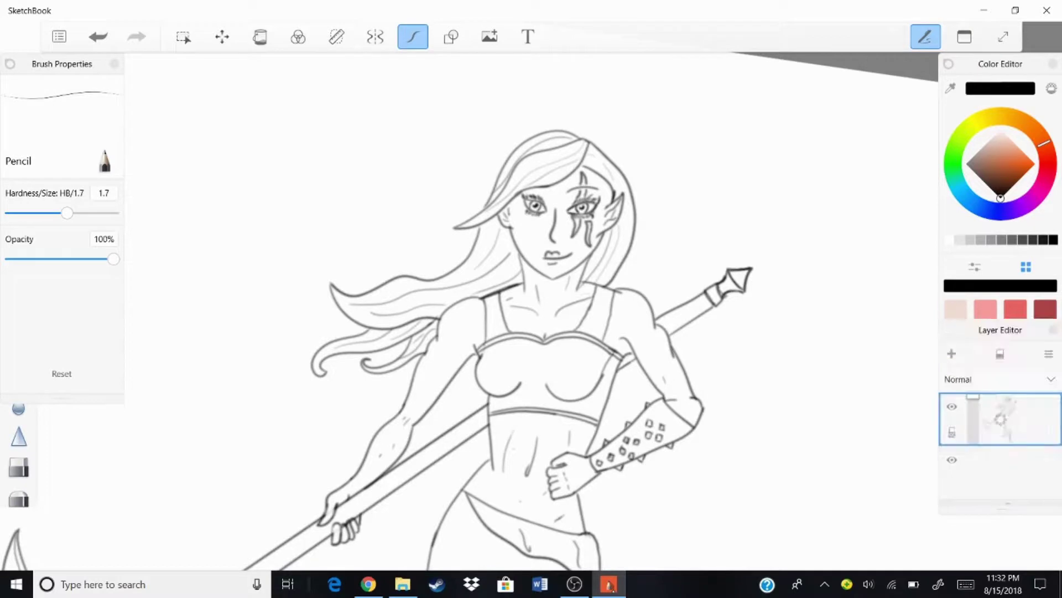
left_click(956, 311)
left_click(260, 36)
left_click(553, 182)
key("ctrl+z")
scroll(553, 222, "up", 10)
key("ctrl+z")
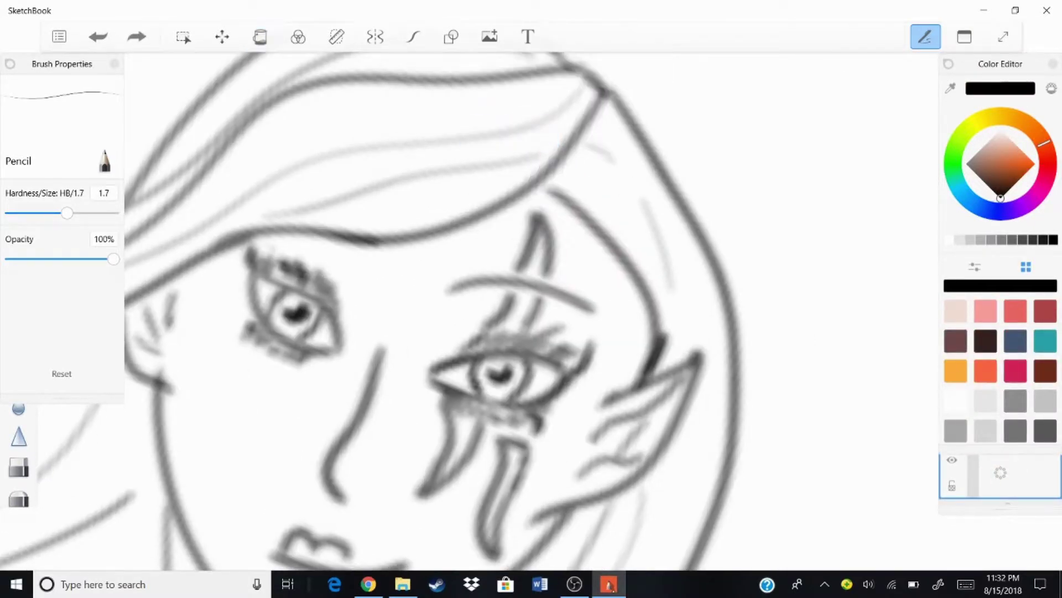
Fill the face, arms, torso and bent leg with the pale skin tone on the lower layer, undoing the last fill.
scroll(531, 310, "down", 8)
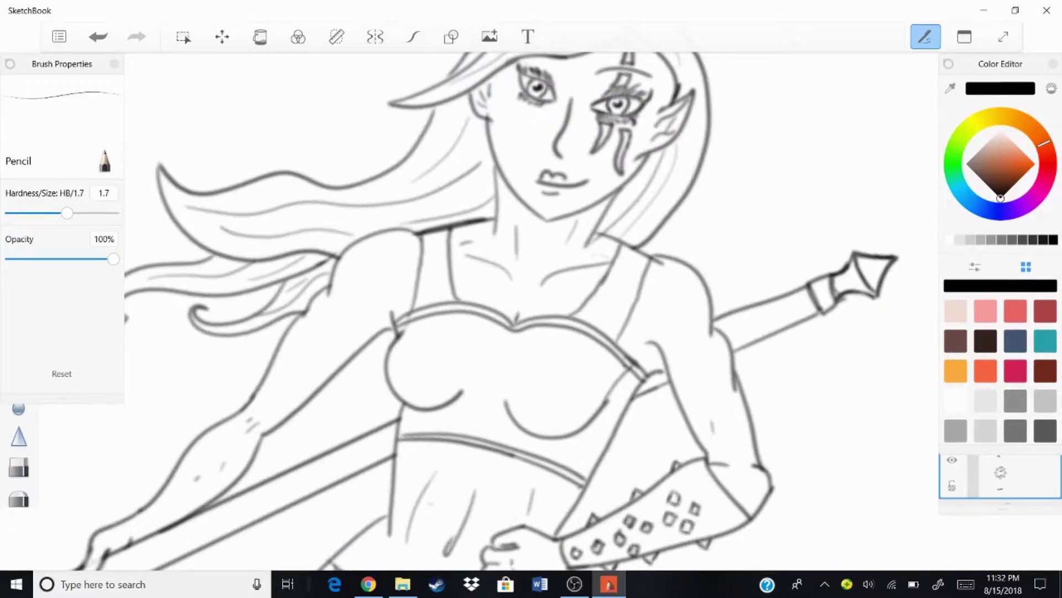
scroll(531, 310, "down", 5)
left_click(956, 311)
left_click(260, 37)
left_click(548, 177)
left_click(343, 360)
left_click(531, 249)
left_click(487, 421)
left_click(631, 310)
scroll(531, 310, "down", 3)
left_click(783, 284)
key("ctrl+z")
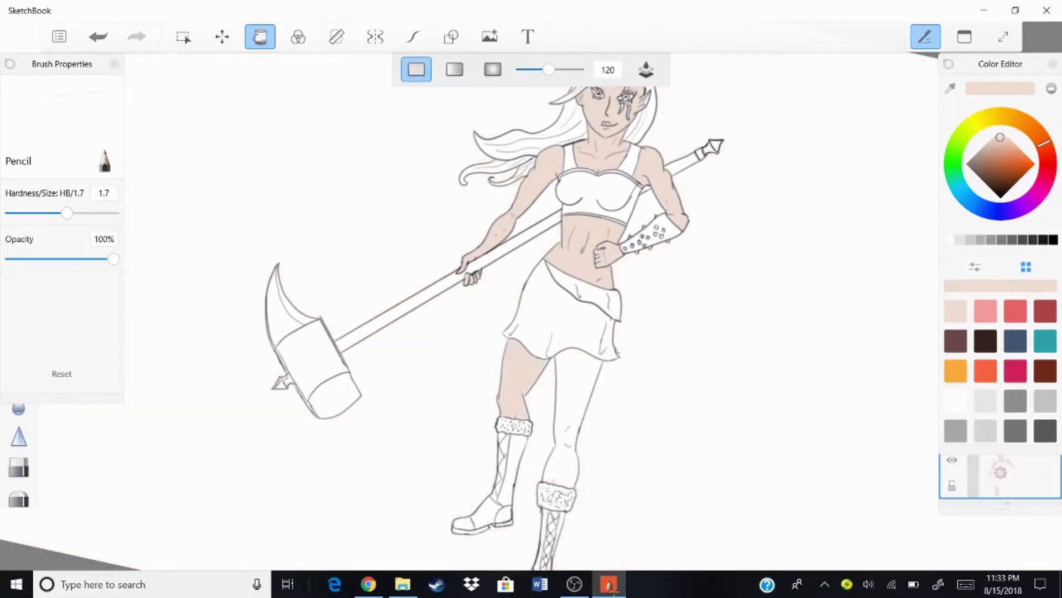
Close the gap in the straight leg's outline with black and fill that leg with the pale skin tone.
left_click(1053, 239)
scroll(531, 310, "up", 8)
scroll(532, 310, "down", 3)
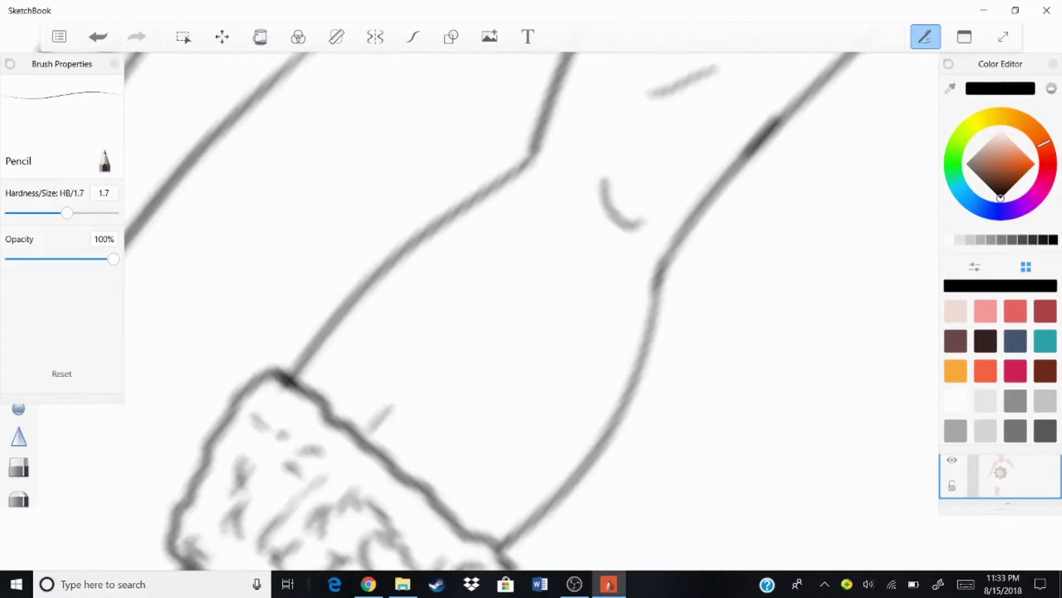
left_click(260, 36)
scroll(531, 310, "down", 4)
scroll(532, 310, "up", 6)
Fill the face paint marks above and below the eye with dark red, undoing the last fill.
left_click(1045, 310)
left_click(437, 166)
left_click(423, 307)
scroll(531, 309, "down", 4)
left_click(719, 332)
key("ctrl+z")
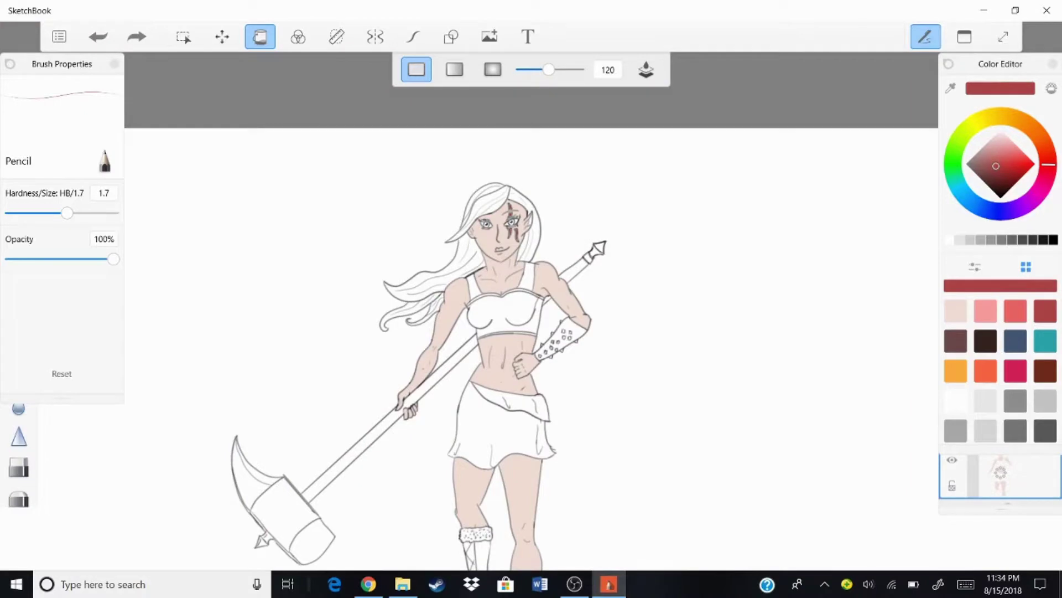
Fill the hammer's head, blade and pointed shaft tip and the bracer's studs and spikes with light grey.
left_click(956, 430)
left_click(293, 523)
left_click(258, 475)
scroll(532, 310, "up", 4)
left_click(533, 273)
scroll(531, 310, "down", 2)
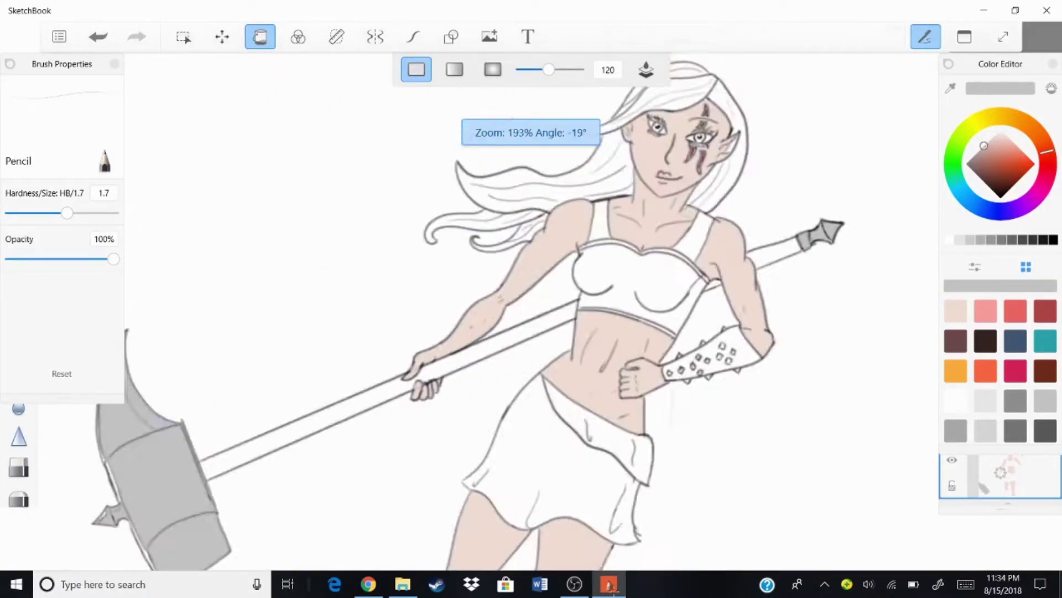
scroll(531, 310, "up", 4)
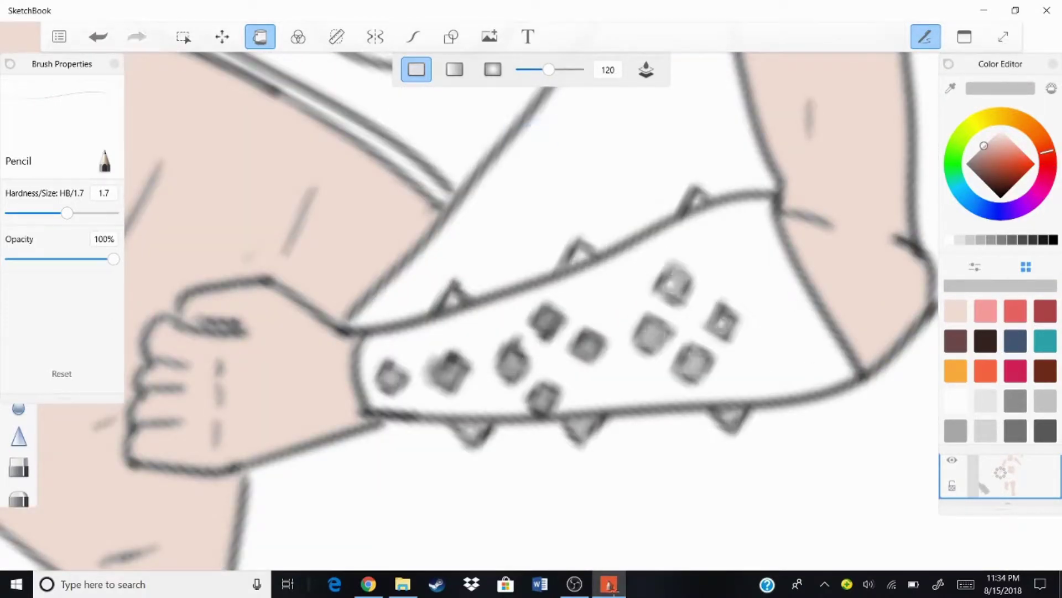
scroll(531, 310, "down", 5)
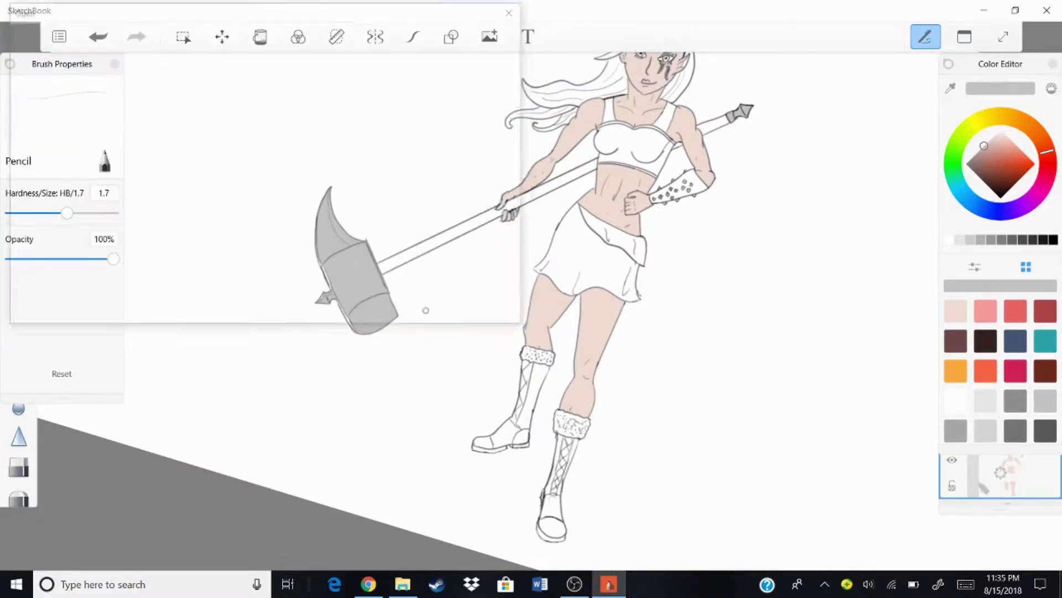
Import the colour palette image and fill the hair with its dark brown.
left_click(427, 308)
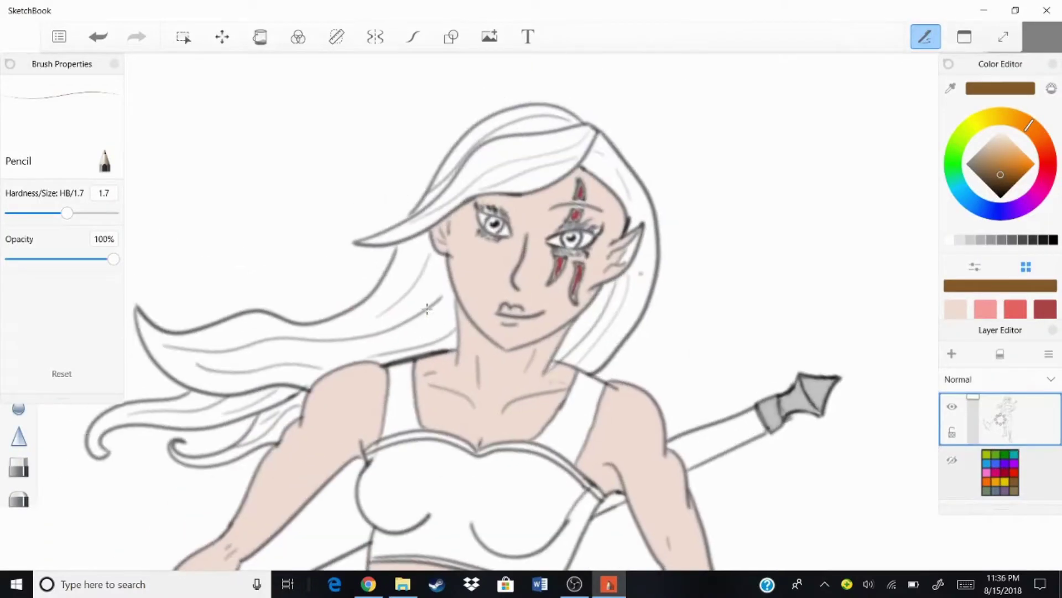
left_click(260, 37)
left_click(450, 166)
left_click(213, 260)
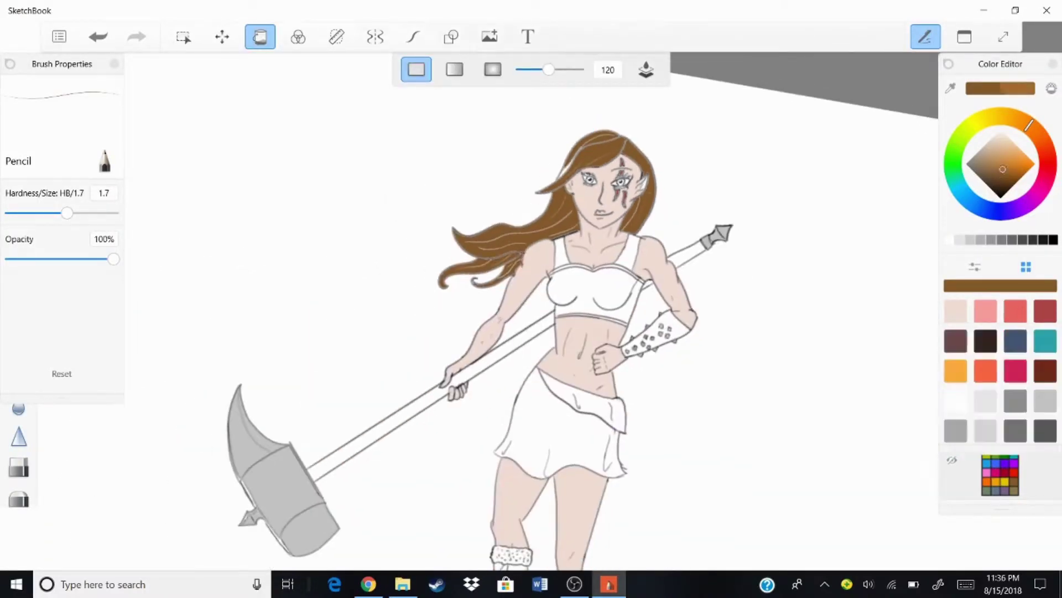
Fill the skirt and the crop top's shoulder straps with orange-brown, undoing the last fill.
left_click(576, 442)
left_click(630, 254)
left_click(564, 254)
left_click(332, 166)
left_click(98, 37)
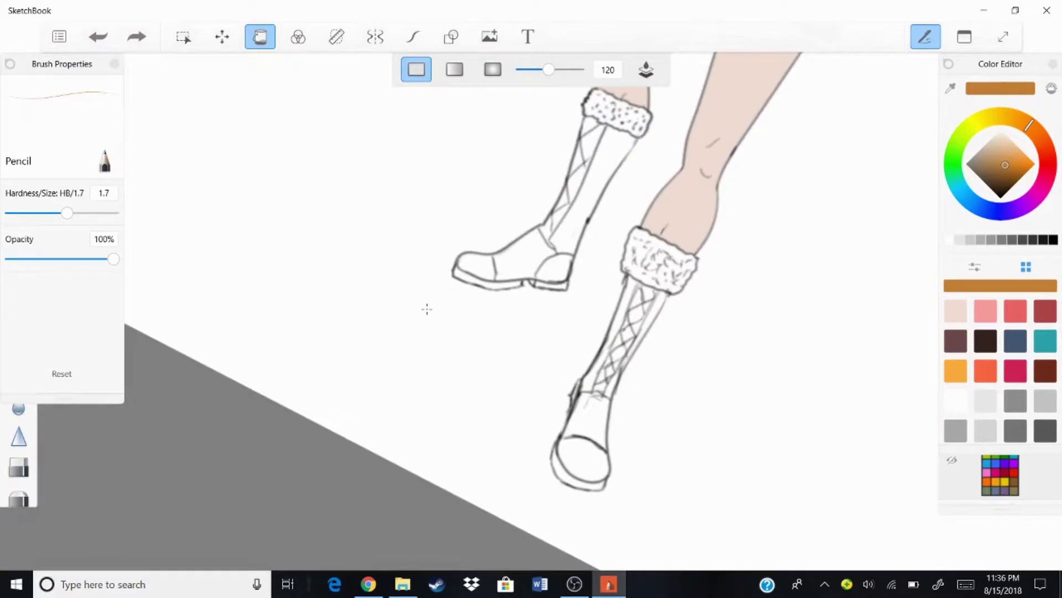
Fill the leather shafts, toe caps and heel patch of both boots with orange-brown.
left_click(584, 454)
left_click(603, 343)
left_click(647, 320)
left_click(608, 166)
left_click(487, 263)
left_click(553, 265)
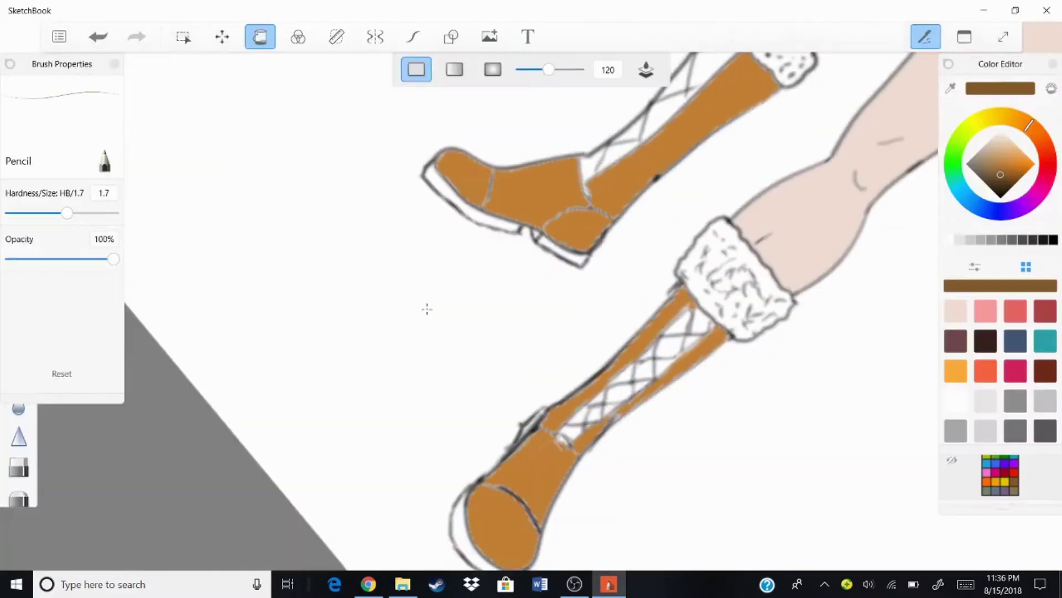
Fill the soles and lacing panels of the boots with dark brown.
left_click(454, 199)
left_click(570, 255)
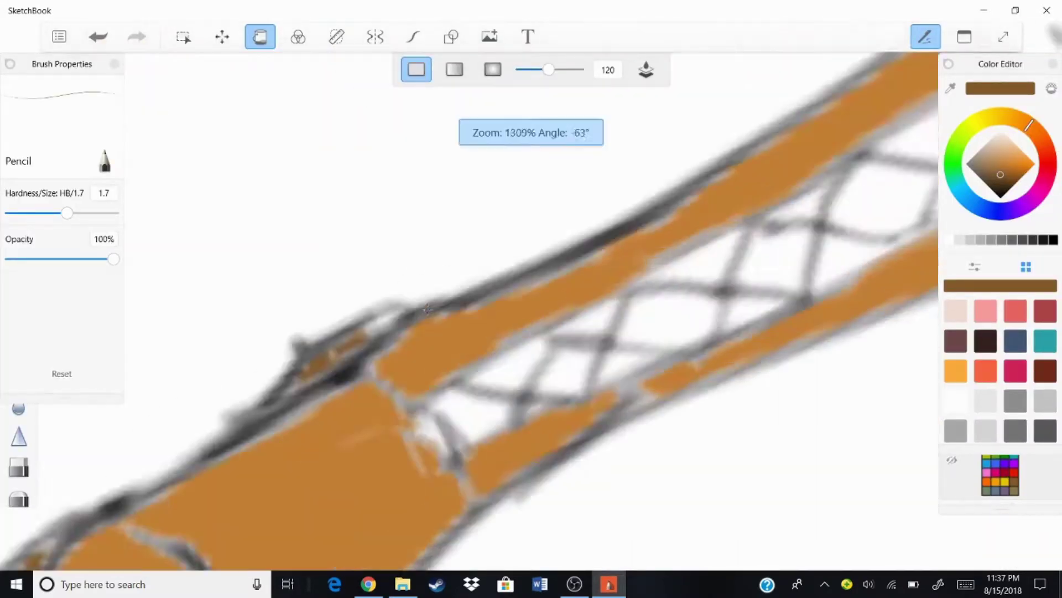
left_click(658, 254)
left_click(714, 210)
left_click(744, 227)
left_click(587, 299)
left_click(476, 348)
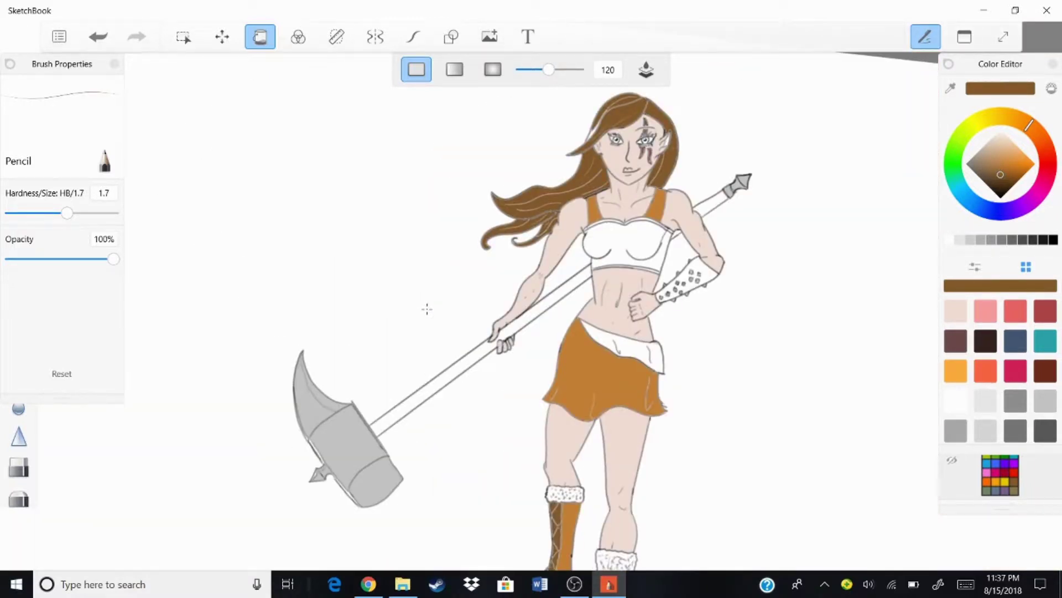
Fill the crop top with medium grey and the bracer with dark brown.
left_click(1016, 401)
left_click(625, 249)
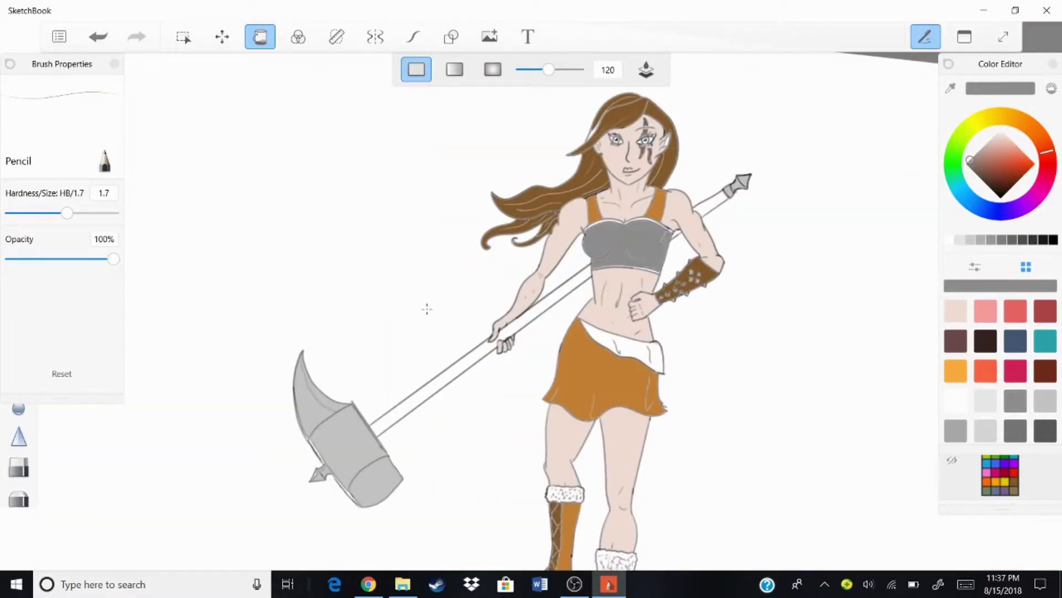
scroll(531, 310, "down", 5)
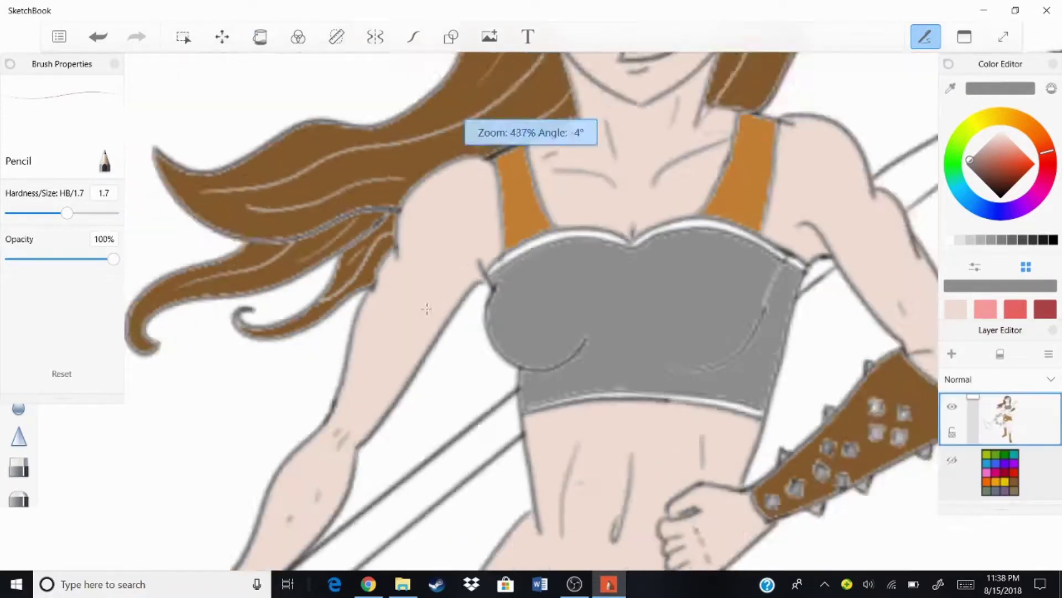
Try retracing the faded line art over the colour fills with the pencil.
left_click_drag(390, 166, 409, 206)
left_click_drag(431, 147, 424, 166)
left_click_drag(517, 119, 534, 155)
left_click_drag(324, 265, 307, 394)
left_click_drag(362, 260, 357, 279)
left_click_drag(404, 246, 396, 265)
mouse_move(573, 191)
left_mouse_down()
mouse_move(564, 146)
mouse_move(570, 213)
left_mouse_up()
Undo the retraced strokes and the hair and clothing fills.
left_click(98, 36)
left_click(98, 37)
left_click(98, 37)
left_click(98, 37)
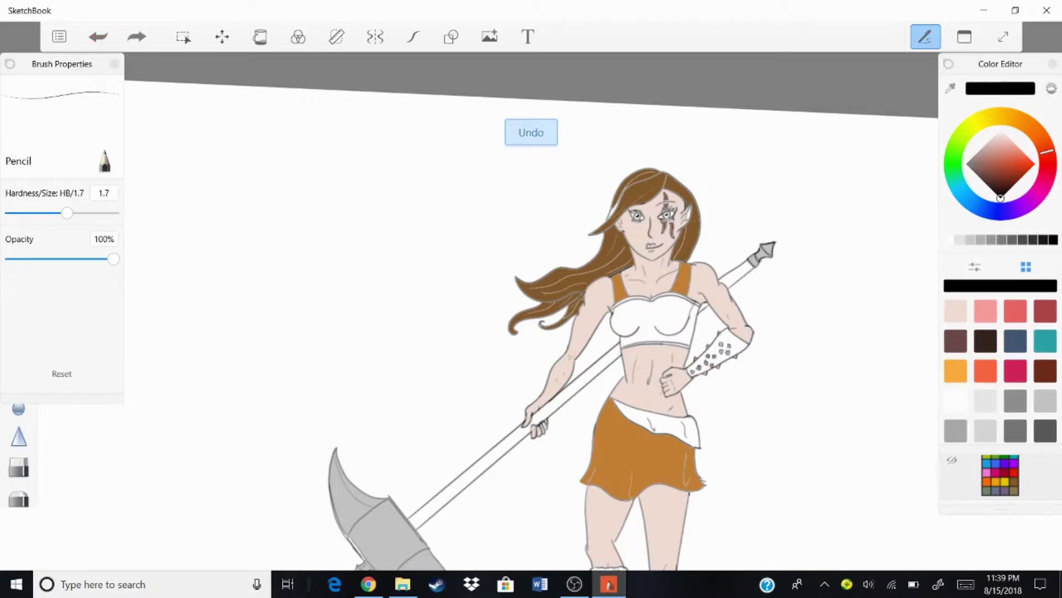
key("ctrl+z")
key("ctrl+z")
Fill the hair with the palette's dark brown on the flat-colour layer beneath the line art.
key("ctrl+l")
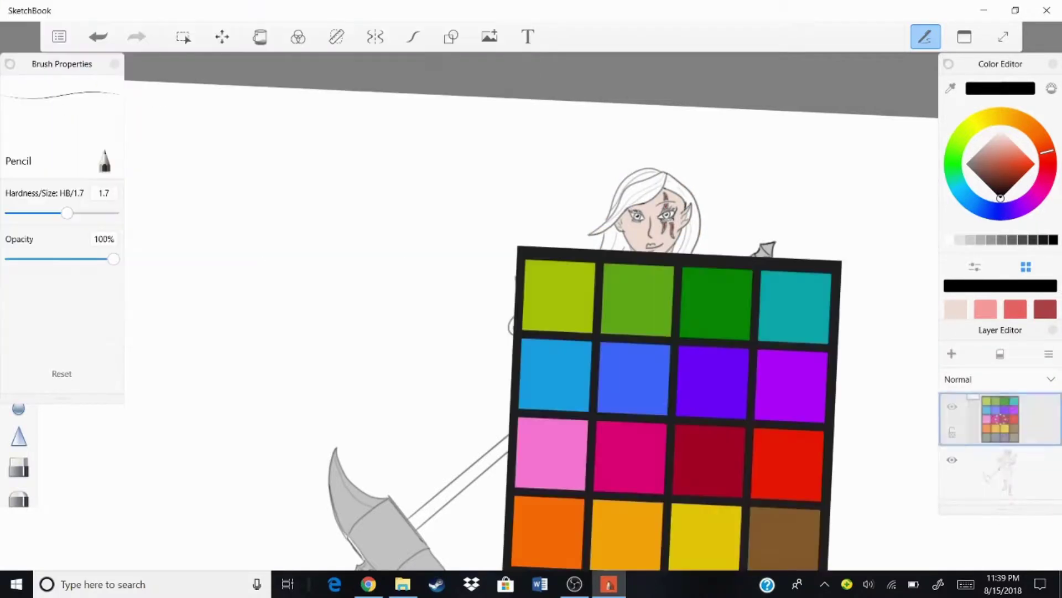
left_click(948, 368)
left_click(1000, 477)
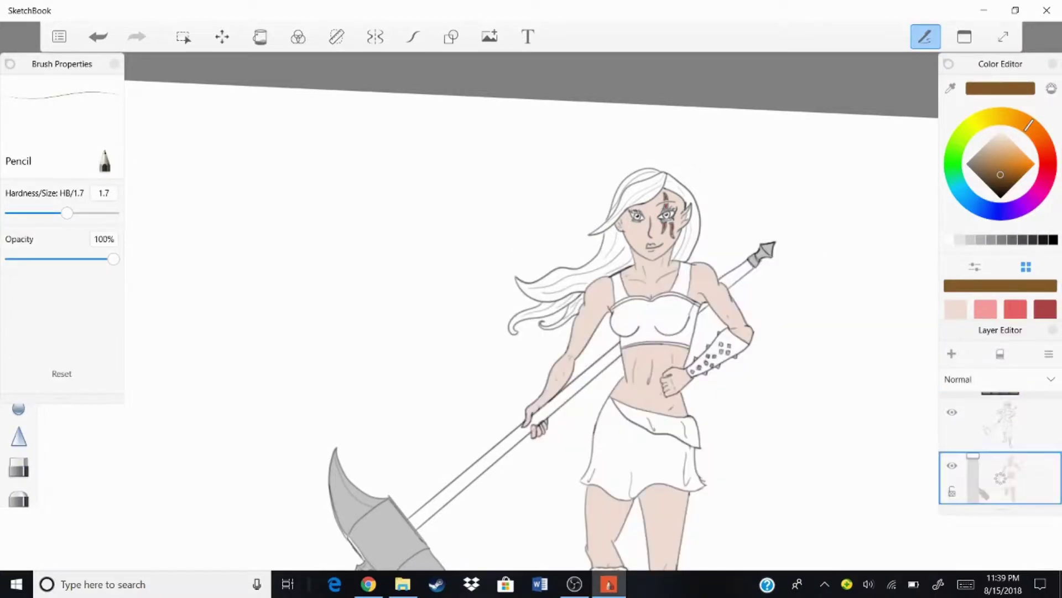
scroll(531, 310, "up", 3)
left_click(260, 37)
left_click(445, 302)
Fill the crop top's upper and lower trims and the bracer with dark brown, undoing the last fill.
scroll(423, 307, "down", 6)
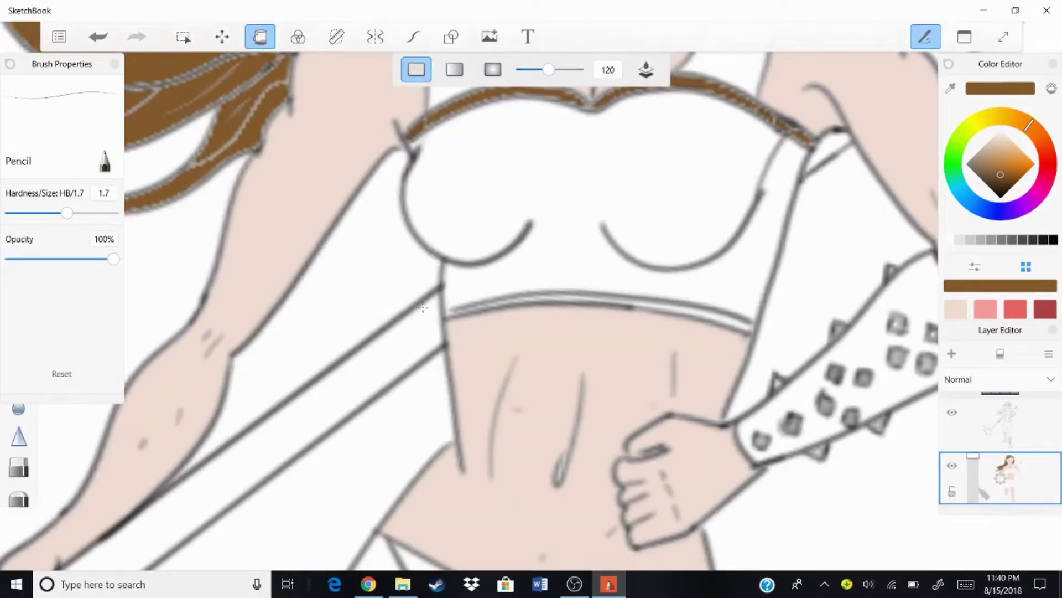
left_click(423, 307)
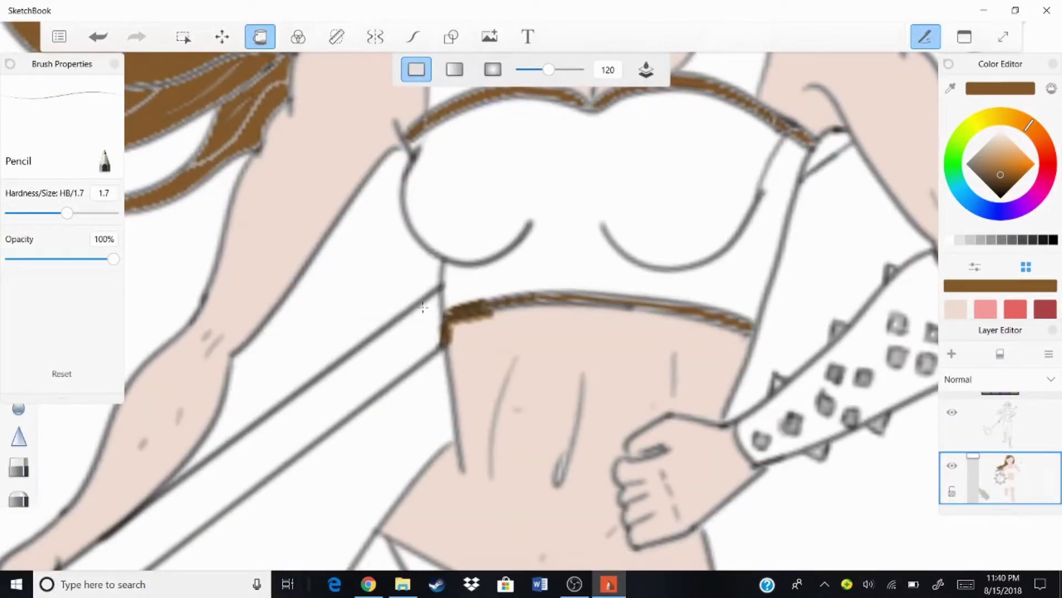
scroll(423, 308, "down", 5)
left_click(423, 307)
left_click(423, 307)
left_click(423, 308)
left_click(423, 308)
key("ctrl+z")
Fill the boots' lacing panels and soles and the straight leg's fur cuff with dark brown, undoing the background flood.
scroll(424, 307, "up", 10)
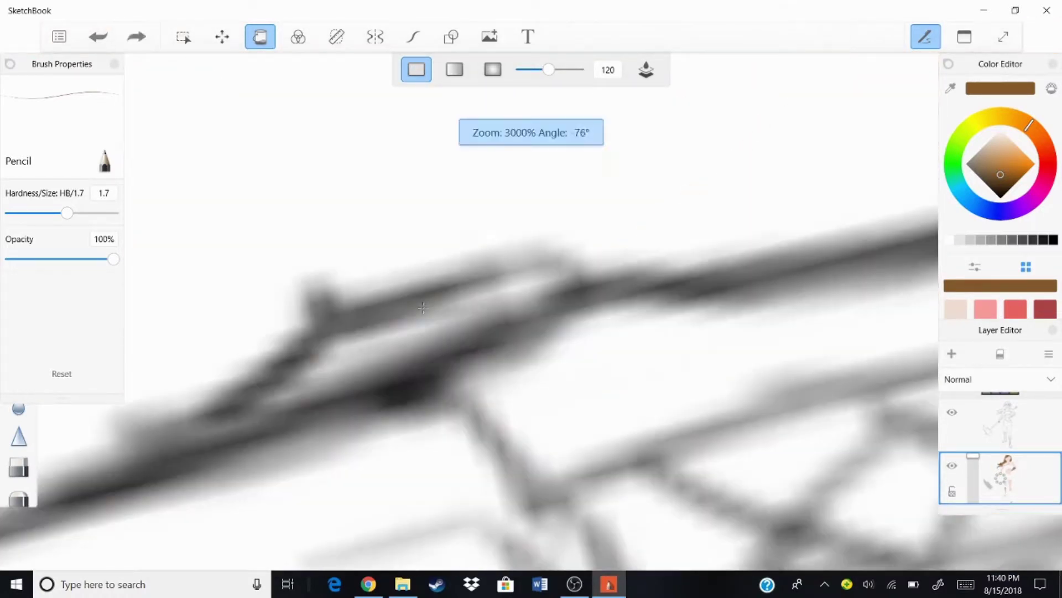
scroll(424, 307, "down", 10)
left_click(424, 307)
left_click(424, 307)
scroll(423, 307, "down", 3)
left_click(423, 307)
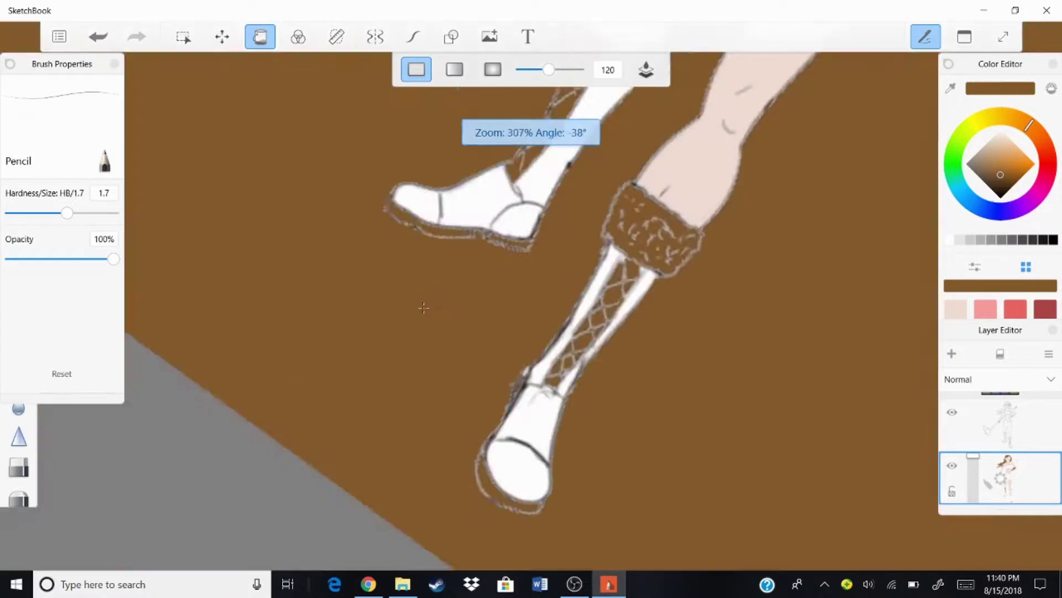
key("ctrl+z")
Fill the crop top with light grey and its shoulder straps, the skirt and both boots with tan brown.
scroll(423, 307, "down", 5)
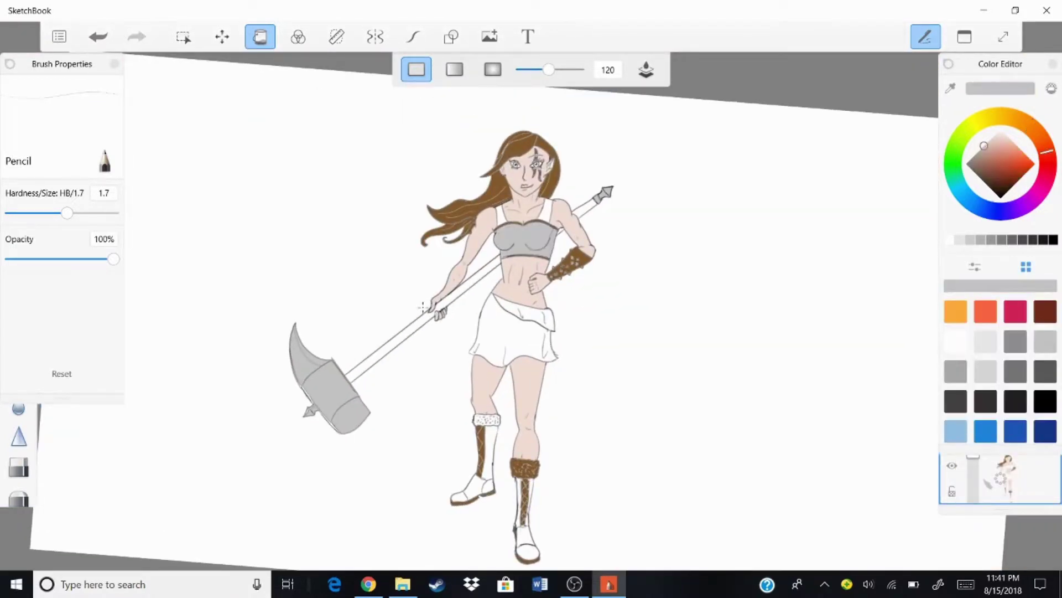
key("ctrl+l")
left_click(545, 210)
left_click(501, 215)
left_click(512, 332)
left_click(475, 465)
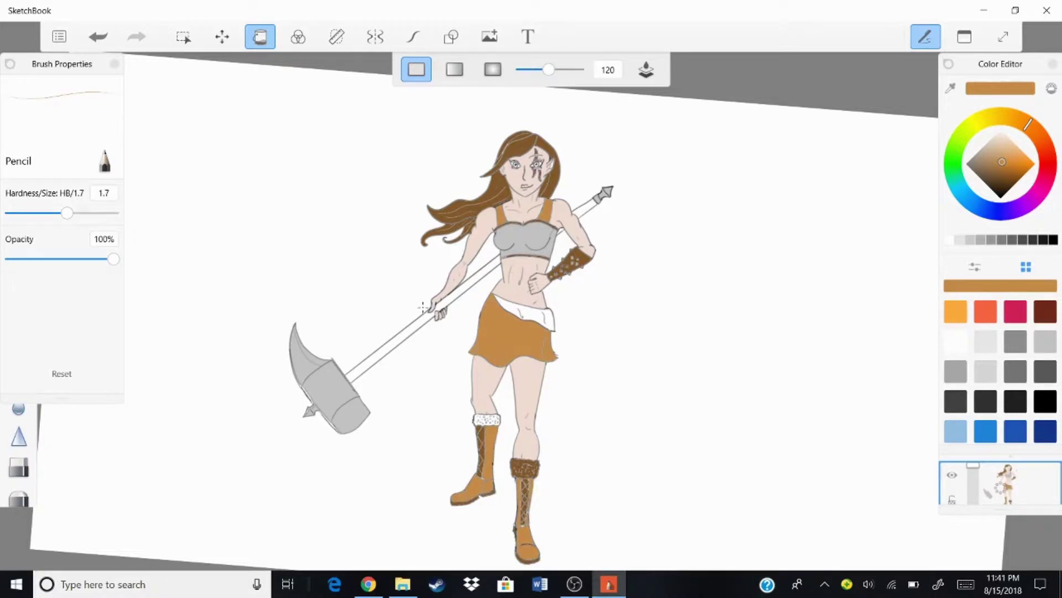
Try filling the skirt's folded waist sash with dusty pink.
left_click(616, 450)
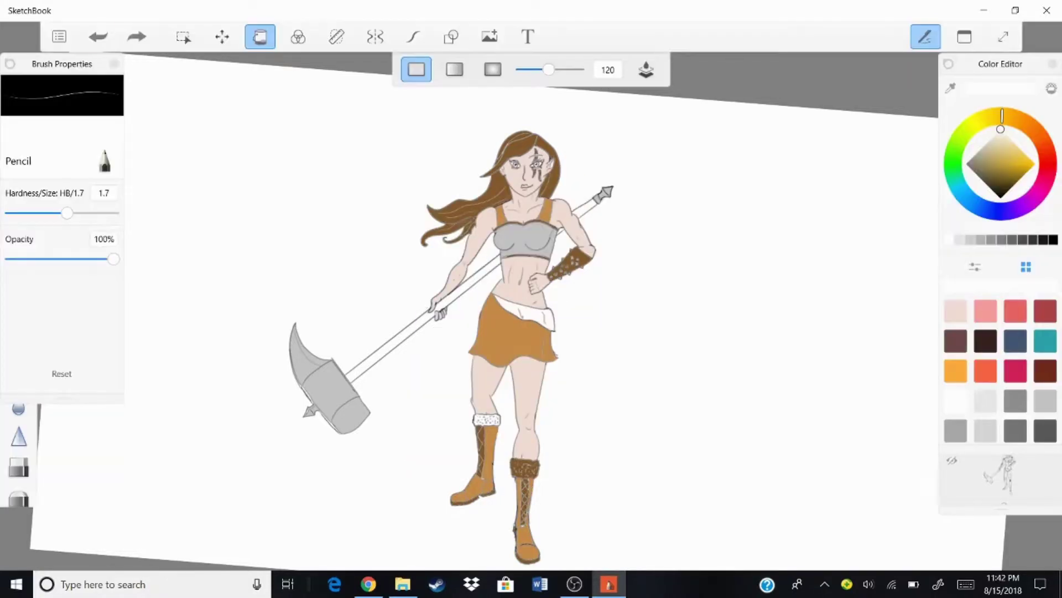
left_click(523, 318)
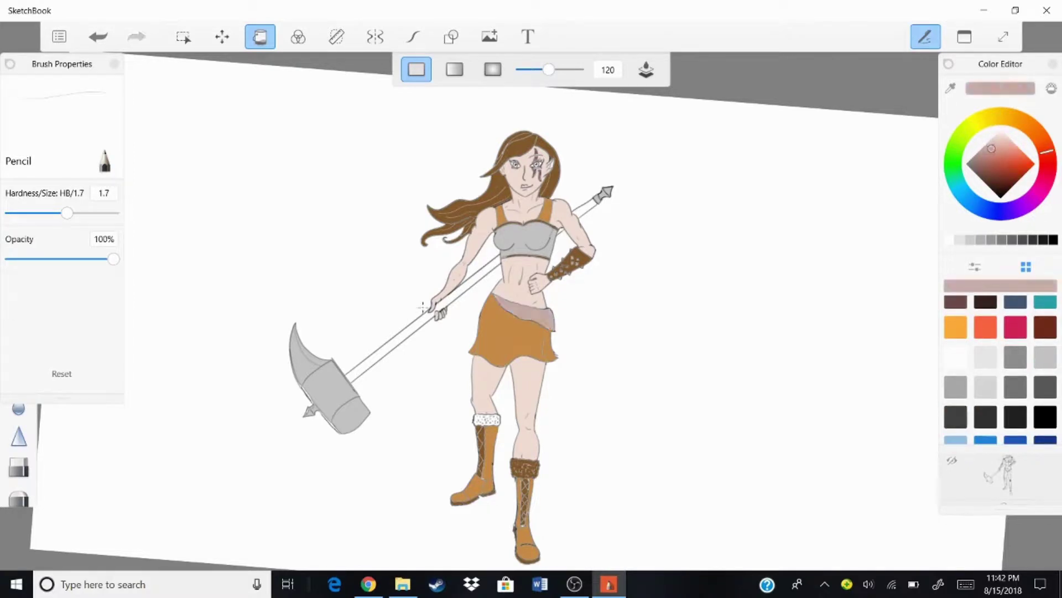
left_click(423, 308)
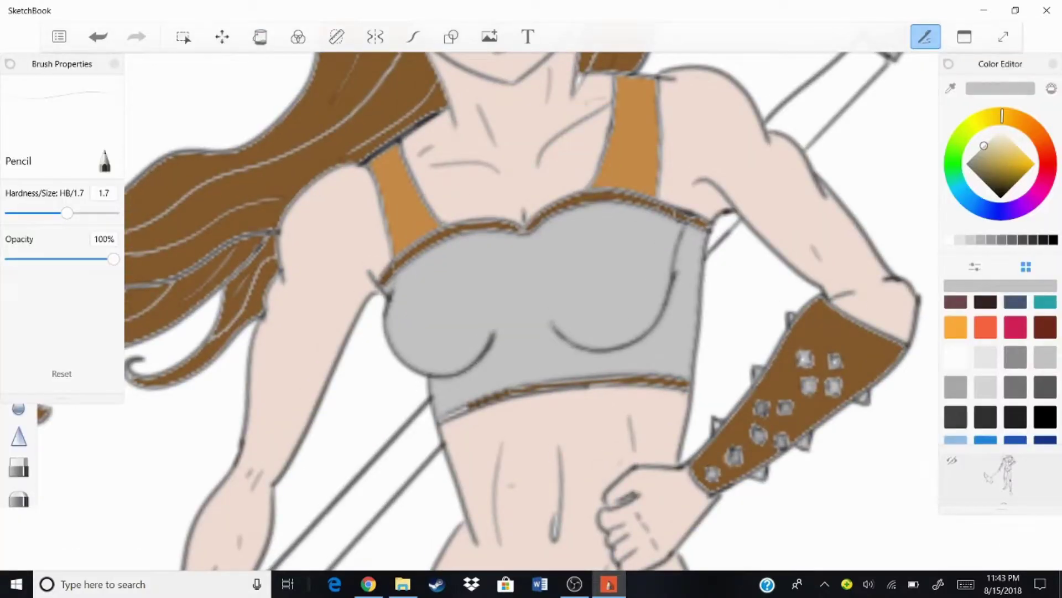
Touch up the unfilled gaps along the crop top's edges with a light grey Pencil.
scroll(531, 310, "up", 10)
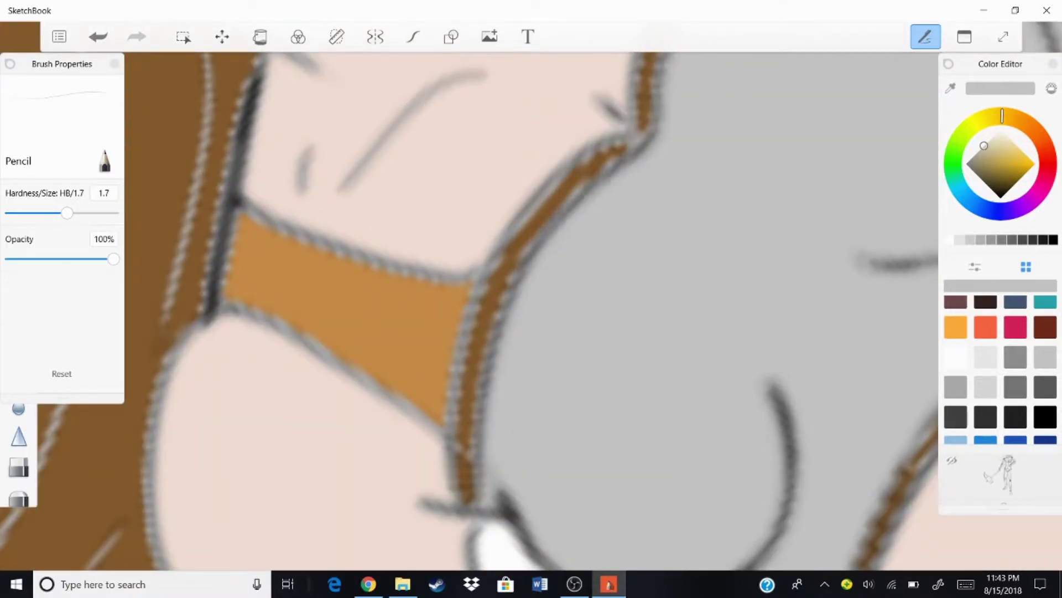
scroll(423, 307, "down", 3)
scroll(423, 307, "down", 5)
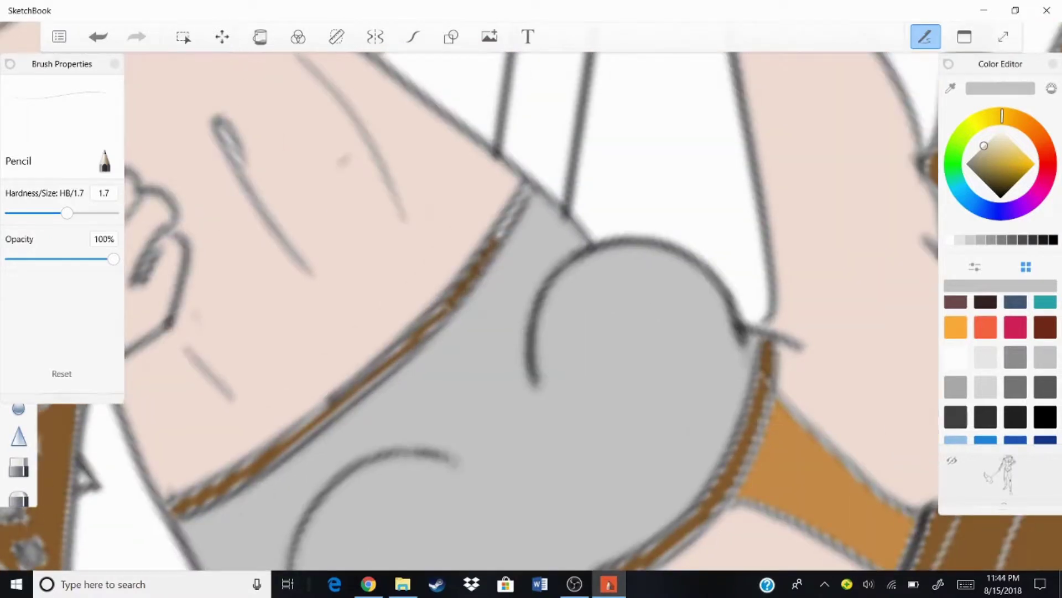
scroll(422, 304, "down", 5)
Cover the white gaps in the hammer head, its spike and blade, and the shaft's pointed end with light grey.
scroll(422, 304, "up", 5)
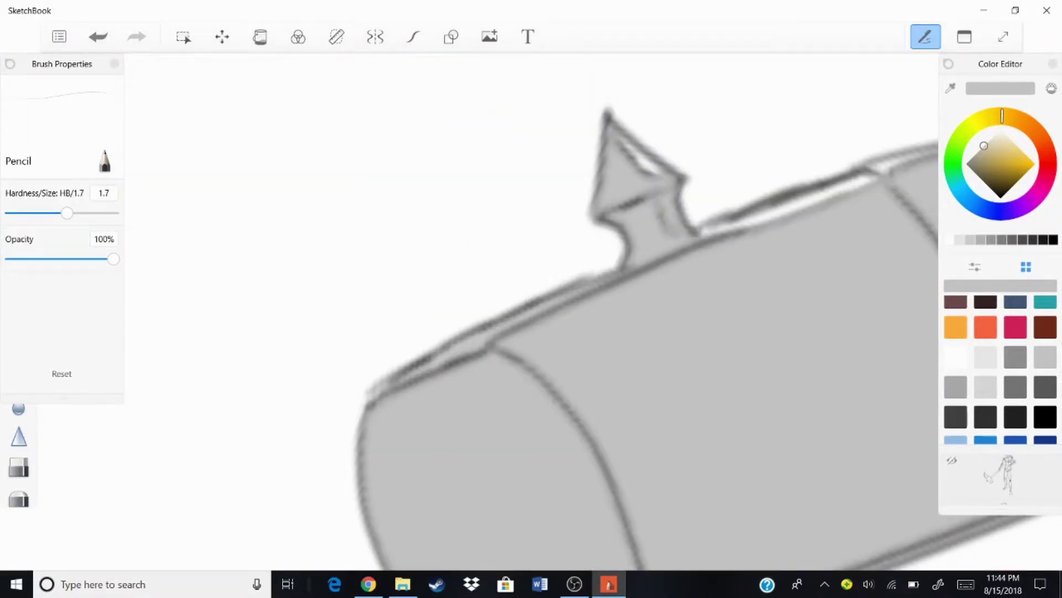
scroll(422, 304, "down", 2)
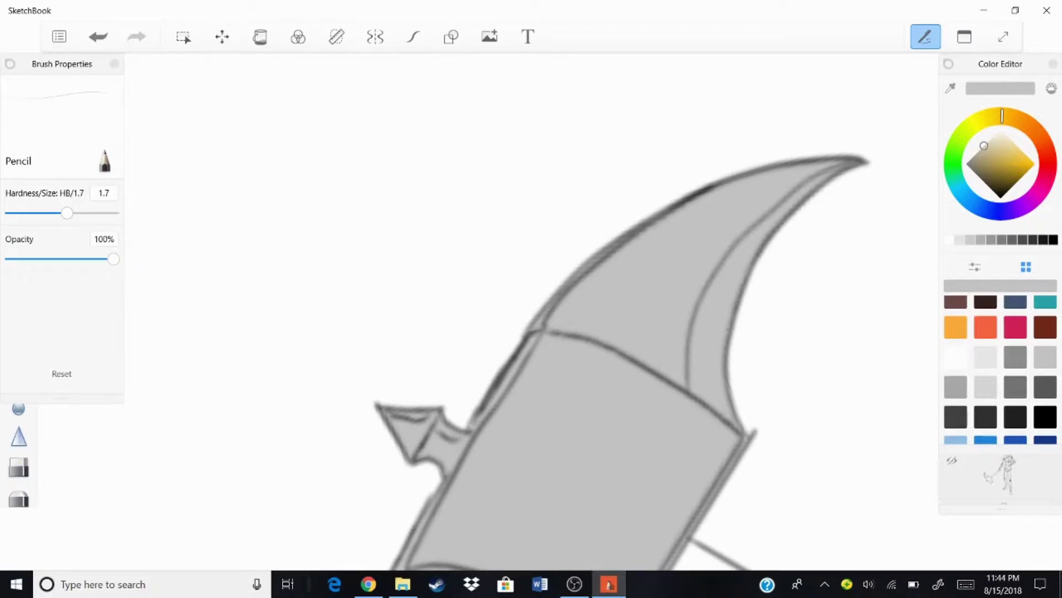
scroll(422, 307, "up", 5)
scroll(423, 308, "down", 3)
scroll(423, 308, "down", 3)
scroll(422, 307, "up", 4)
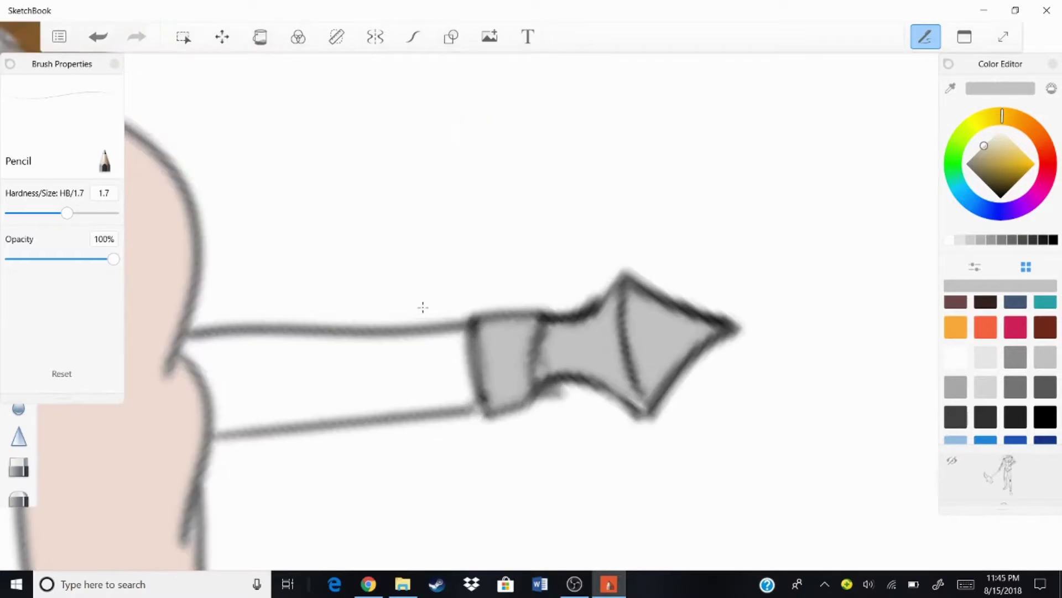
Touch up the unfilled spots on the hammer-holding arm and hand with the pale skin tone.
scroll(422, 307, "down", 4)
scroll(422, 308, "up", 5)
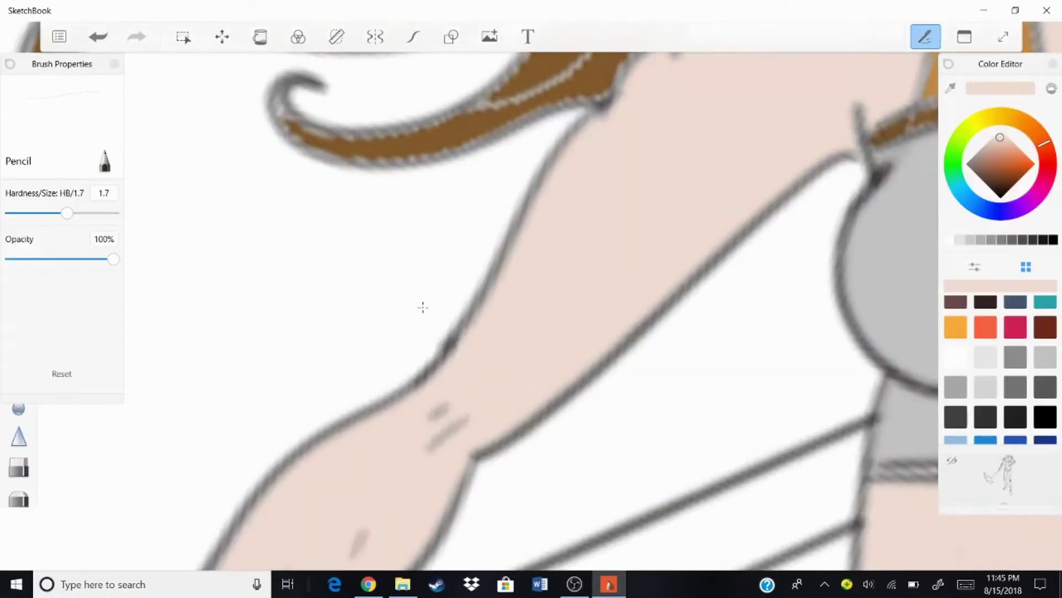
scroll(423, 307, "down", 2)
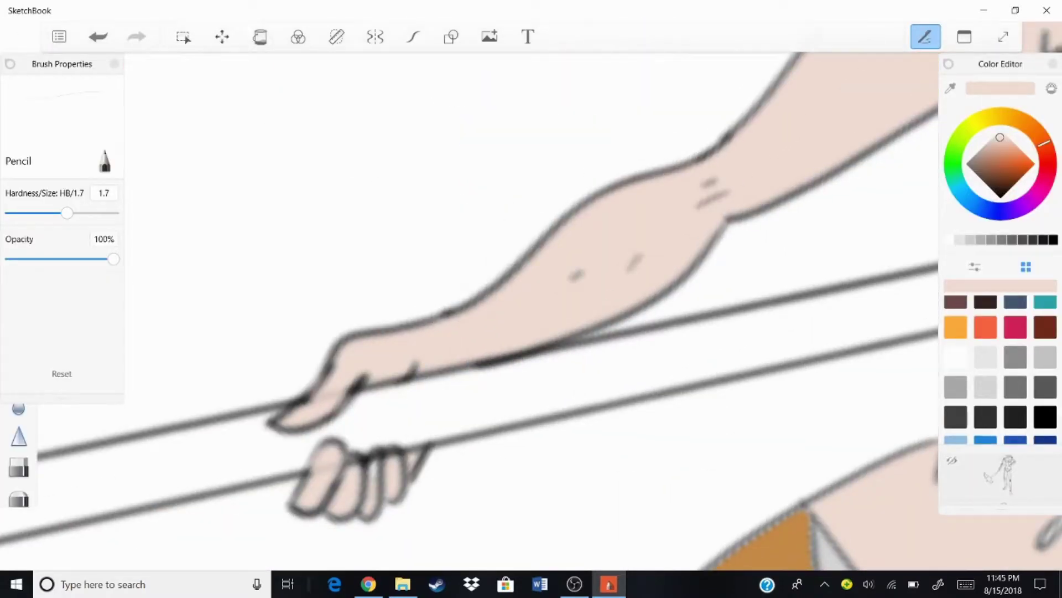
scroll(422, 308, "down", 3)
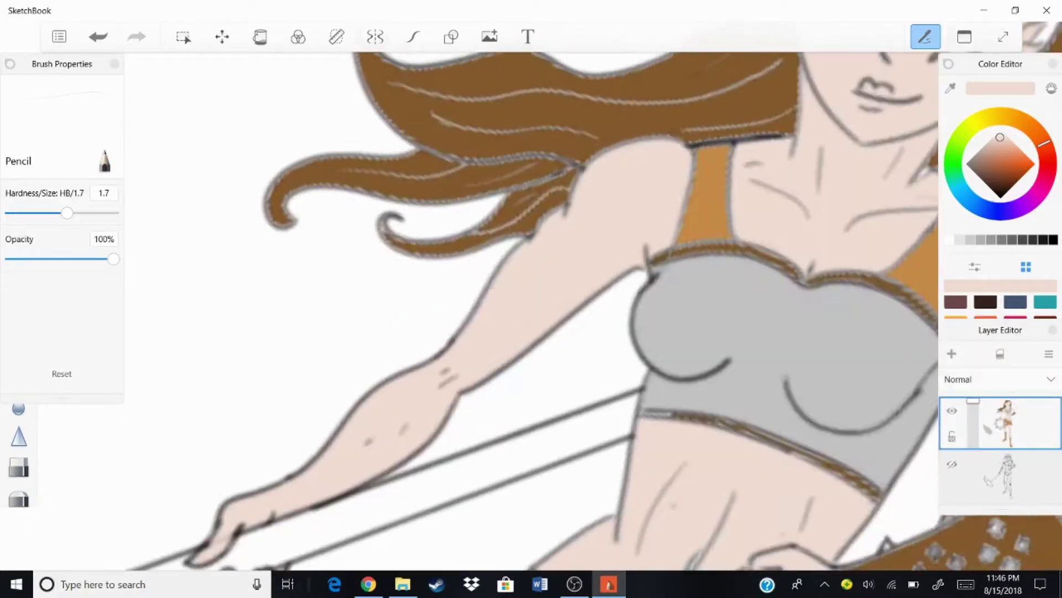
scroll(422, 307, "up", 4)
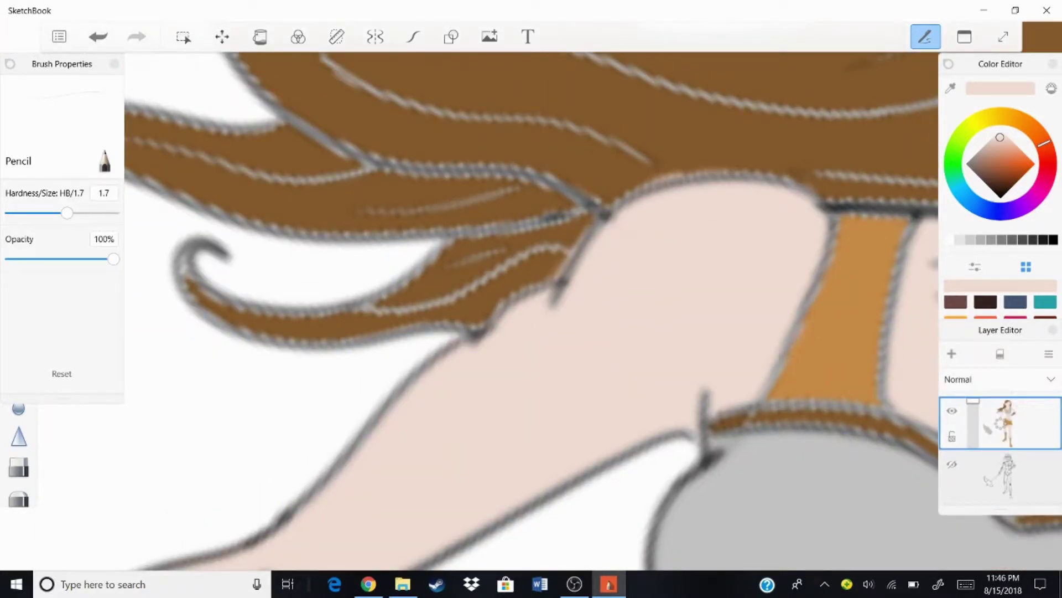
Paint the remaining gaps around the shoulders, neckline, face and ear with the pale skin tone.
scroll(423, 307, "up", 2)
scroll(422, 308, "up", 3)
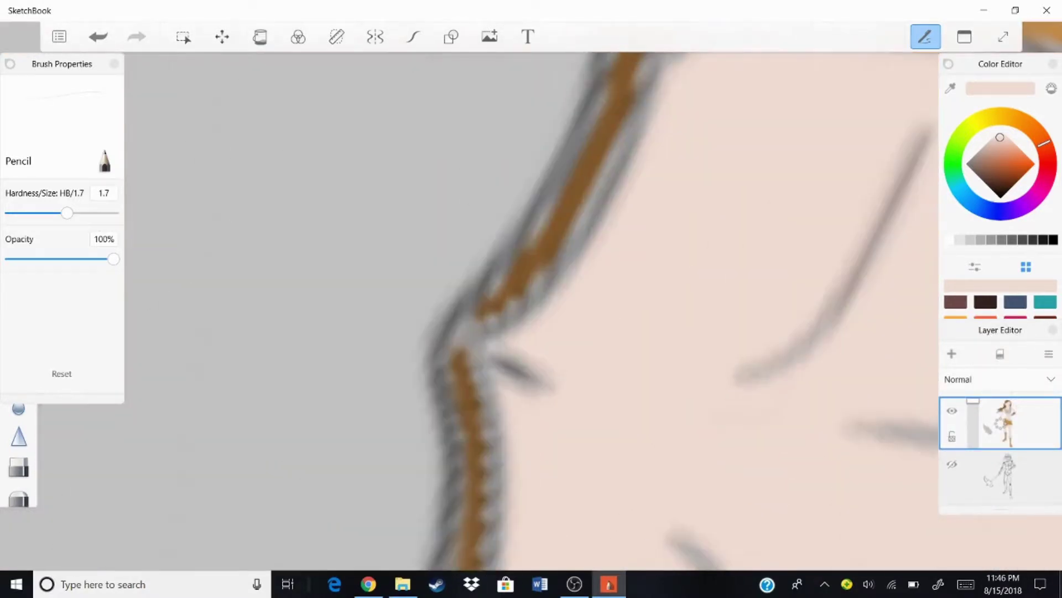
scroll(423, 308, "down", 3)
scroll(423, 308, "up", 2)
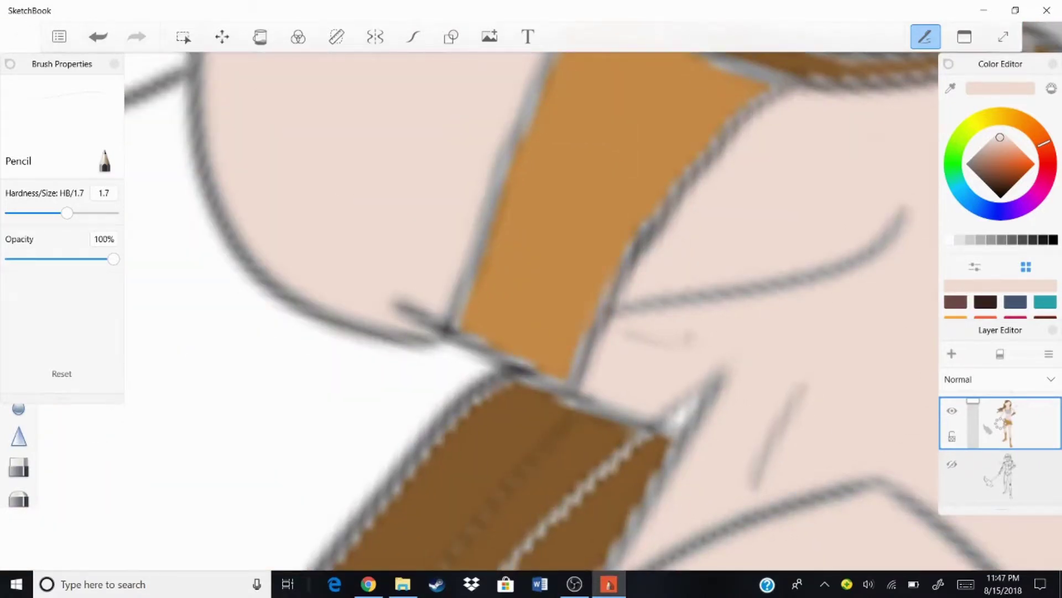
scroll(423, 307, "down", 3)
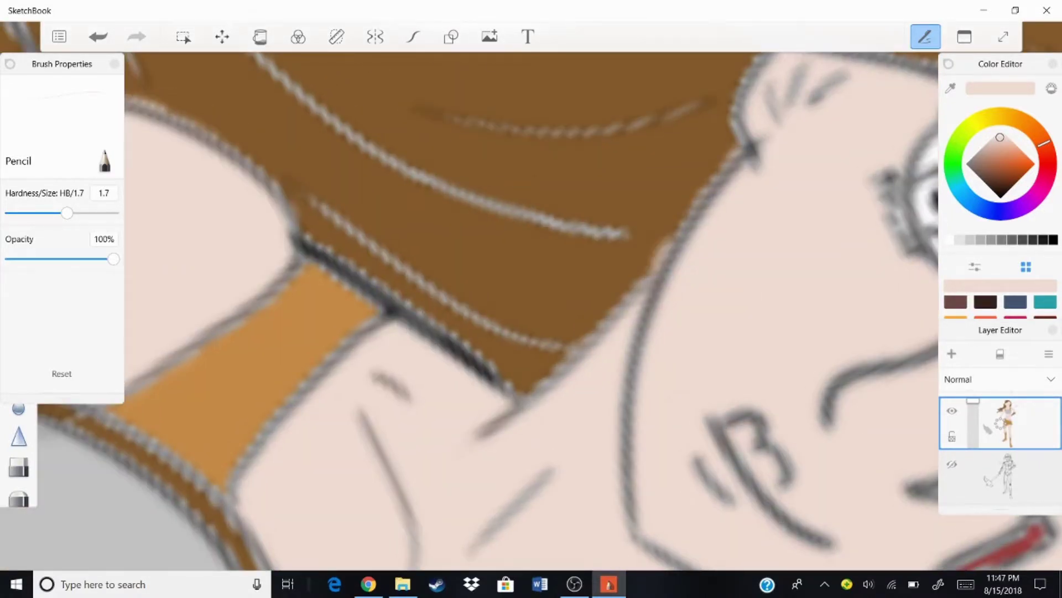
scroll(422, 307, "up", 1)
scroll(423, 307, "down", 5)
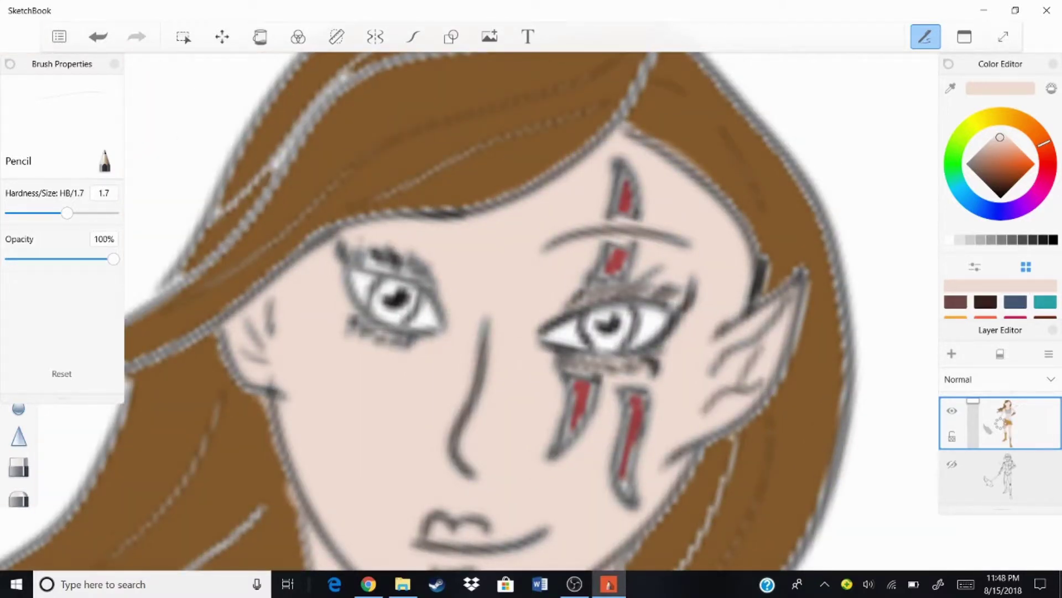
Touch up the skin fill around the midriff and the fist on the hip.
scroll(423, 307, "down", 5)
scroll(423, 307, "up", 5)
scroll(423, 307, "down", 5)
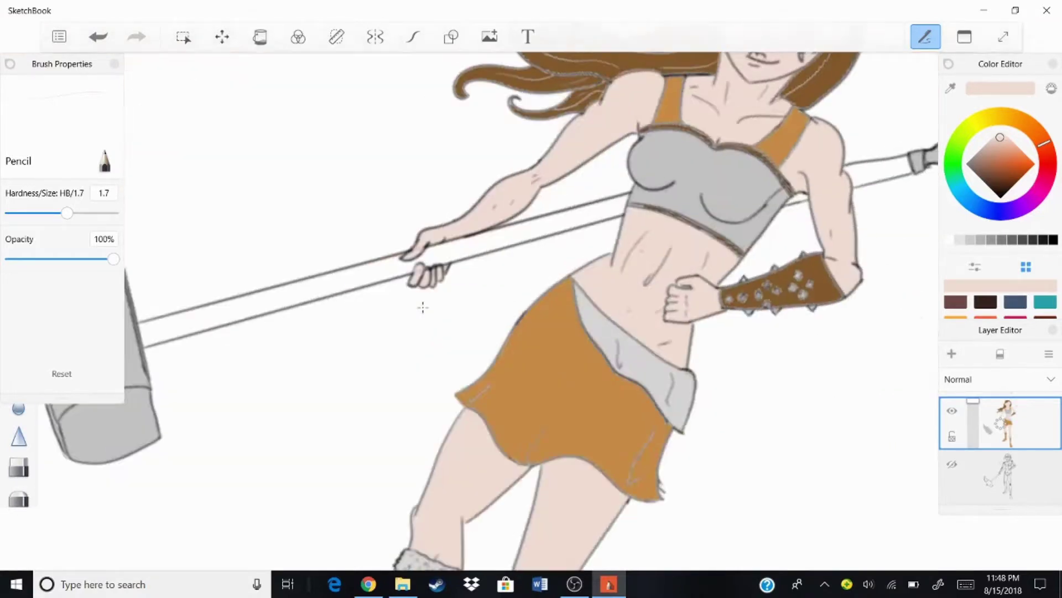
scroll(423, 307, "up", 5)
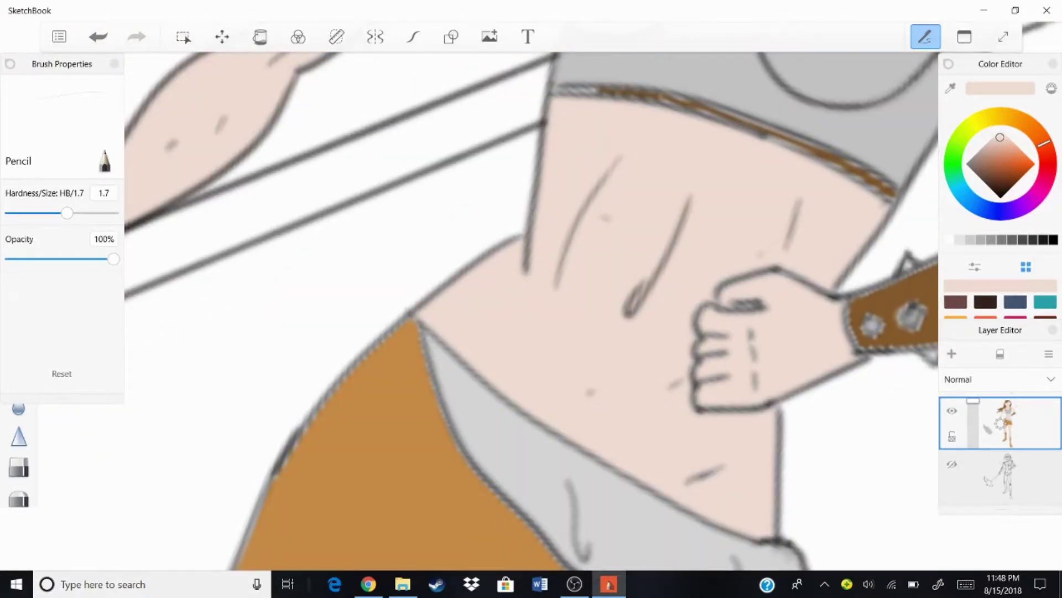
Clean up the pale skin fill on both legs between the skirt and the fur boot cuffs.
scroll(423, 308, "down", 5)
scroll(423, 307, "up", 5)
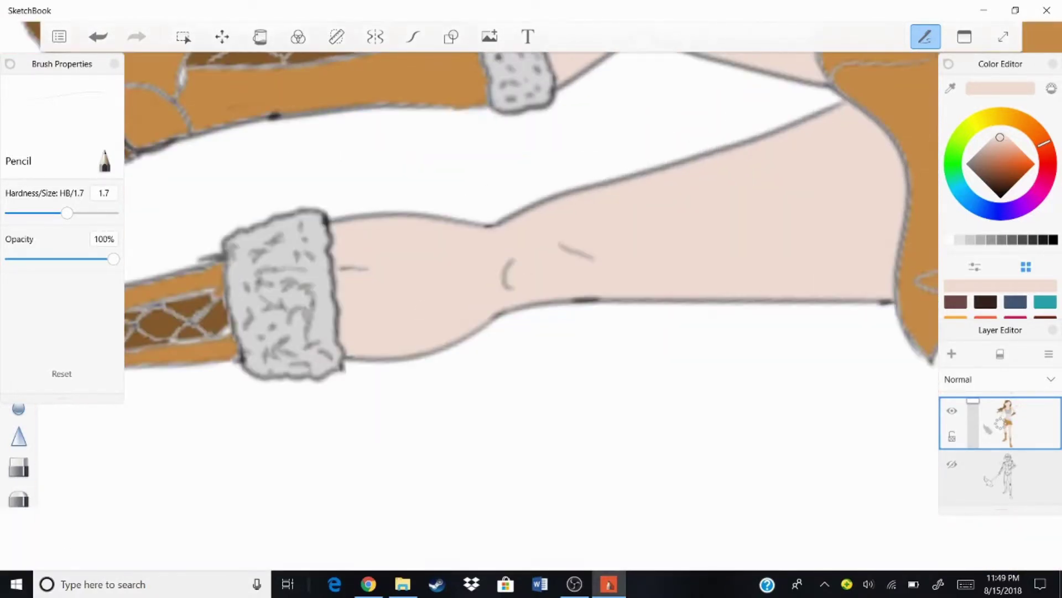
scroll(423, 307, "down", 5)
scroll(423, 307, "up", 2)
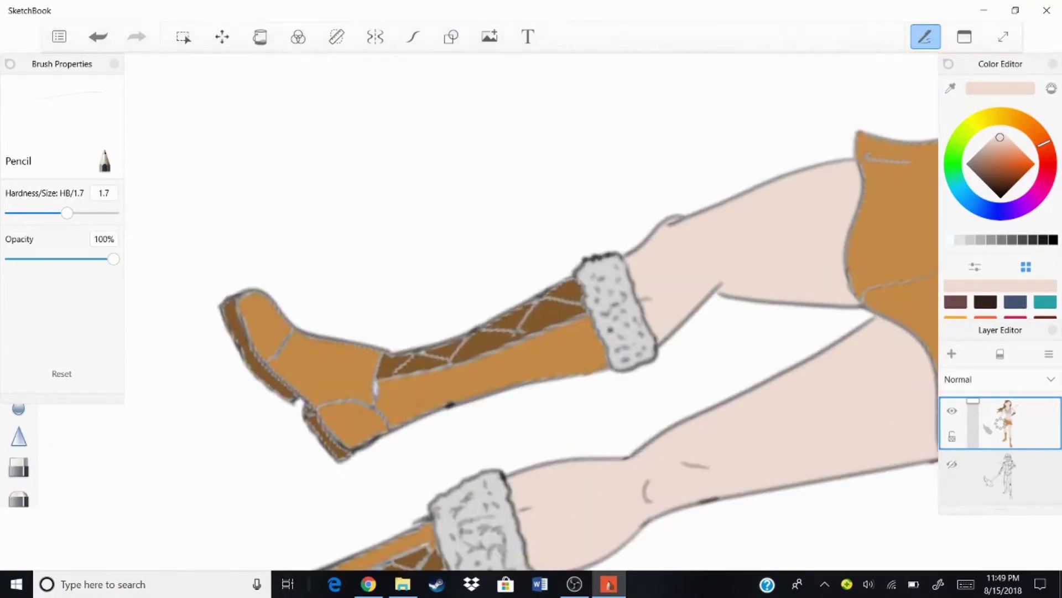
scroll(423, 307, "down", 3)
Sample the skin colour, darken it slightly, and shade the face's edges, nose and neck below the jaw.
scroll(423, 307, "up", 5)
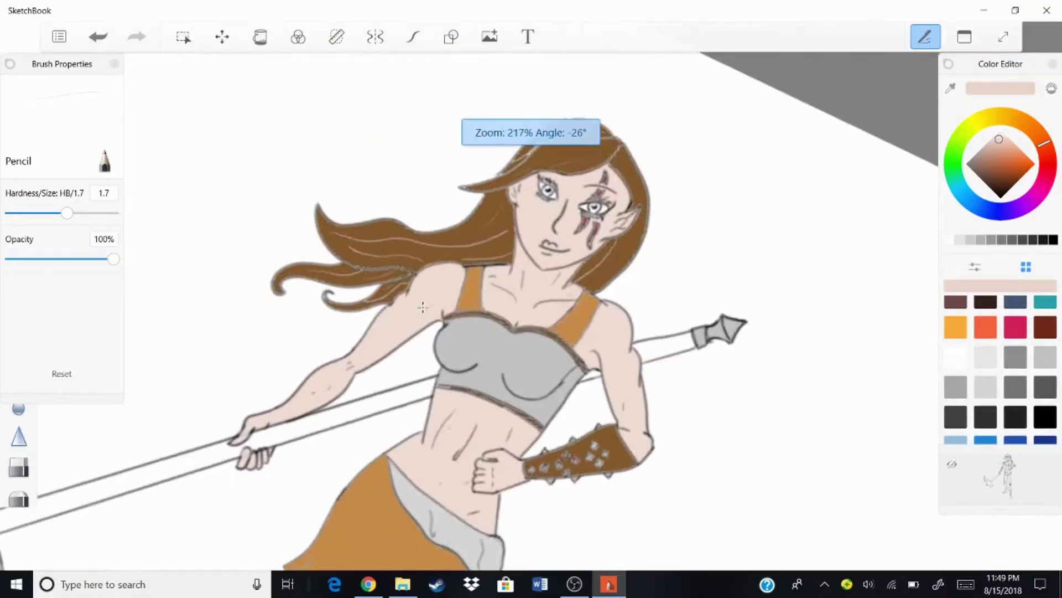
left_click(422, 307, "alt")
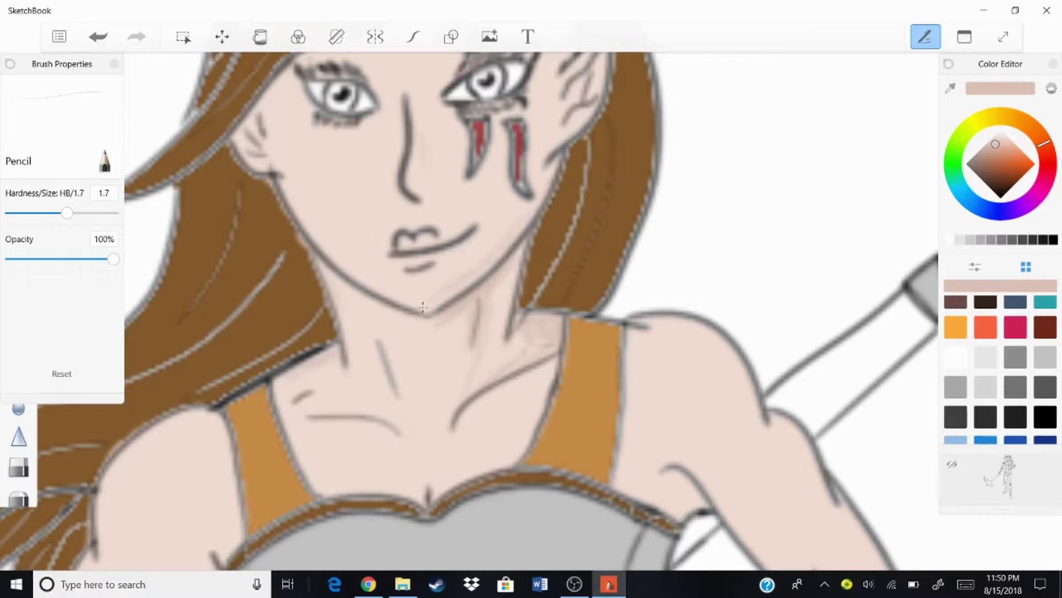
scroll(422, 307, "up", 5)
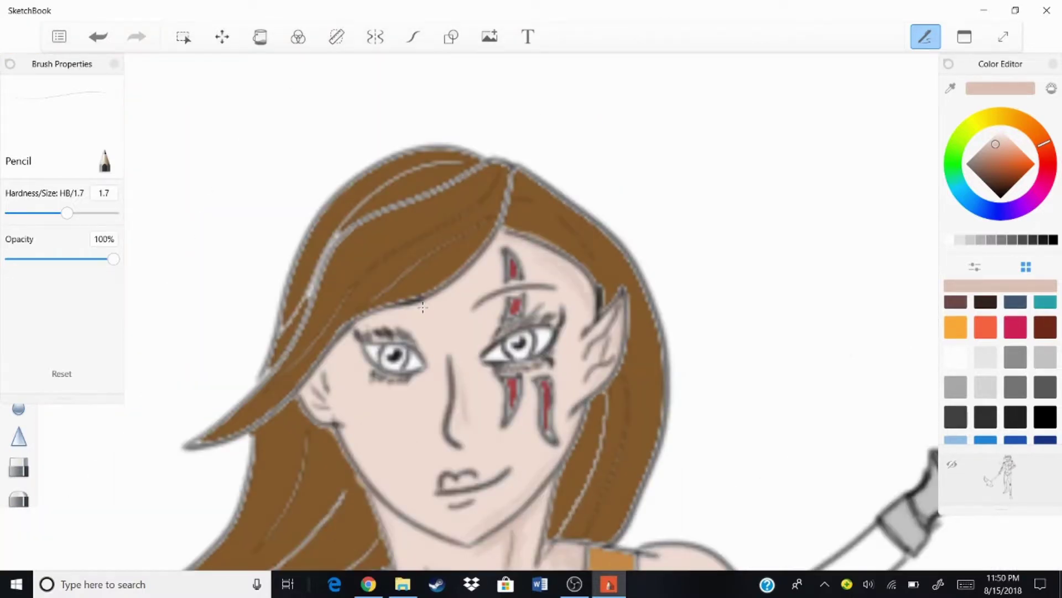
scroll(423, 307, "down", 3)
Shade the shoulder, underarm and upper arm on the bracer side with the darker skin tone.
scroll(423, 307, "up", 5)
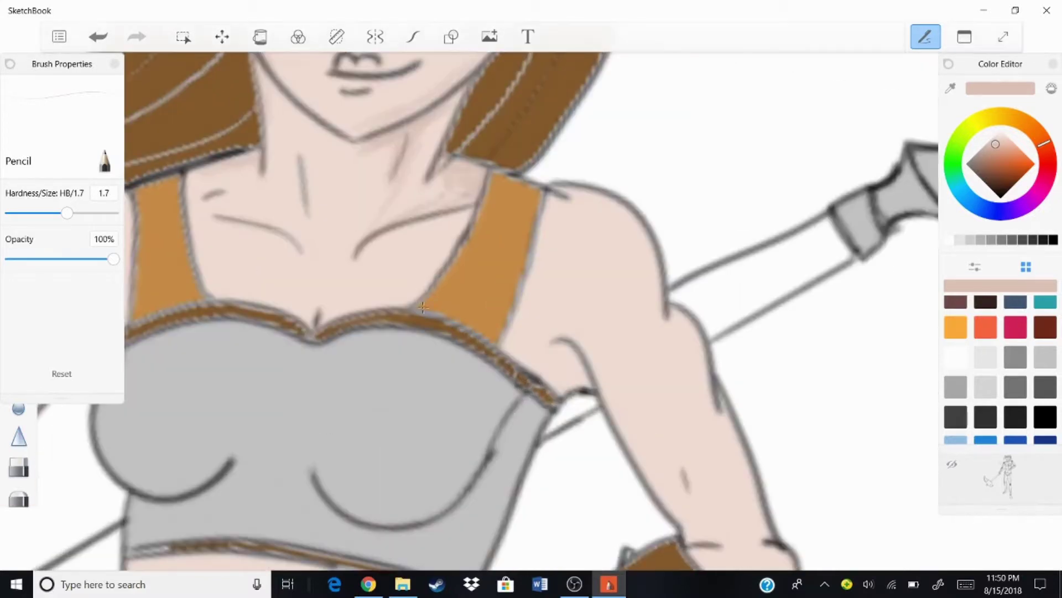
scroll(423, 307, "down", 3)
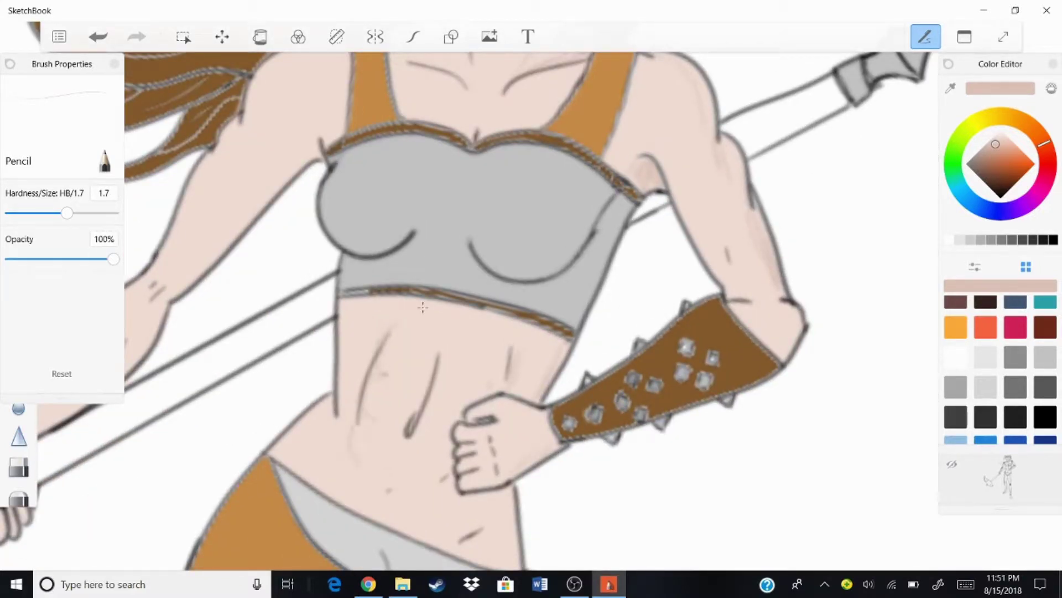
scroll(423, 307, "down", 3)
scroll(423, 307, "up", 3)
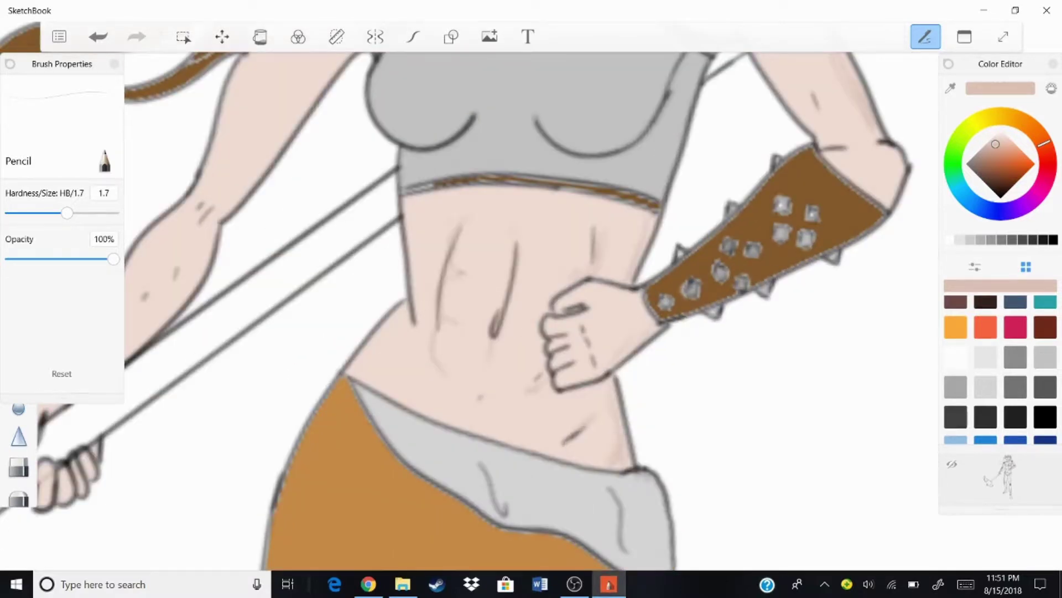
Add darker skin shading to the abdomen and the underside of the hammer-holding forearm.
scroll(423, 307, "down", 3)
scroll(422, 307, "up", 3)
scroll(423, 307, "down", 2)
scroll(423, 307, "up", 5)
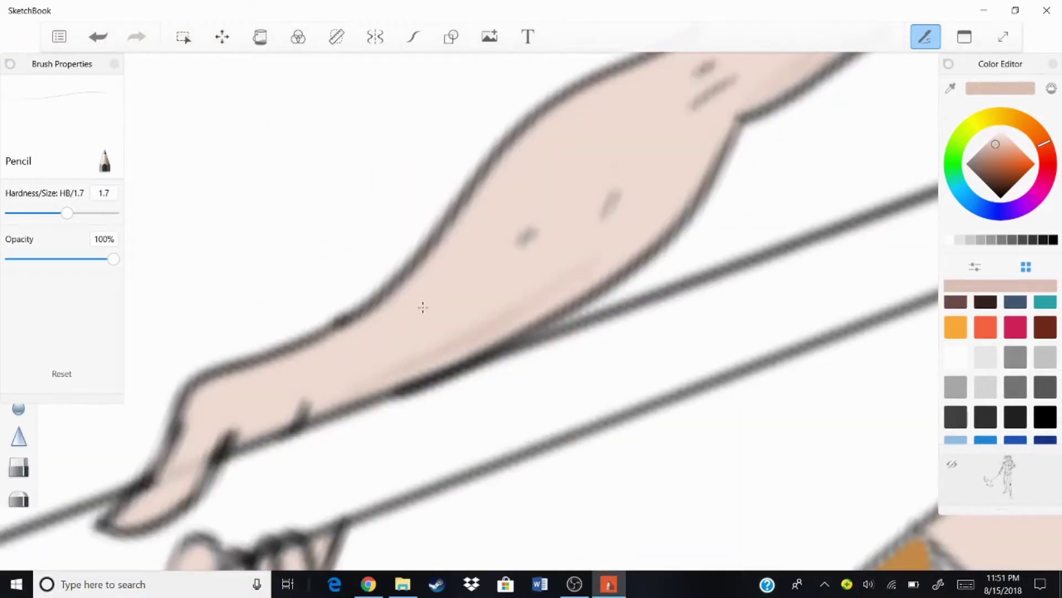
scroll(423, 307, "down", 5)
Open the brush library and choose the Blur brush from the Basic set.
key("ctrl+alt+b")
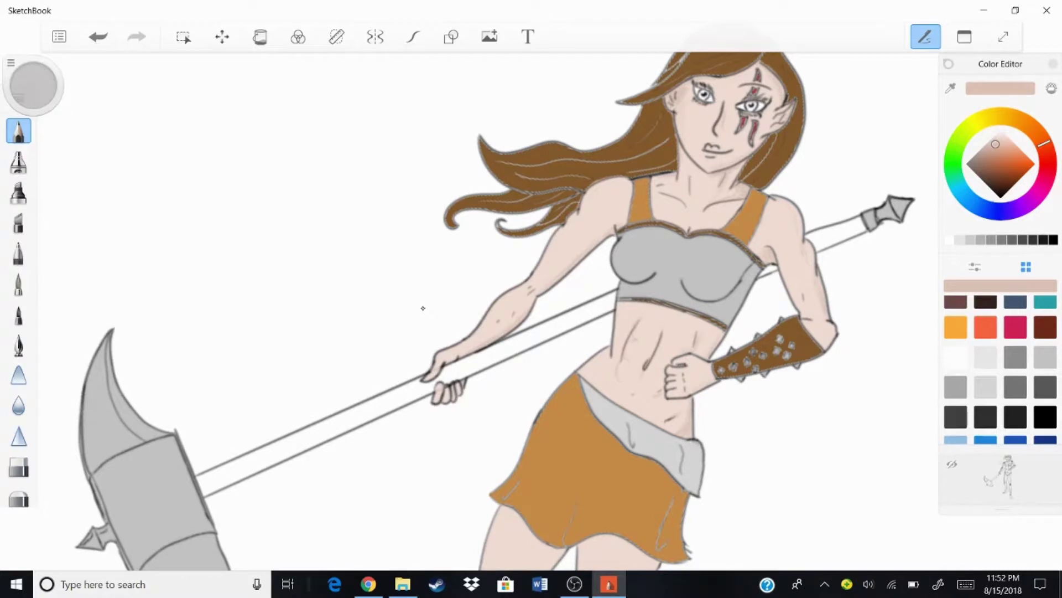
key("ctrl+alt+b")
key("ctrl+alt+b")
key("ctrl+b")
key("ctrl+alt+b")
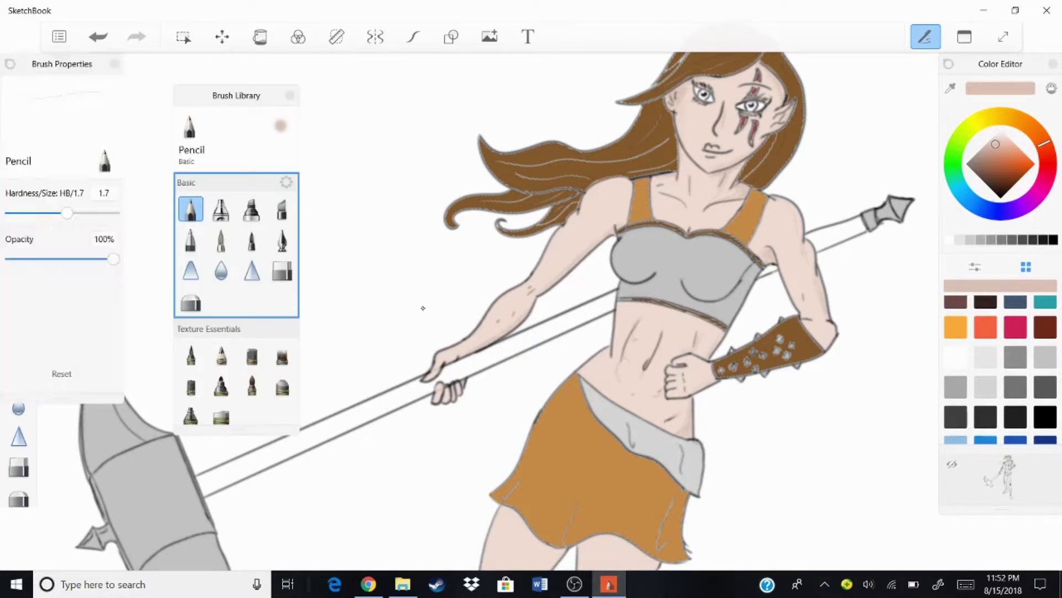
left_click(252, 378)
left_click(191, 408)
left_click(221, 346)
left_click(252, 262)
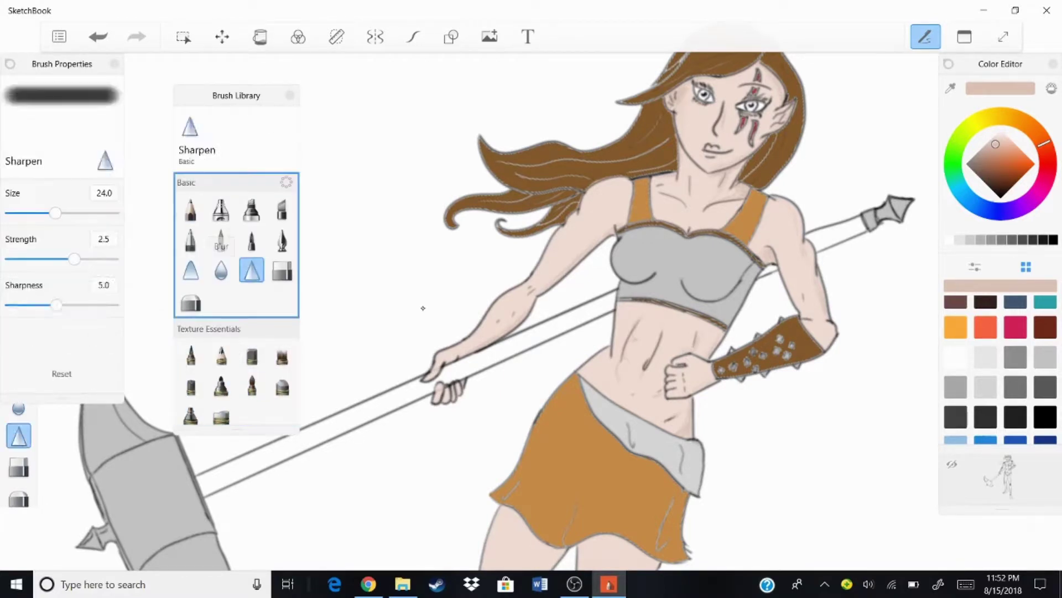
left_click(221, 270)
Lower the Blur strength to 2.2 and soften the skin shading on the midriff.
scroll(423, 307, "up", 5)
left_click_drag(422, 307, 229, 197)
left_click_drag(75, 258, 11, 258)
left_click_drag(354, 332, 409, 387)
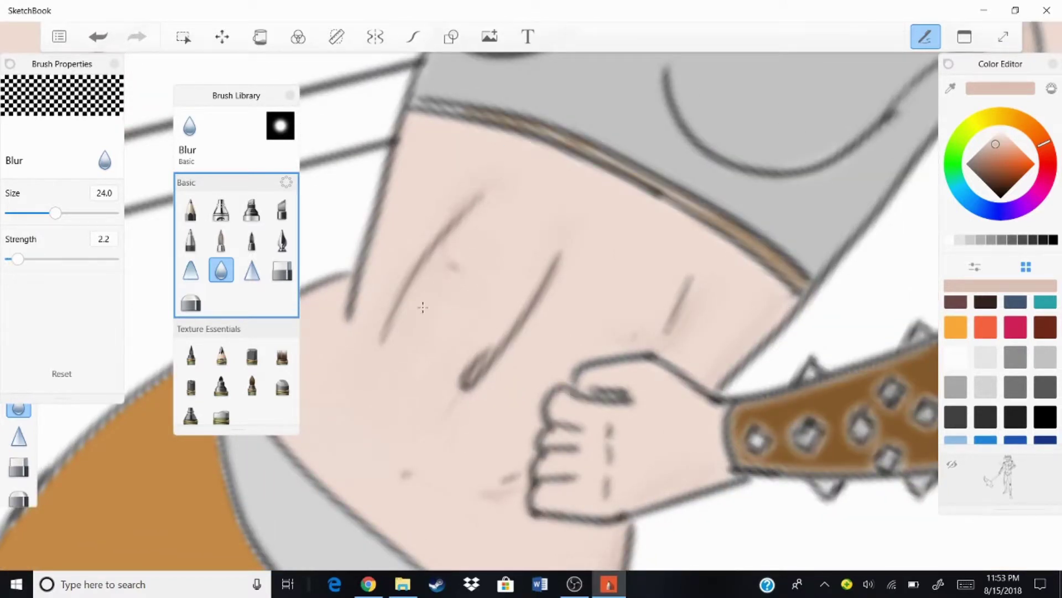
Set Blur to strength 1.8 and size 2.0, undoing and redoing the last blur stroke on the face.
left_click_drag(17, 259, 15, 258)
scroll(423, 307, "down", 5)
scroll(423, 307, "up", 5)
key("ctrl+z")
left_click_drag(56, 212, 11, 213)
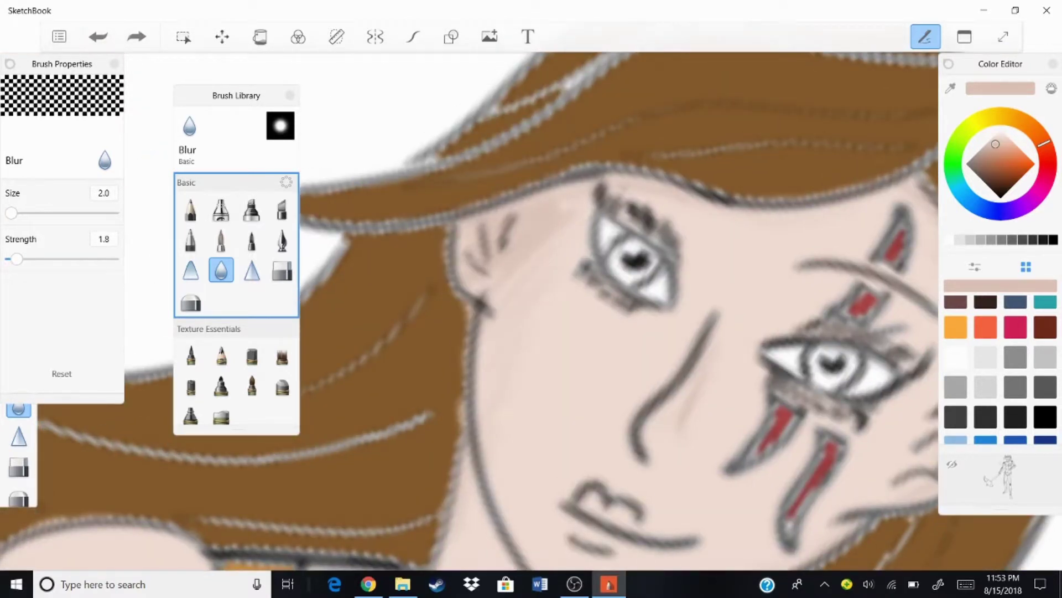
key("ctrl+y")
scroll(528, 311, "down", 4)
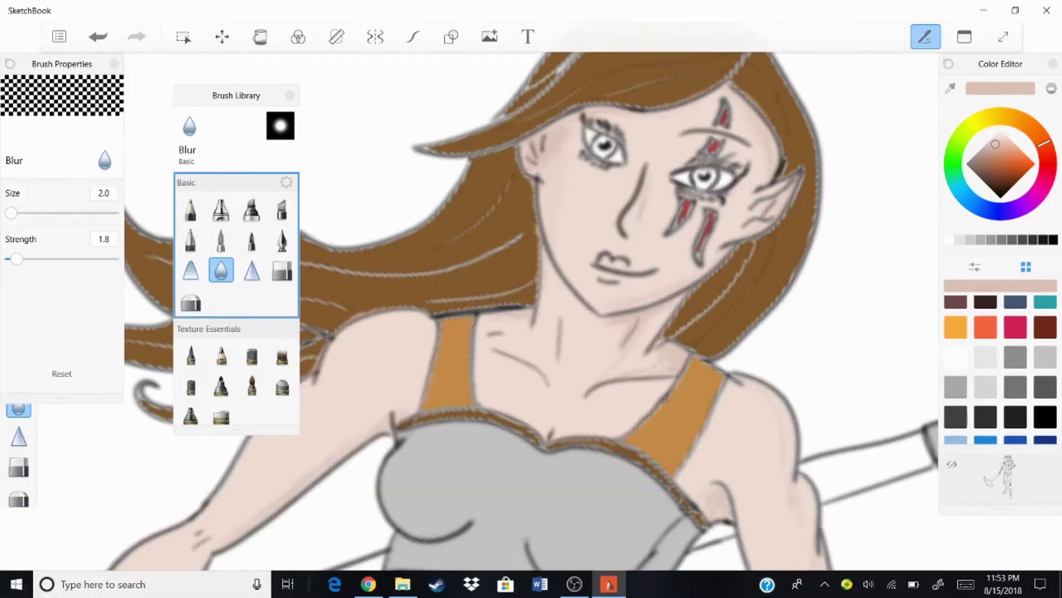
scroll(531, 310, "down", 3)
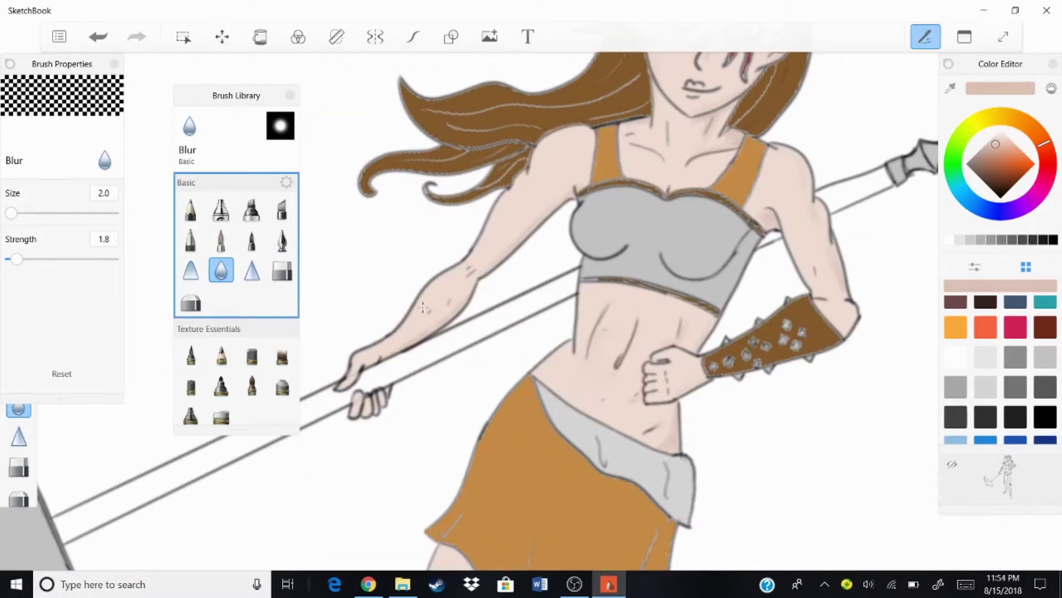
Cover the pale gaps along the hair strand lines beside the face with the brown Pencil at size 1.7.
left_click(221, 357)
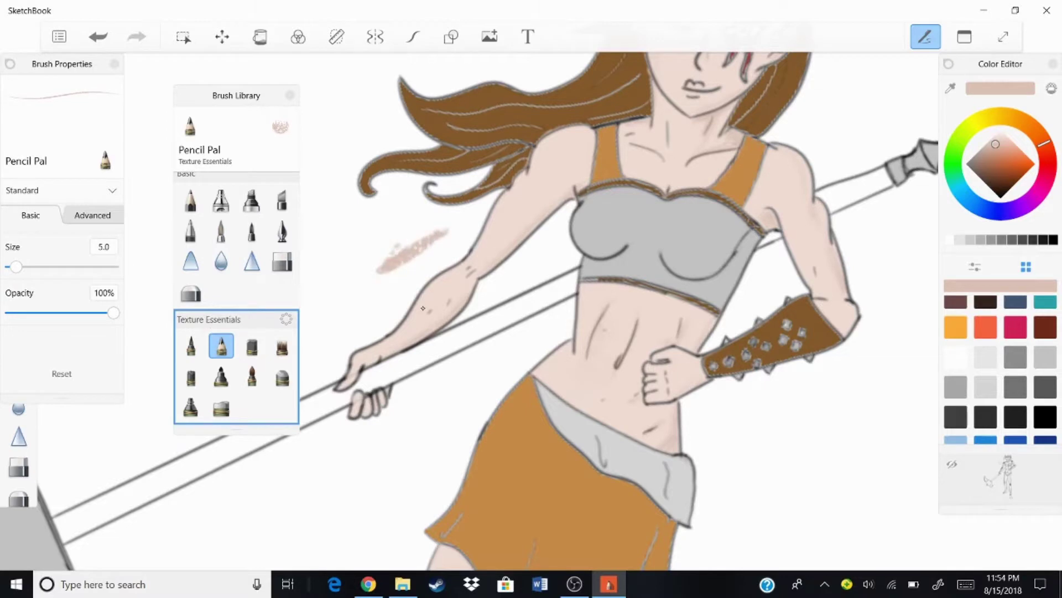
key("ctrl+z")
scroll(552, 78, "up", 5)
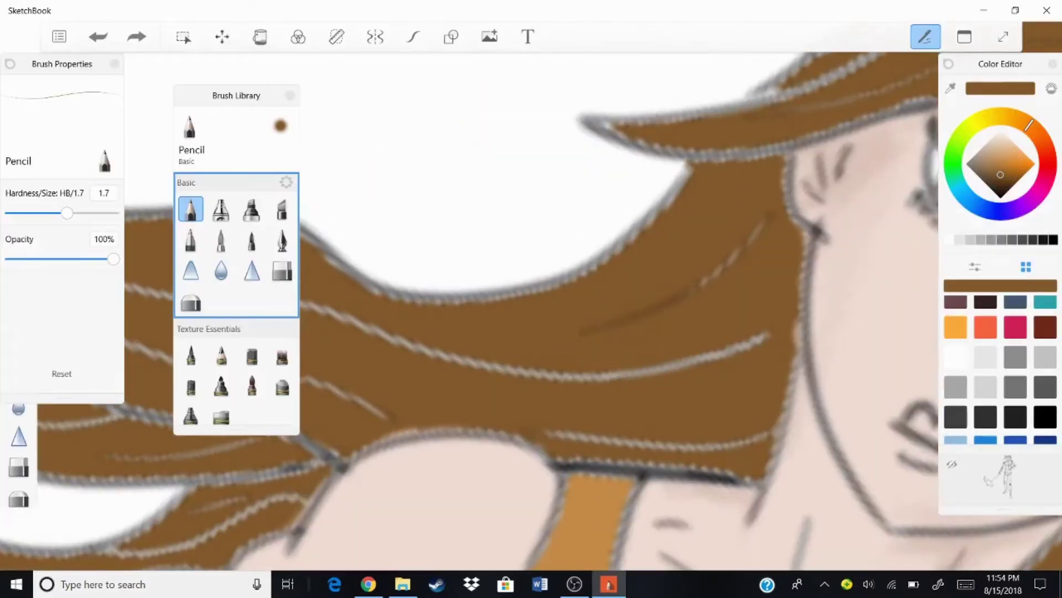
mouse_move(805, 211)
left_mouse_down()
mouse_move(777, 432)
mouse_move(559, 468)
left_mouse_up()
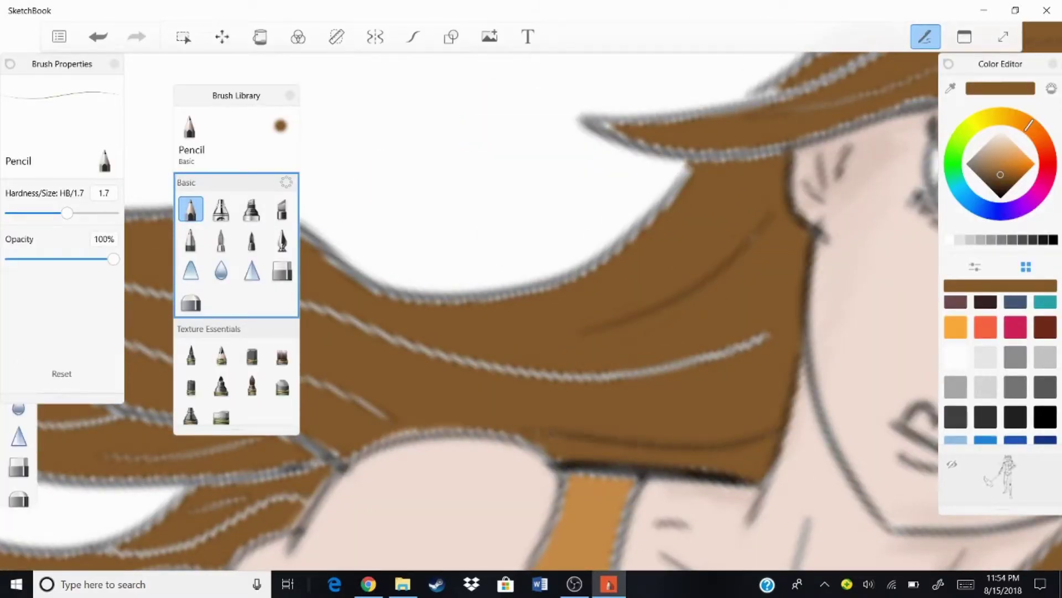
left_click_drag(722, 368, 438, 360)
mouse_move(785, 145)
left_mouse_down()
mouse_move(710, 163)
mouse_move(554, 288)
left_mouse_up()
Cover the pale fringes on the windblown hair ends and the crown's strand lines with the brown Pencil at size 2.5.
scroll(531, 310, "down", 5)
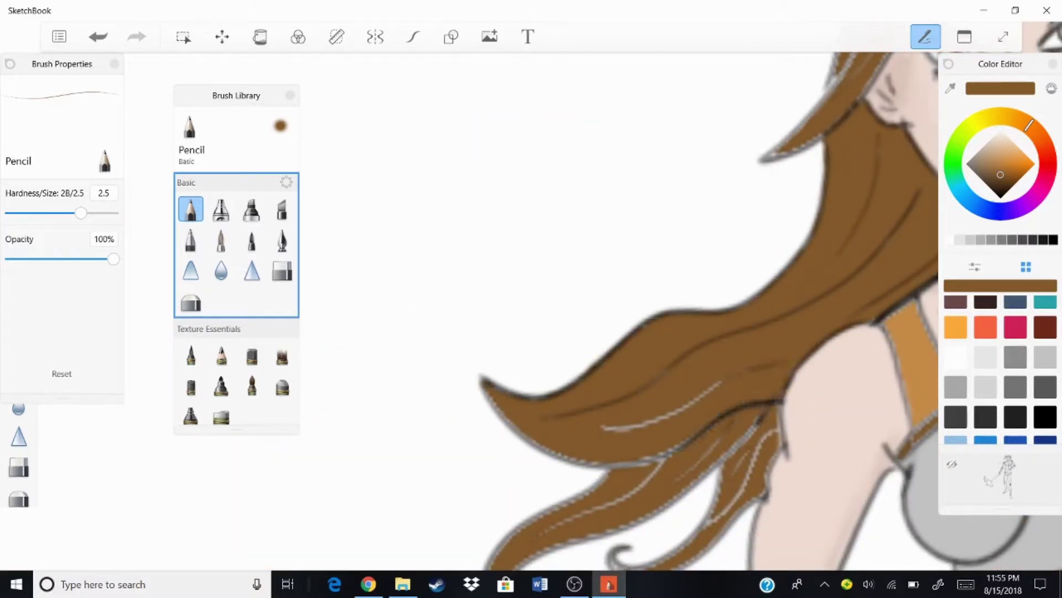
scroll(531, 310, "up", 5)
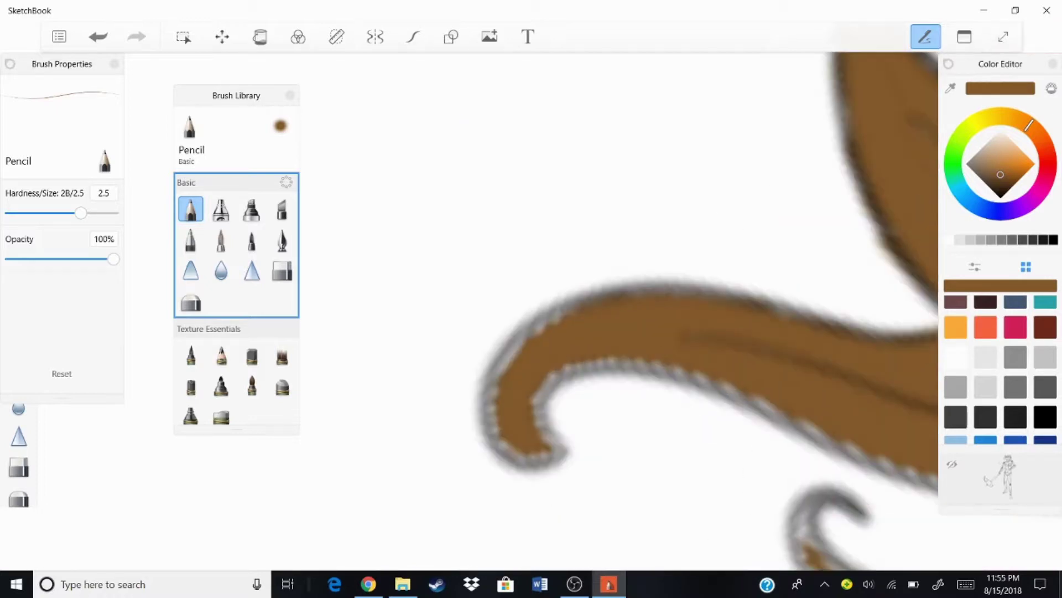
scroll(422, 304, "up", 3)
scroll(531, 310, "right", 4)
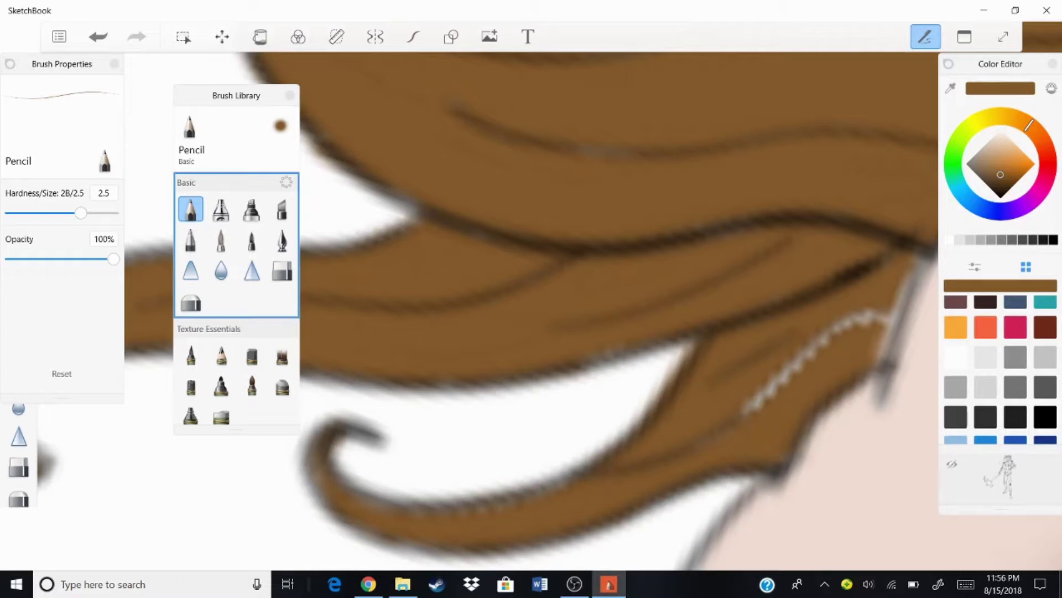
scroll(423, 307, "down", 5)
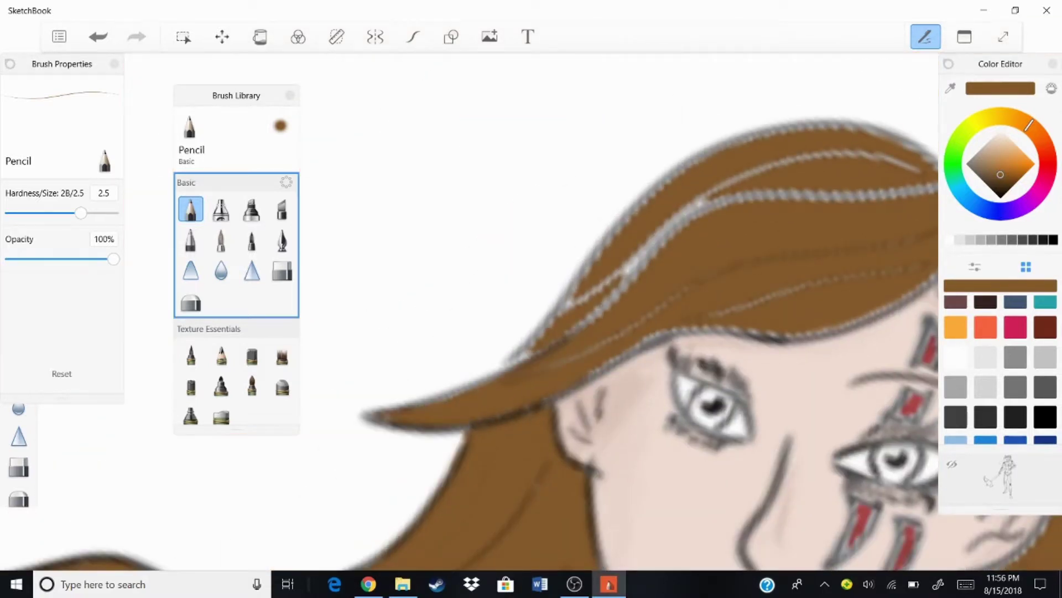
scroll(423, 307, "down", 3)
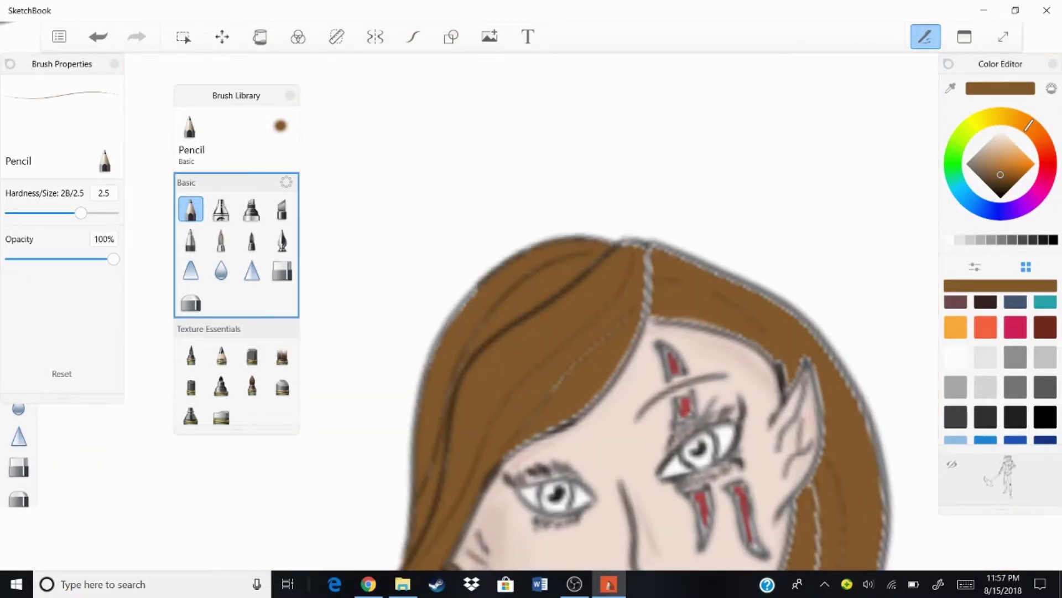
Colour the eyelashes and the eyebrow crossing the face paint brown with the Pencil, undoing and redoing the last stroke.
scroll(422, 307, "up", 5)
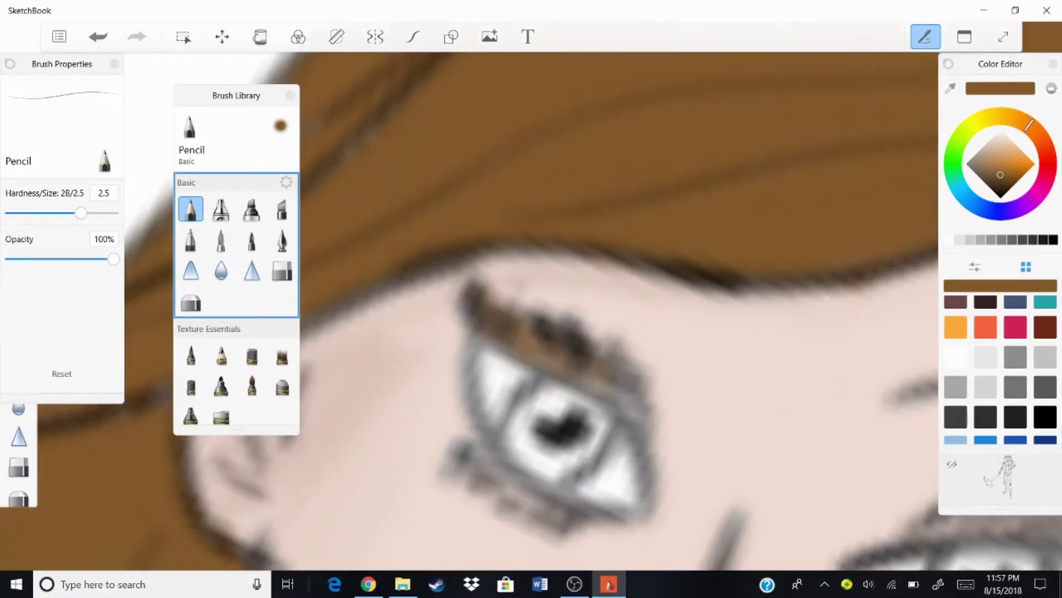
scroll(423, 307, "down", 1)
key("ctrl+z")
key("ctrl+y")
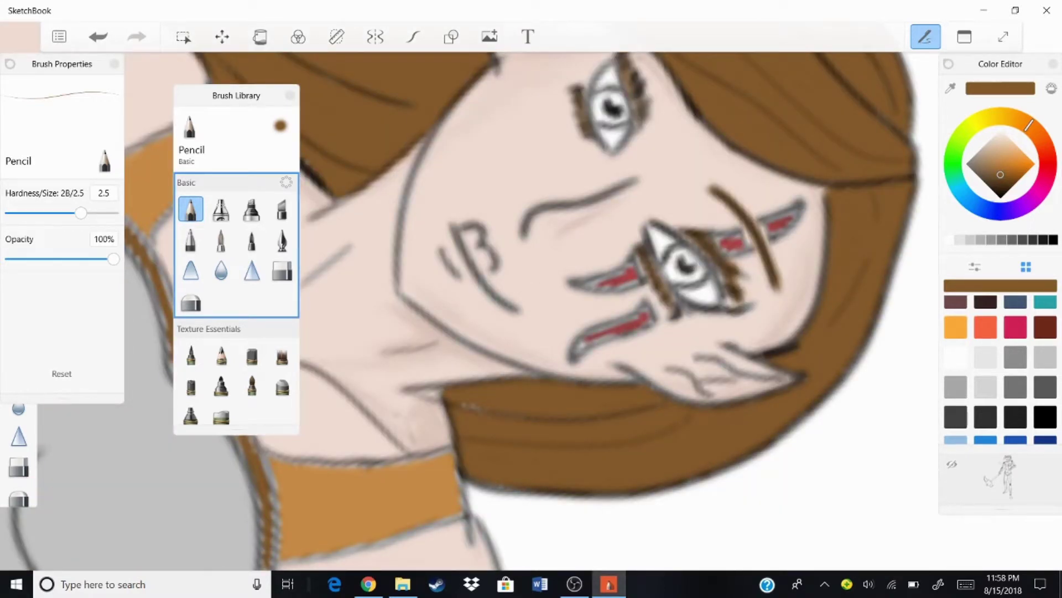
Cover the pale outline gaps along the upper and lower brown trim of the grey bodice.
scroll(422, 304, "up", 10)
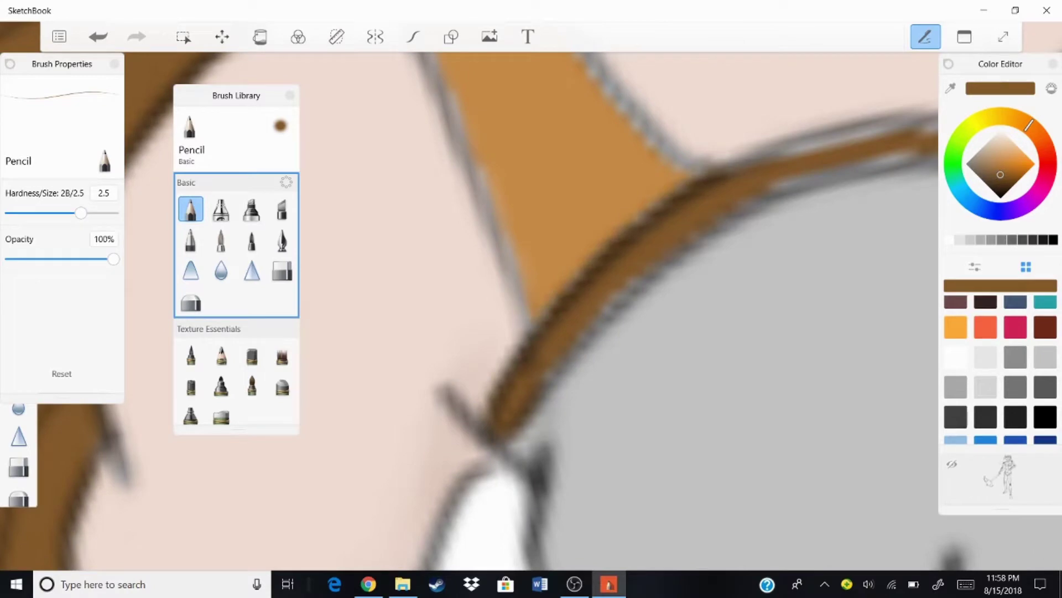
scroll(422, 304, "down", 5)
scroll(422, 304, "up", 3)
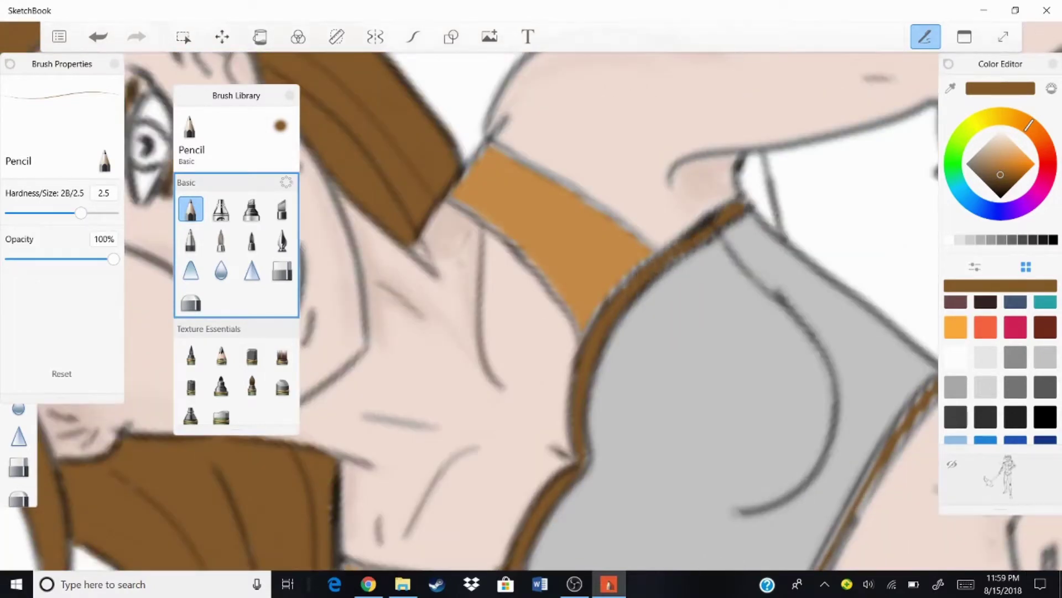
scroll(422, 304, "down", 5)
scroll(422, 304, "up", 4)
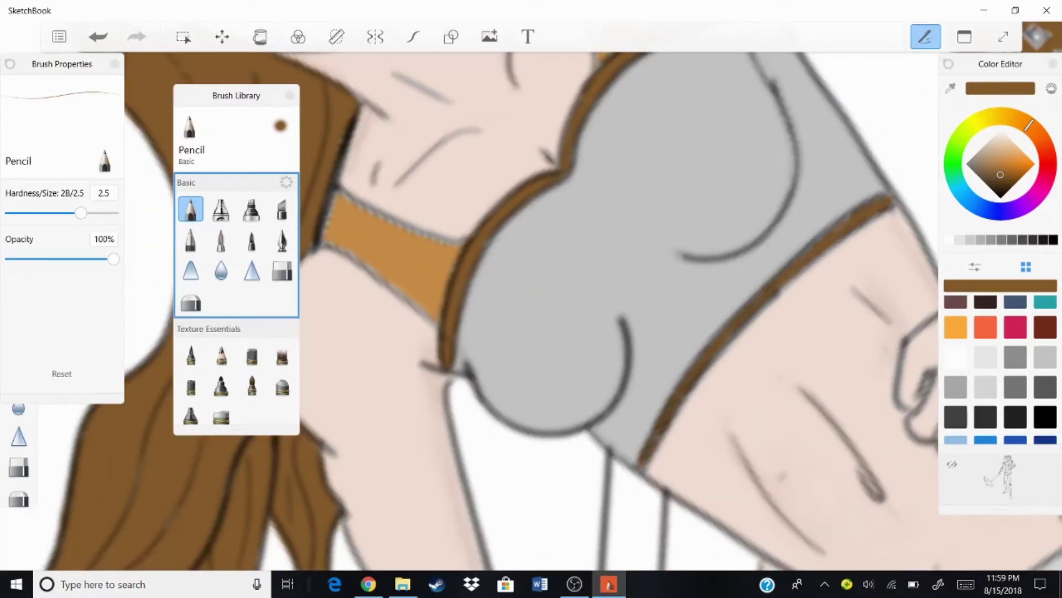
Fill the pale gaps along the bracer's edges and around its metal studs with brown.
scroll(422, 304, "down", 4)
scroll(422, 303, "up", 2)
scroll(423, 304, "up", 2)
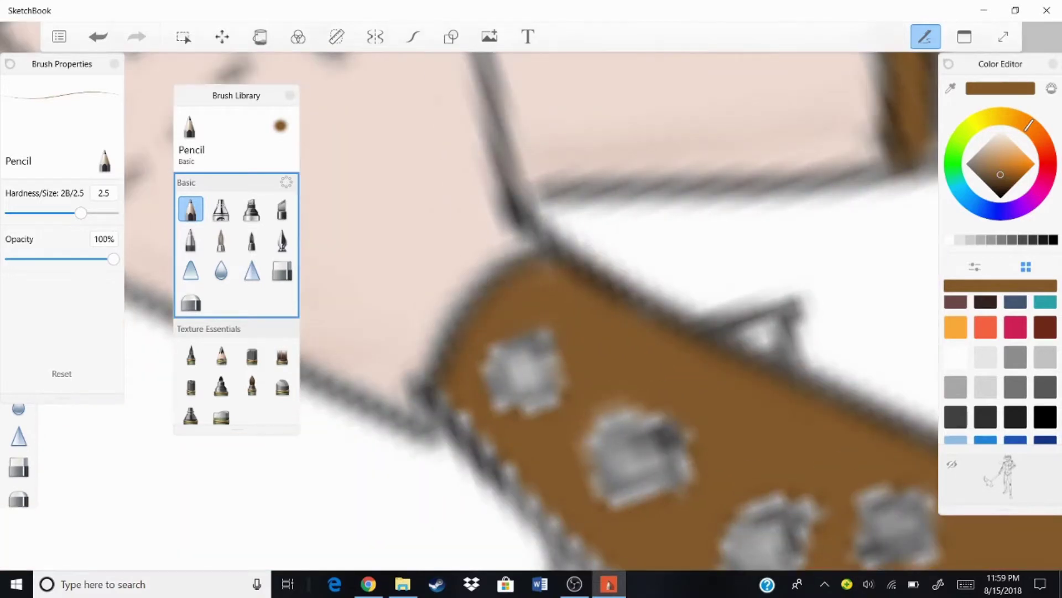
scroll(427, 301, "down", 2)
scroll(426, 301, "up", 2)
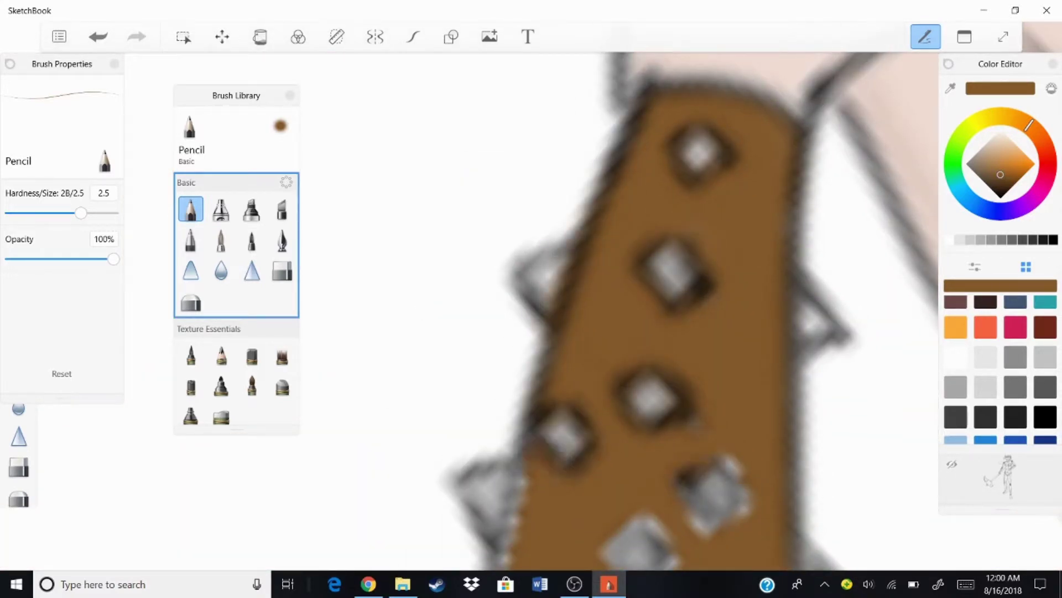
scroll(423, 307, "up", 2)
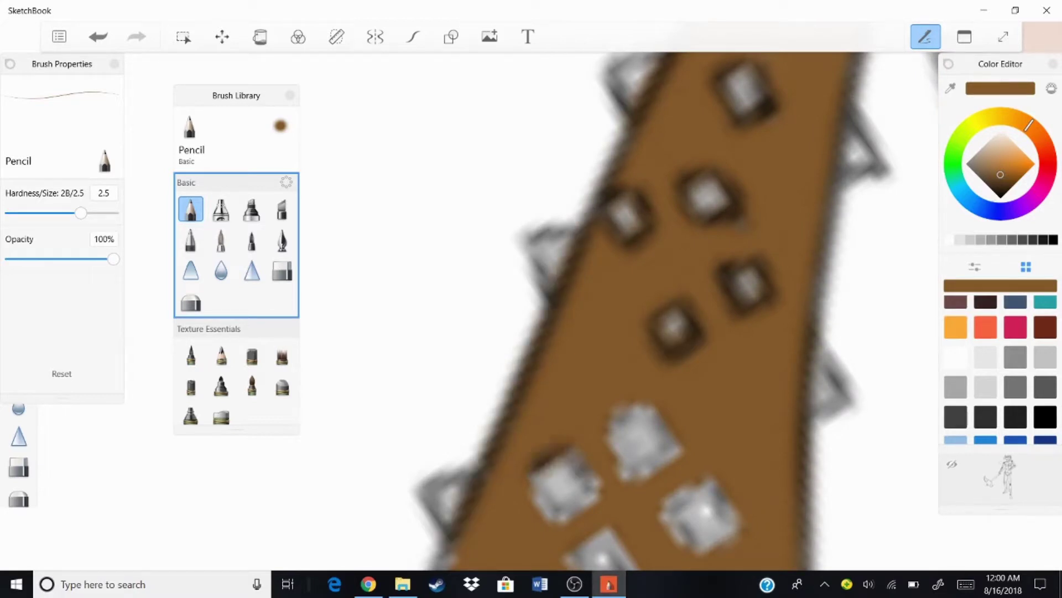
scroll(422, 304, "down", 2)
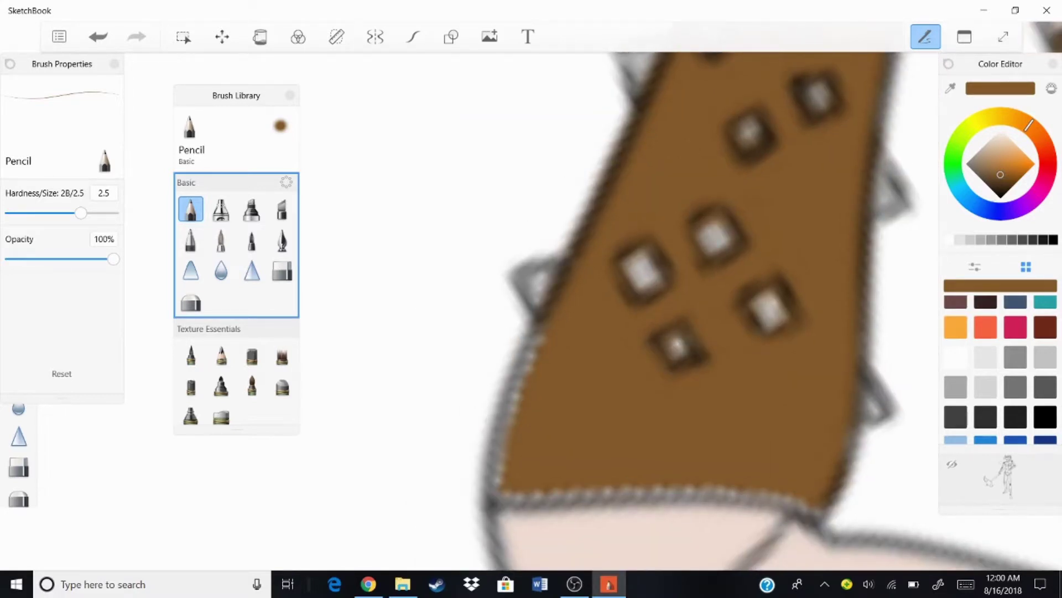
Cover the pale line gaps in the dark lacing panels of both boots with brown.
scroll(422, 306, "down", 5)
scroll(422, 306, "up", 5)
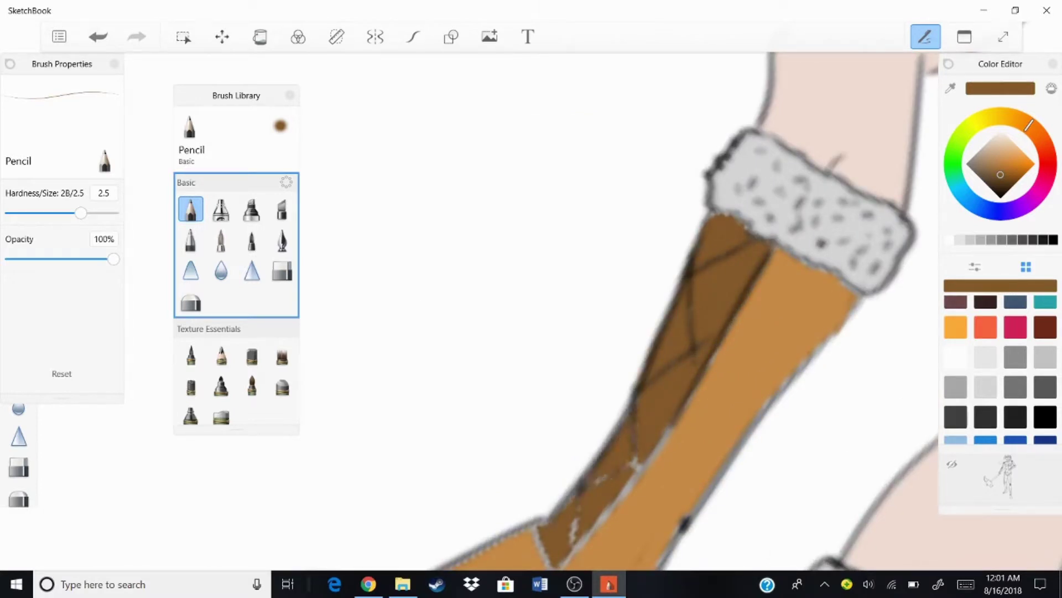
scroll(423, 307, "down", 2)
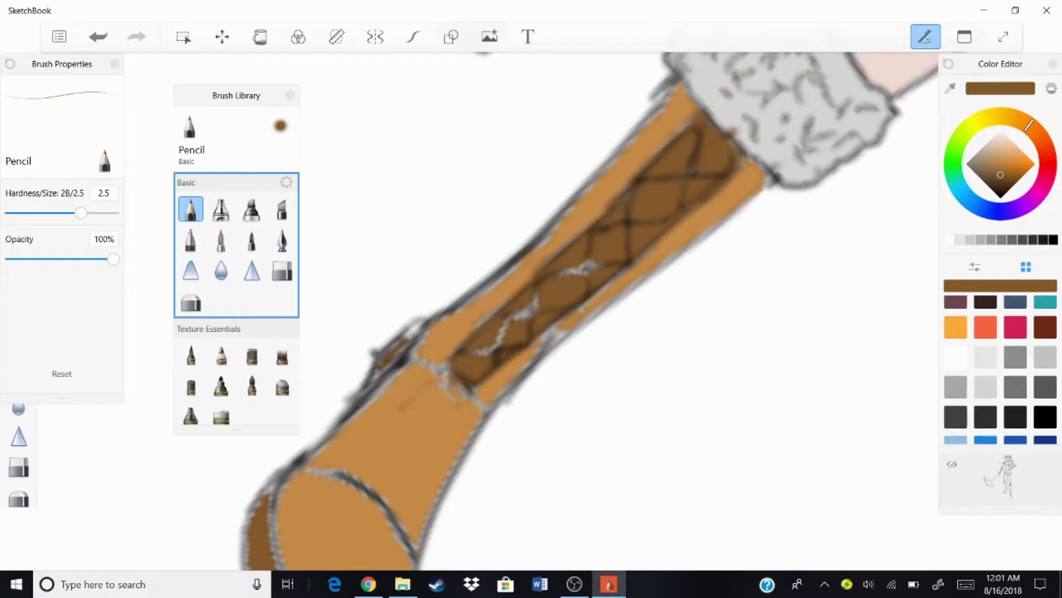
Fill the pale fringes along the dark soles of both boots with brown.
scroll(422, 307, "up", 2)
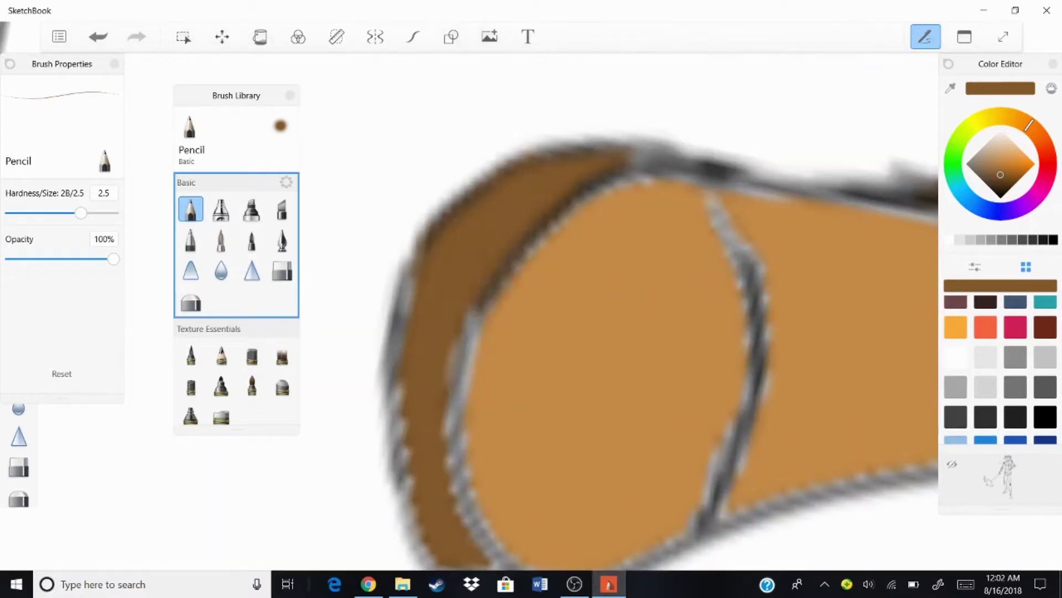
scroll(423, 307, "up", 1)
scroll(423, 308, "down", 3)
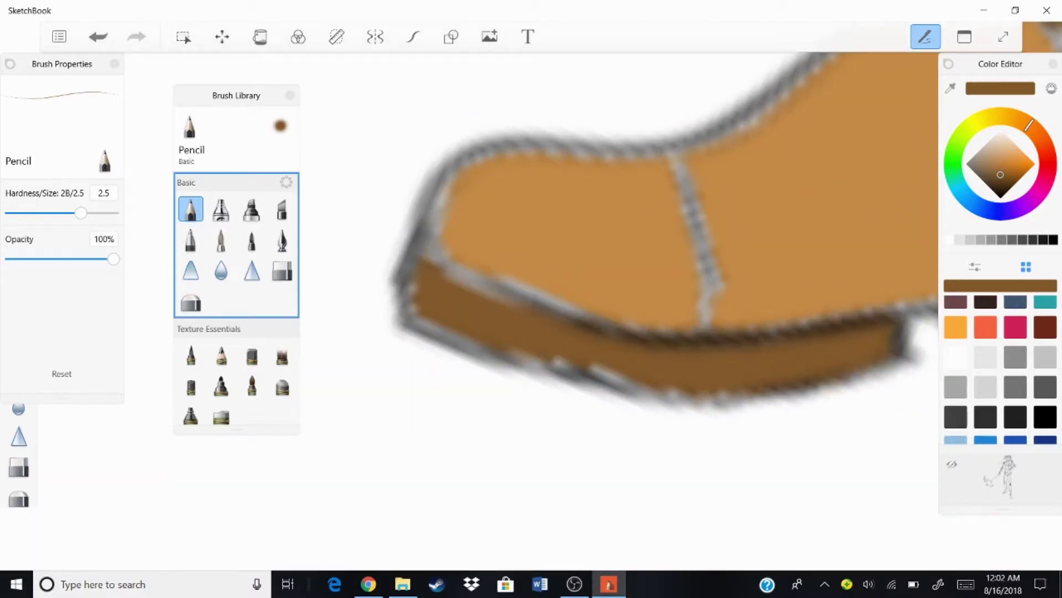
scroll(424, 308, "up", 2)
scroll(424, 307, "down", 2)
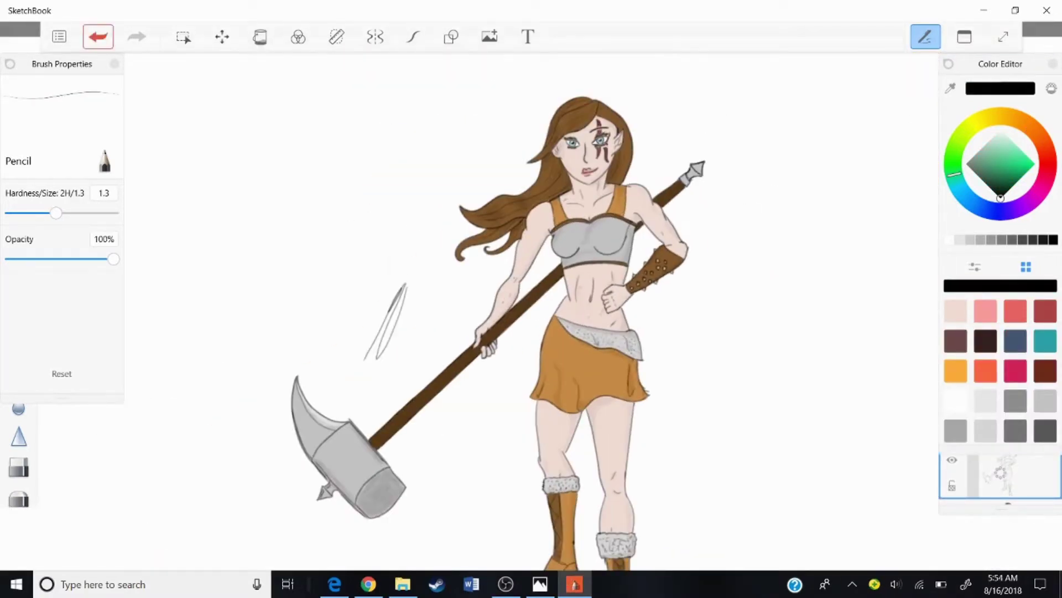
Set the rough sketch layer's opacity to 100% and sketch a slanted belt across the hips with the black Pencil.
left_click(1002, 476)
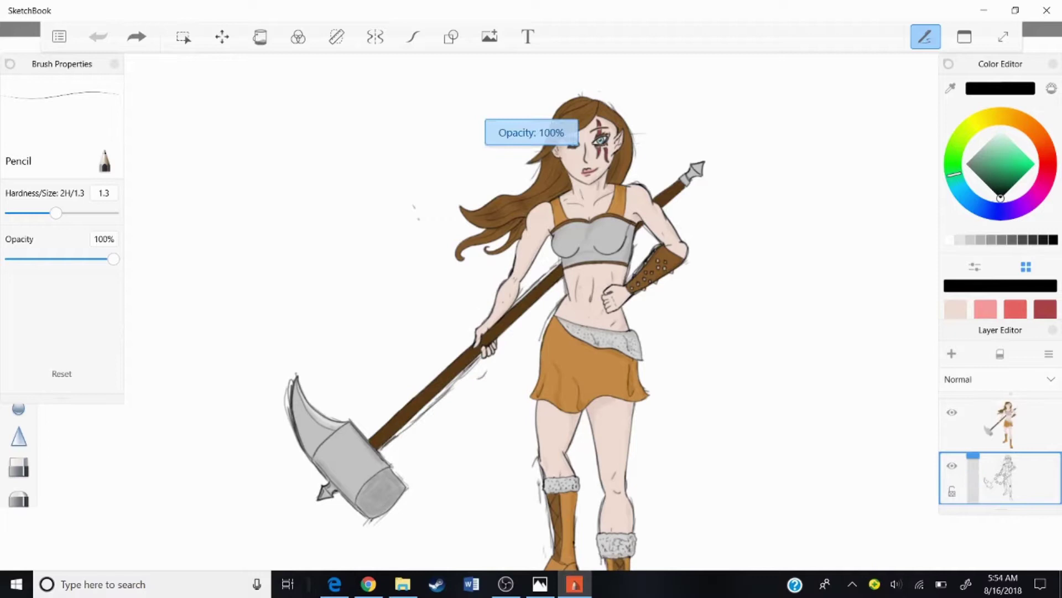
scroll(570, 340, "up", 5)
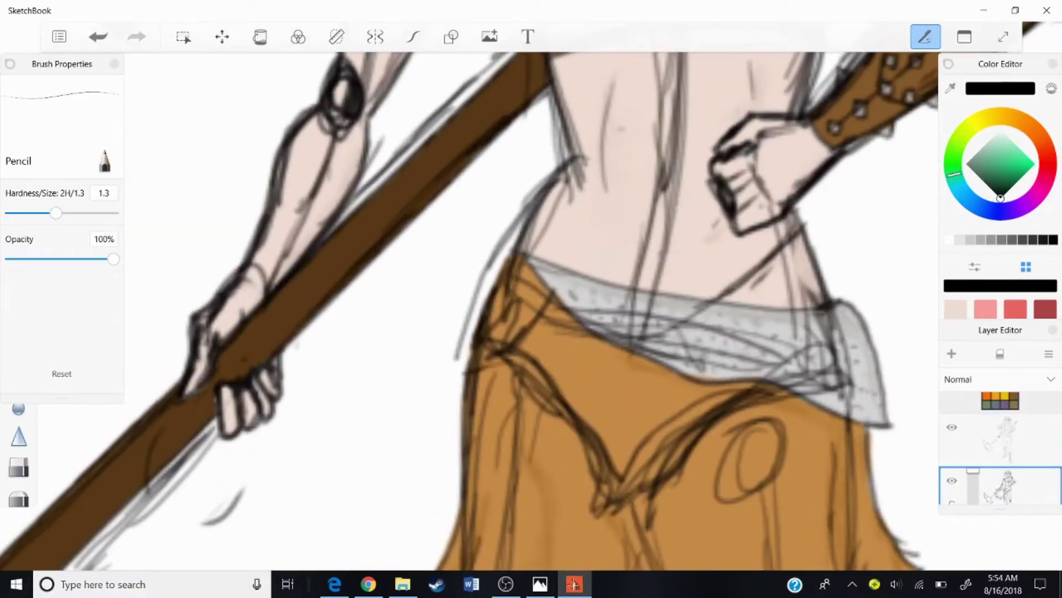
left_click_drag(459, 374, 696, 309)
left_click_drag(640, 326, 802, 225)
left_click_drag(446, 379, 792, 242)
mouse_move(453, 427)
left_mouse_down()
mouse_move(499, 400)
mouse_move(794, 307)
left_mouse_up()
left_click_drag(736, 334, 839, 272)
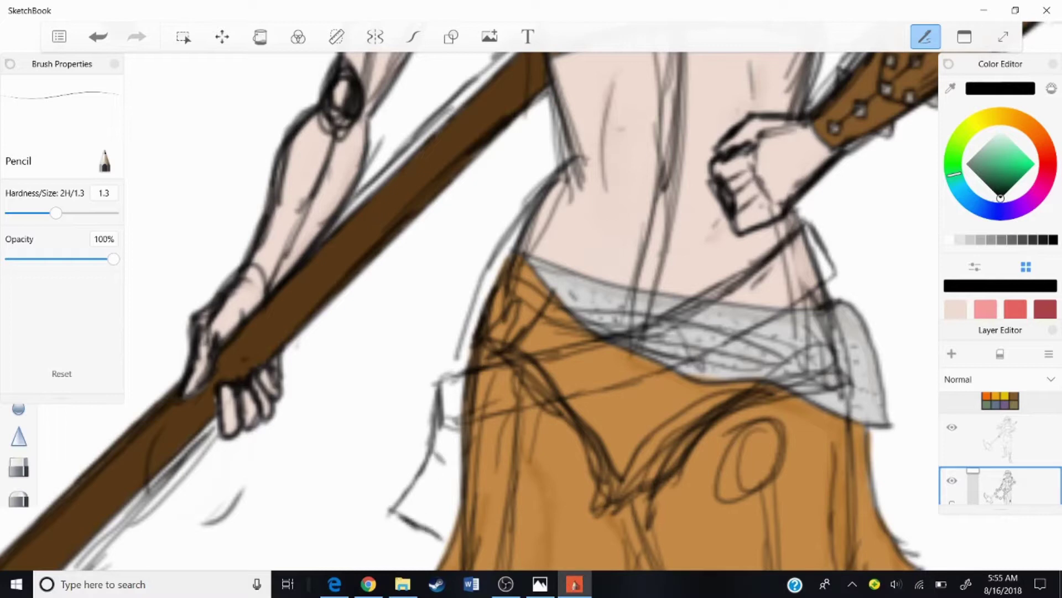
Sketch a long scabbard running diagonally from the hammer-side hip behind the thighs to a pointed tip beyond the far leg.
scroll(531, 310, "down", 4)
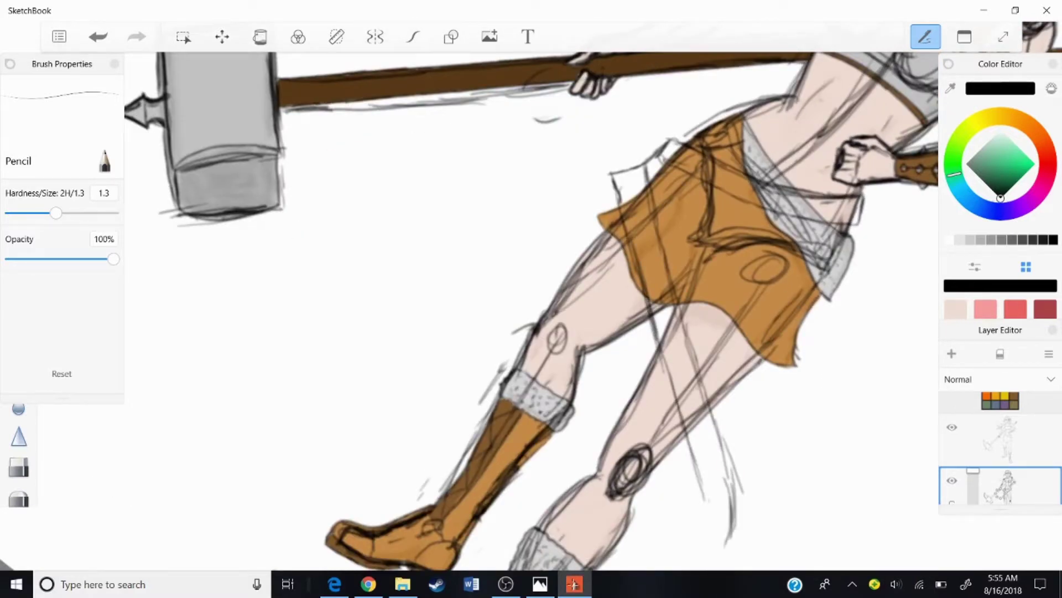
scroll(531, 309, "down", 3)
scroll(531, 310, "up", 4)
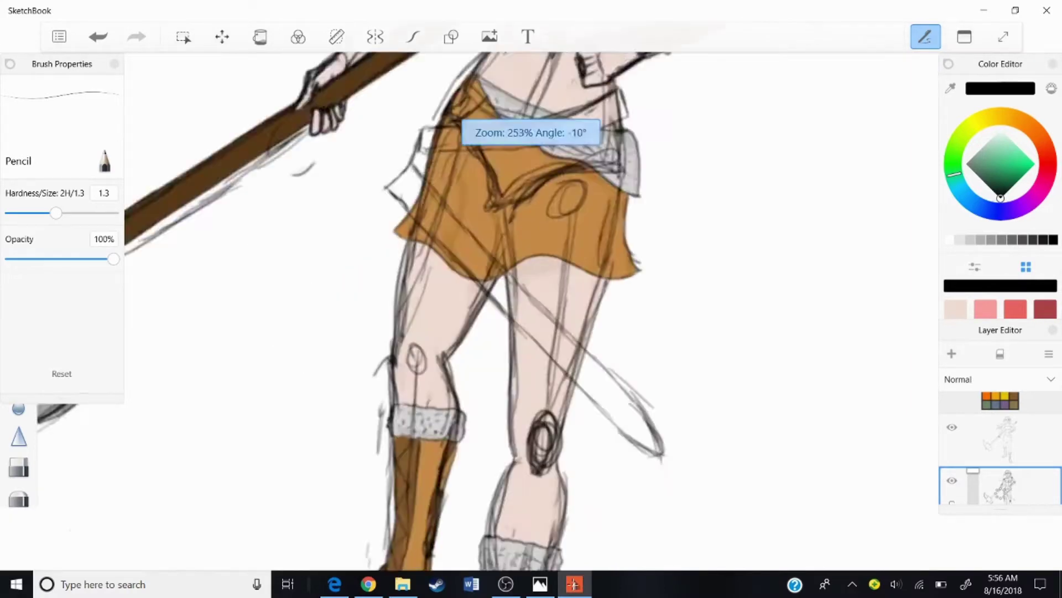
Sketch the sword's hilt at the hammer-side hip, with a curved crossguard, the scabbard mouth and two straight grip edges.
scroll(531, 310, "down", 2)
scroll(531, 310, "up", 4)
left_click_drag(609, 247, 487, 349)
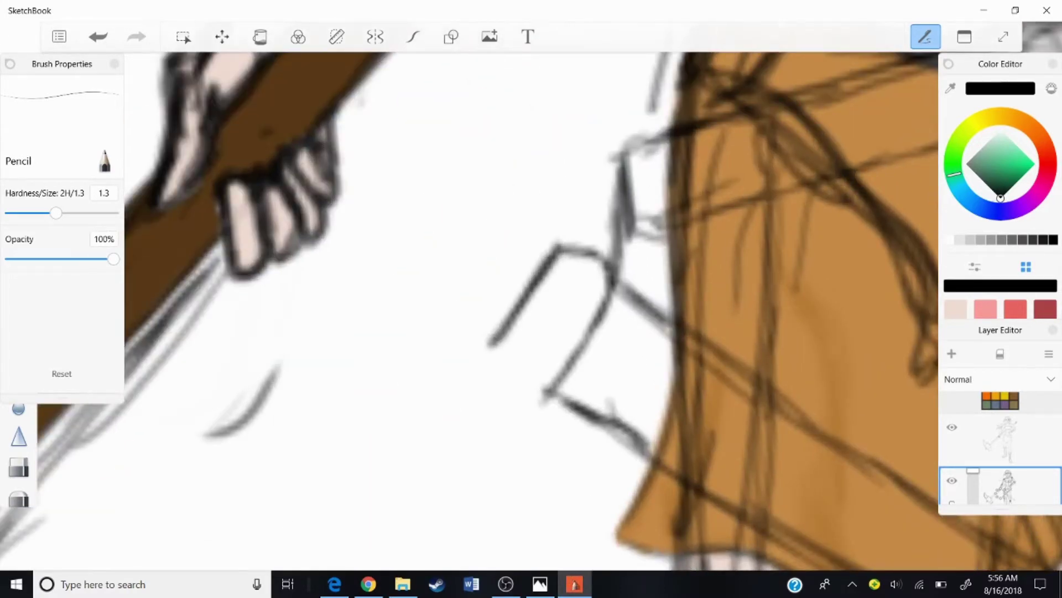
left_click_drag(559, 287, 490, 396)
left_click_drag(487, 332, 470, 465)
left_click_drag(501, 310, 614, 205)
left_click_drag(487, 459, 477, 256)
left_click_drag(609, 160, 542, 260)
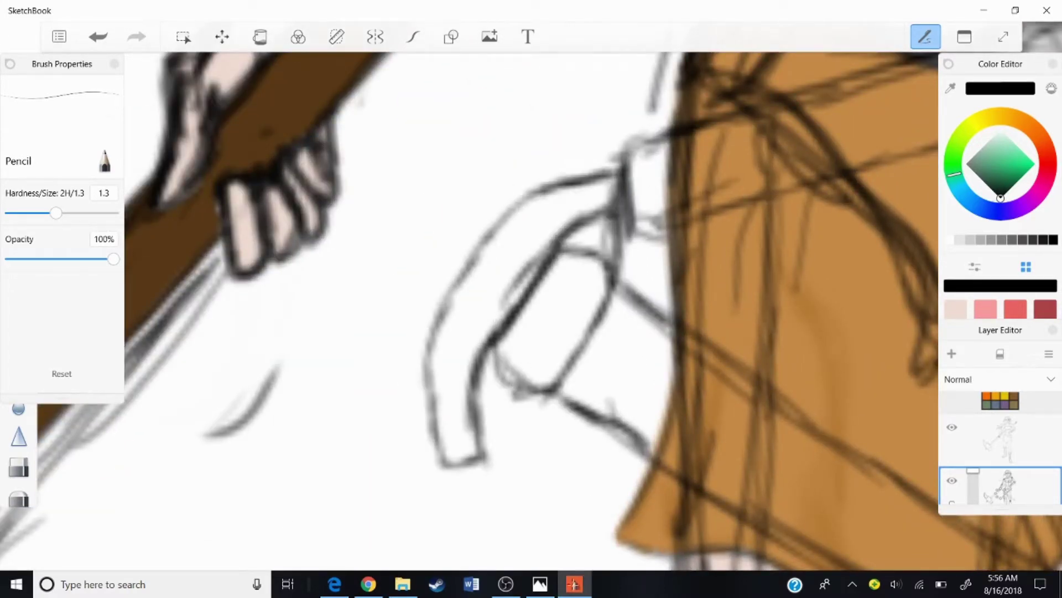
scroll(531, 309, "down", 2)
scroll(531, 309, "down", 3)
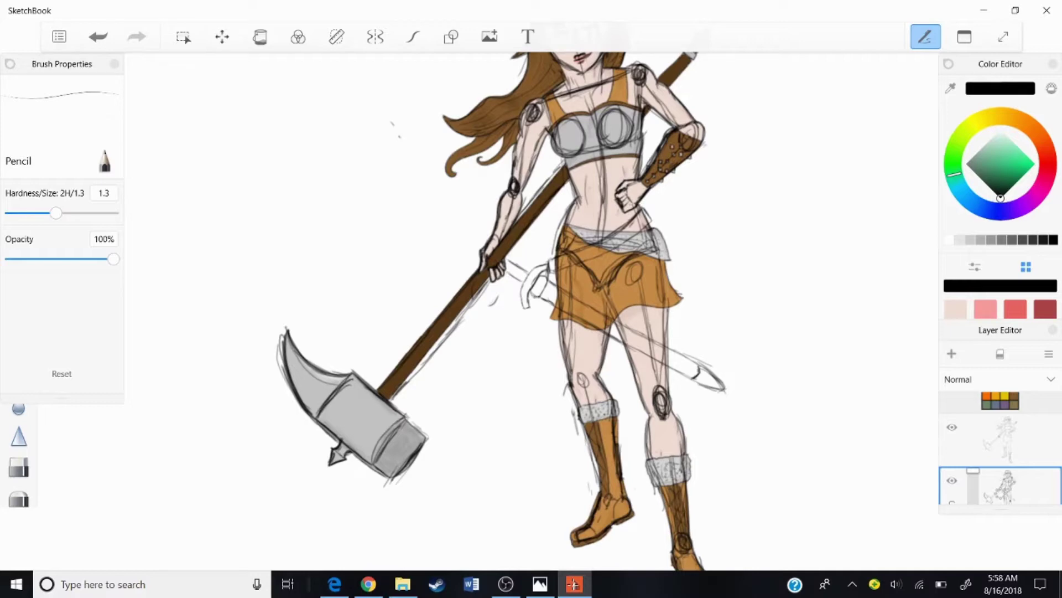
Lasso the sketched sword hilt and move it closer to the hip so it overlaps the skirt.
scroll(531, 310, "down", 5)
scroll(531, 310, "up", 6)
scroll(553, 249, "up", 4)
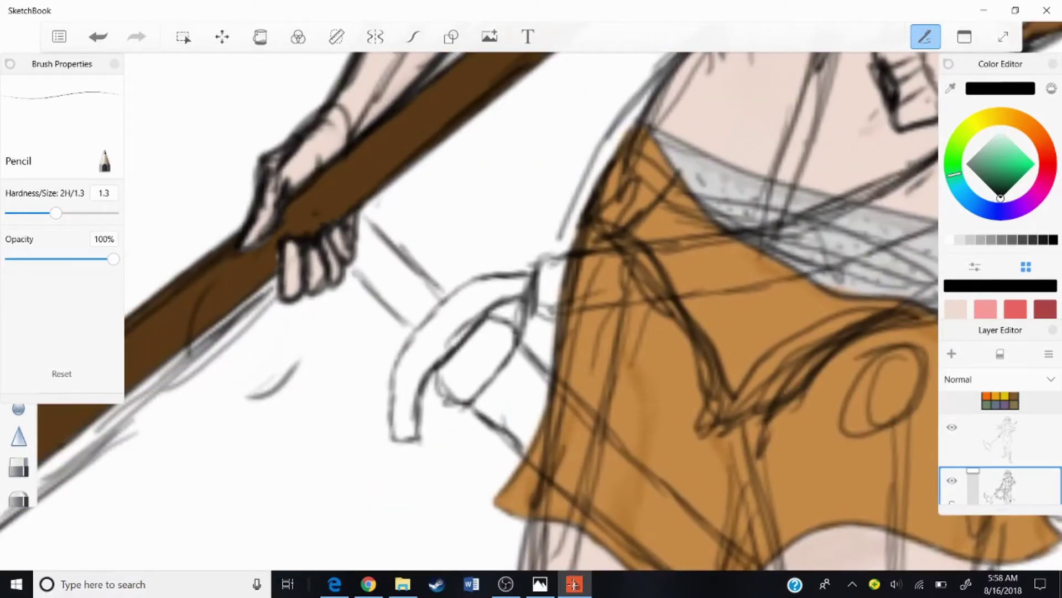
key("m")
left_click_drag(501, 469, 437, 489)
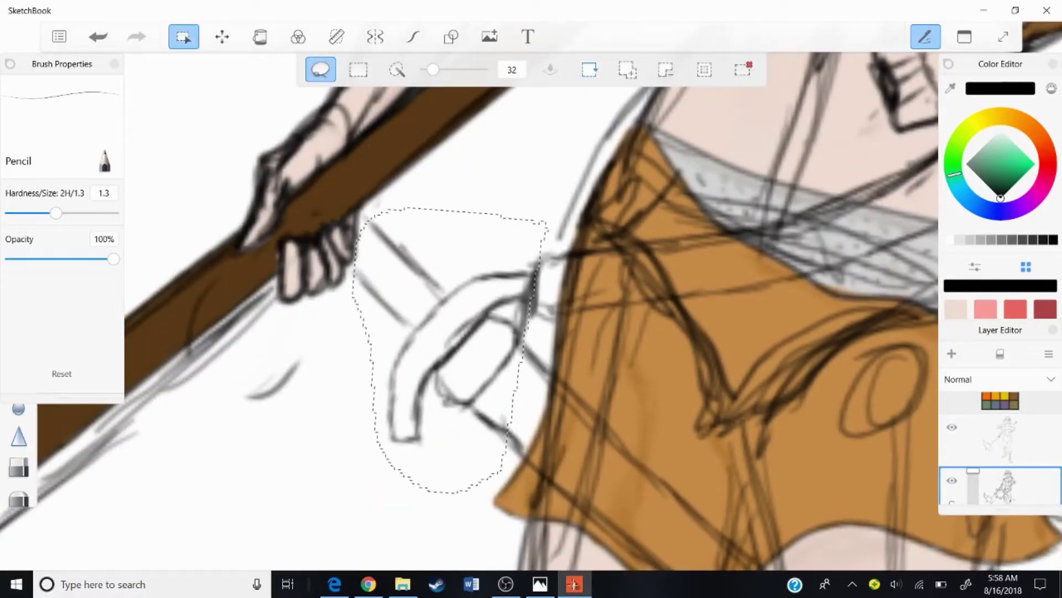
key("v")
left_click_drag(442, 343, 487, 376)
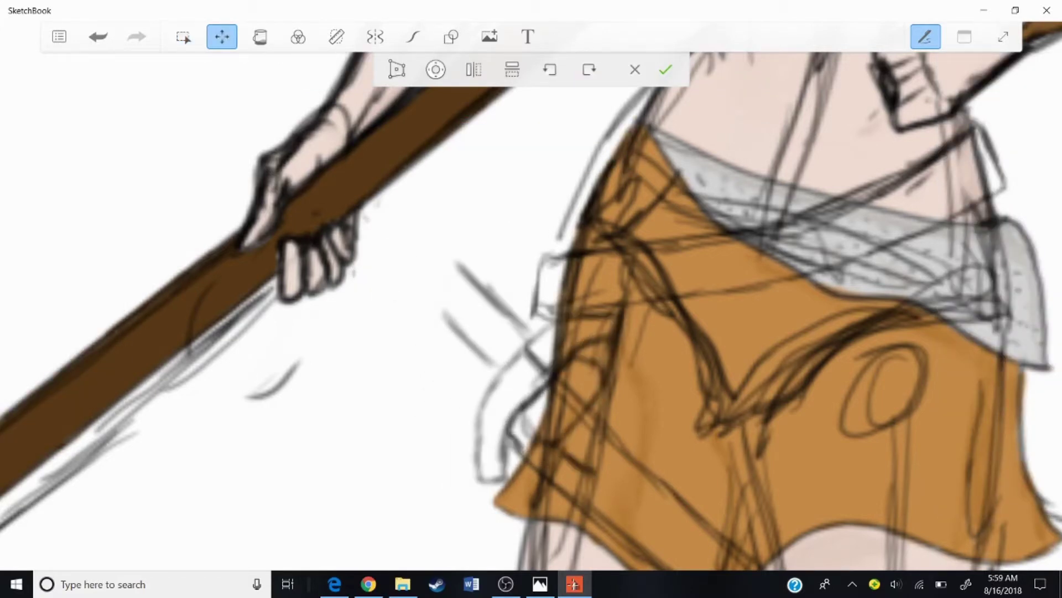
key("Return")
Move the sketched sword hilt into place, merge its layer into the rough sketch below, and hide that sketch layer.
mouse_move(410, 232)
left_mouse_down()
mouse_move(388, 221)
mouse_move(381, 287)
left_mouse_up()
scroll(531, 310, "down", 2)
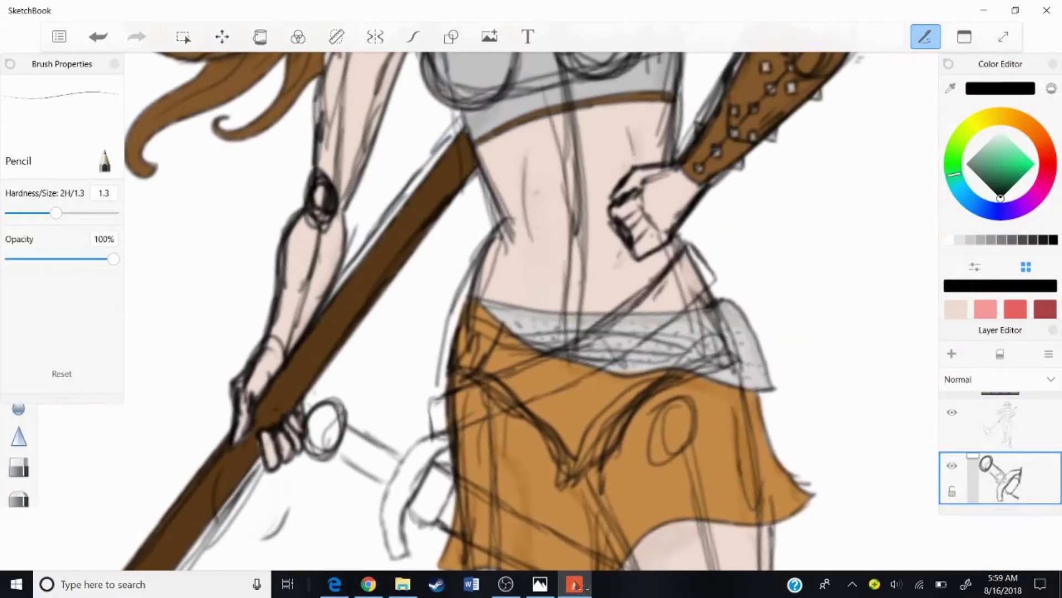
left_click(1000, 477)
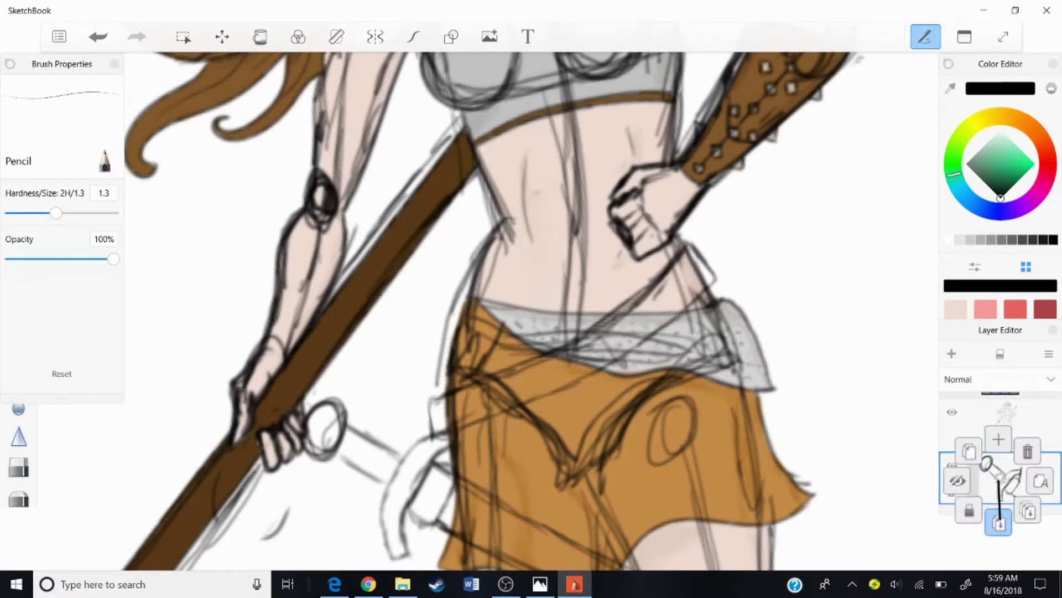
left_click(953, 467)
left_click(183, 36)
left_click_drag(449, 289, 443, 332)
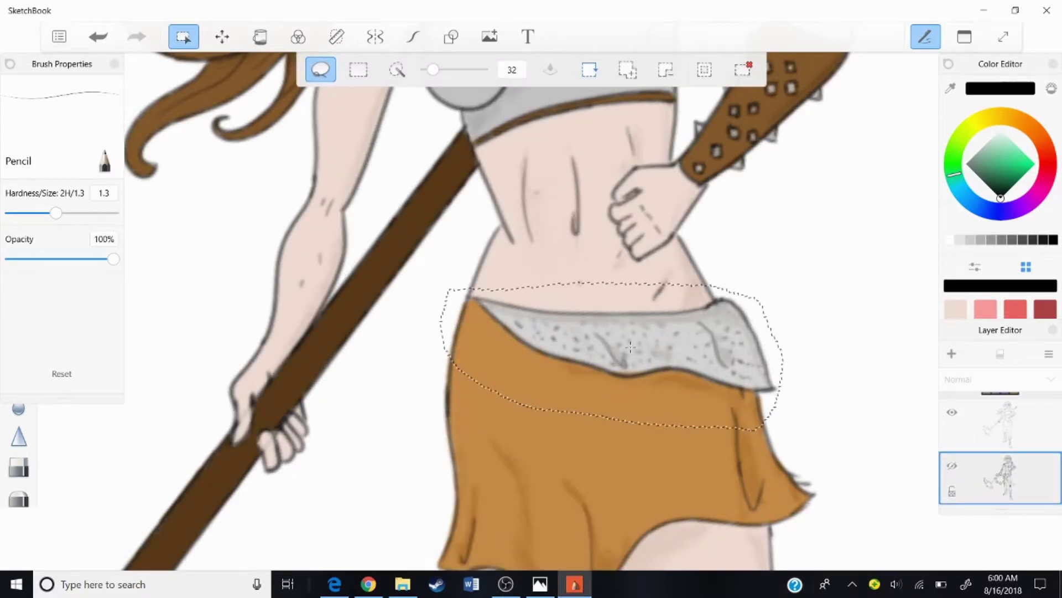
key("ctrl+c")
key("ctrl+v")
key("v")
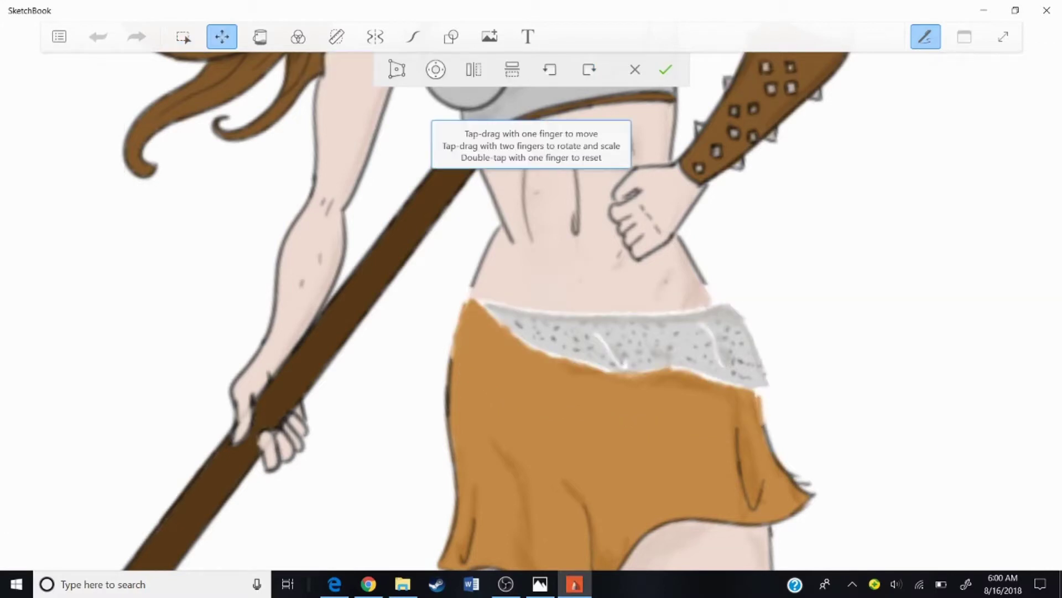
key("Escape")
Draw a narrow waistband above the skirt's fur trim with black Pencil lines running from hip to hip.
scroll(531, 310, "up", 5)
key("ctrl+z")
key("ctrl+y")
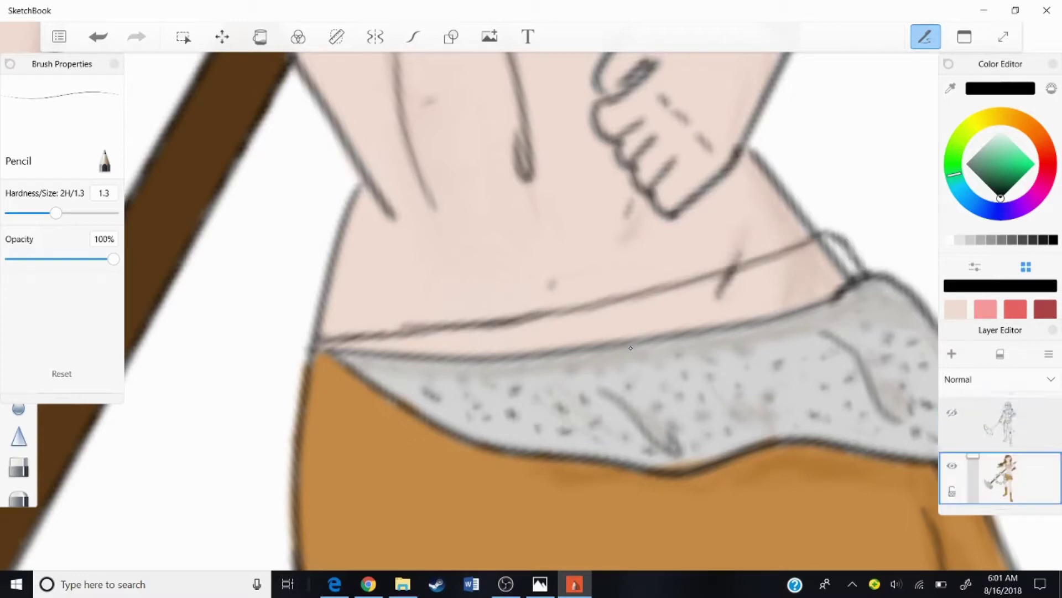
scroll(531, 310, "up", 3)
mouse_move(239, 447)
left_mouse_down()
mouse_move(486, 370)
mouse_move(691, 288)
mouse_move(603, 349)
mouse_move(686, 266)
mouse_move(880, 161)
left_mouse_up()
Fill the waistband with the skirt's orange-brown using the Pencil at size 5.0 and redraw its rounded far end in black.
left_click_drag(637, 343, 902, 183)
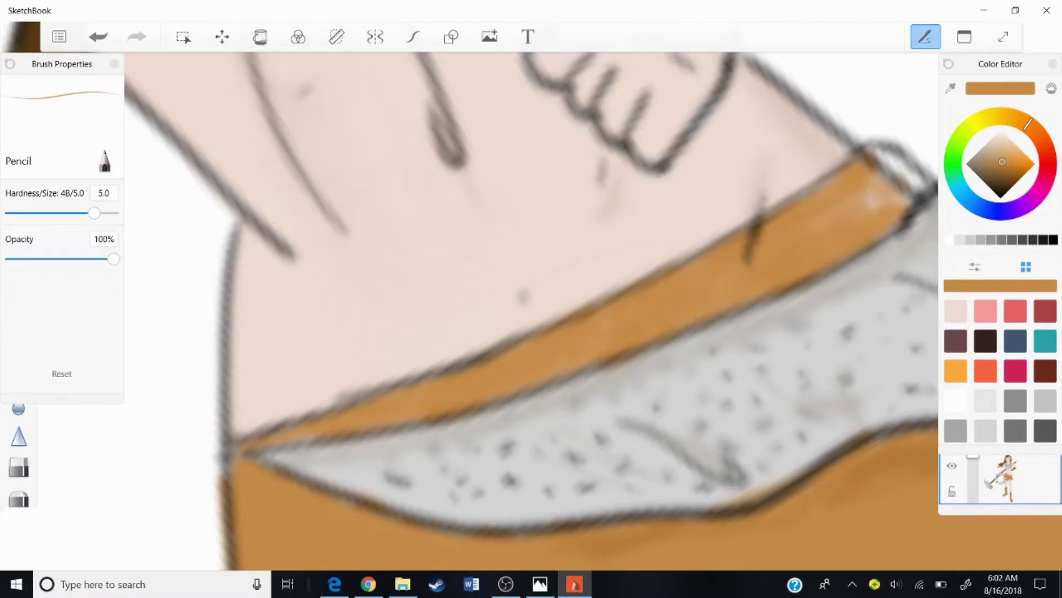
left_click_drag(819, 227, 924, 155)
left_click_drag(714, 265, 769, 216)
scroll(631, 347, "down", 3)
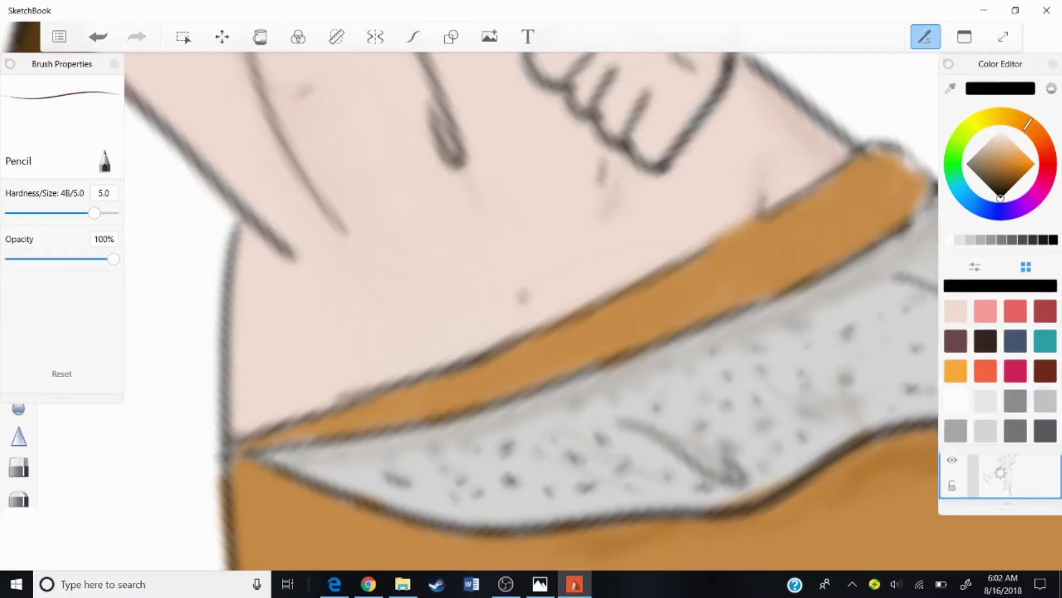
key("Tab")
key("Tab")
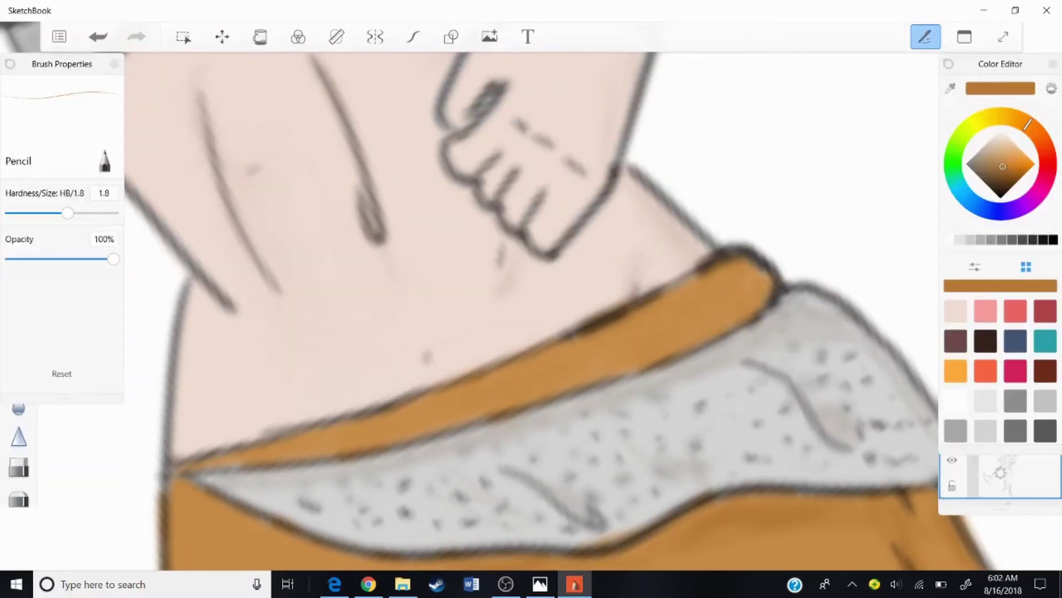
Shade the waistband's lower edge with a slightly darker brown using the Pencil at size 1.8.
scroll(631, 347, "up", 5)
scroll(631, 347, "down", 3)
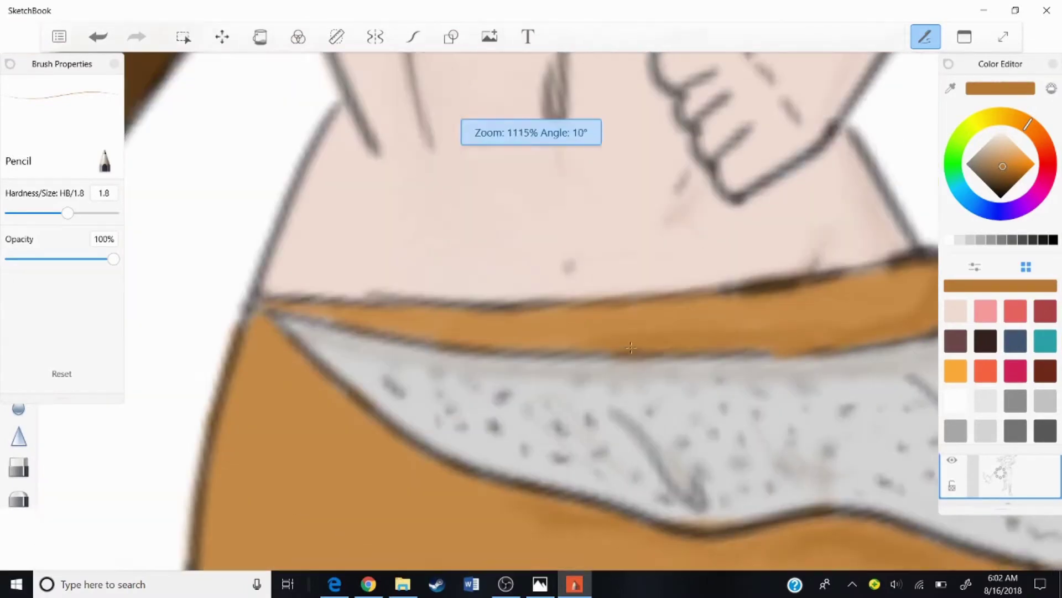
left_click_drag(437, 310, 459, 420)
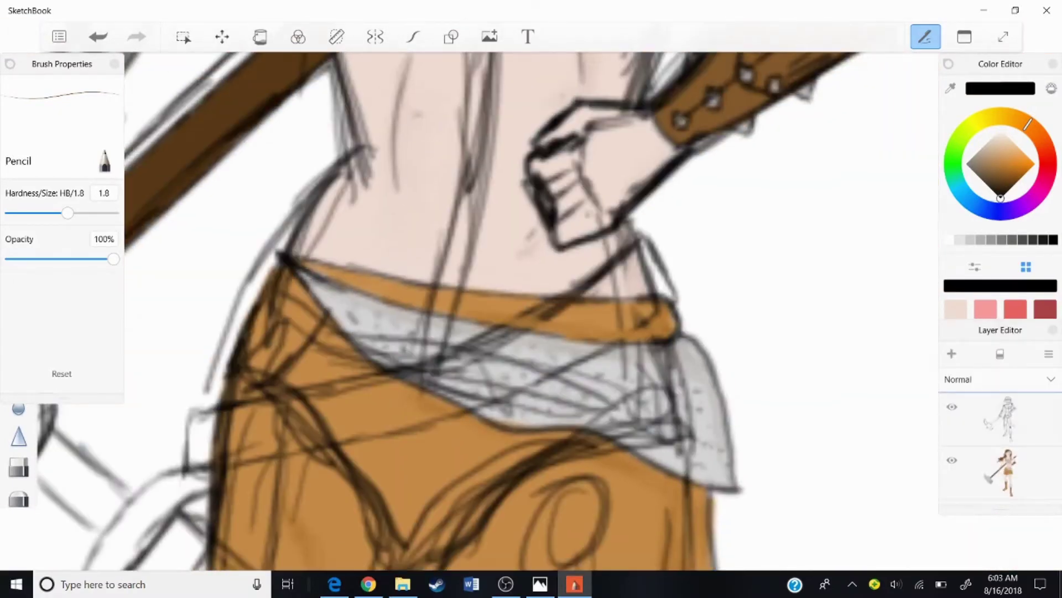
Draw an oval buckle over the waistband in black, with the folded belt knot beside it and a hanging loop below.
scroll(630, 347, "down", 5)
scroll(631, 347, "up", 8)
mouse_move(716, 221)
left_mouse_down()
mouse_move(631, 249)
mouse_move(714, 183)
left_mouse_up()
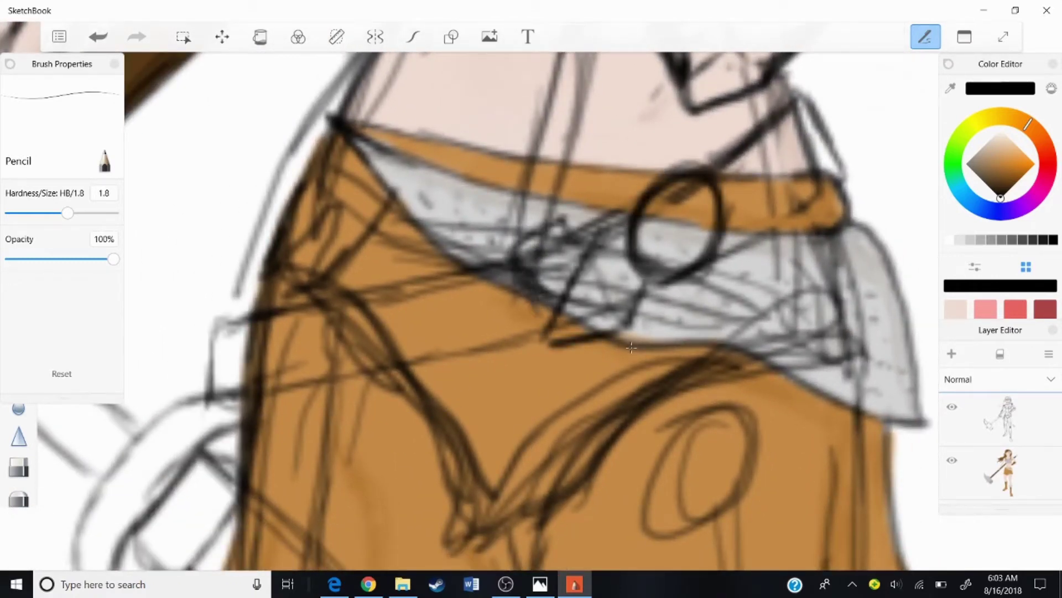
left_click_drag(669, 293, 647, 393)
left_click_drag(626, 291, 551, 341)
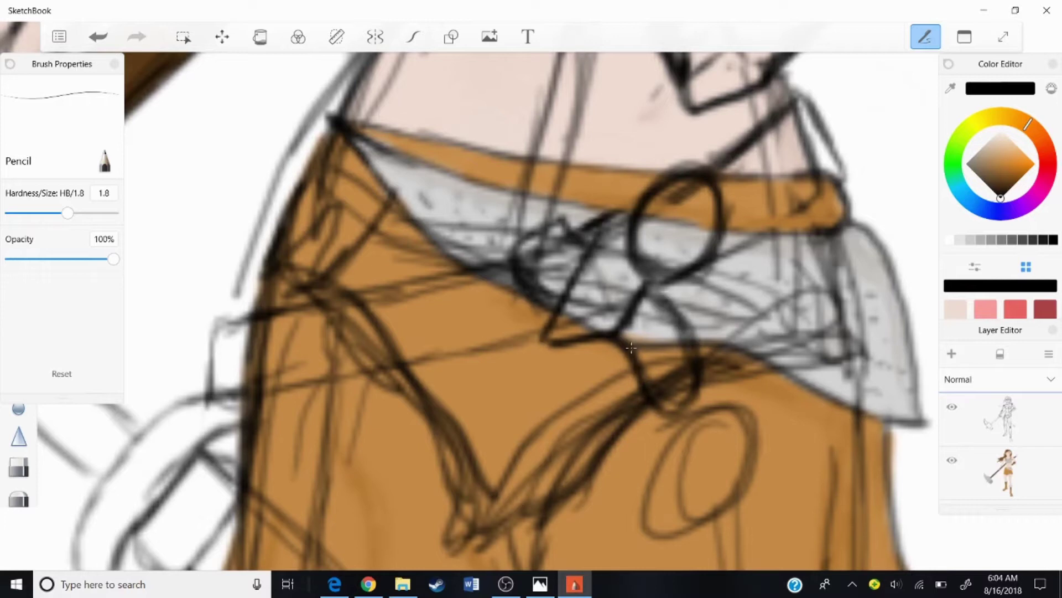
Trace the belt's edges in black from the buckle to the far hip and from the knot around the hammer-side hip.
left_click_drag(716, 254, 837, 179)
left_click_drag(219, 319, 511, 266)
left_click_drag(553, 325, 262, 395)
left_click_drag(213, 303, 209, 400)
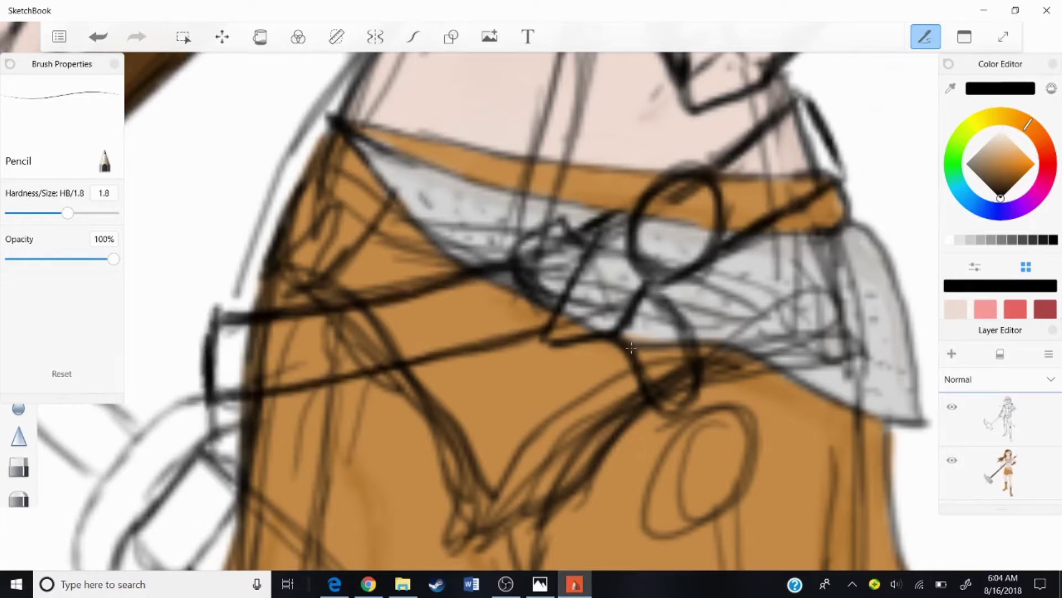
scroll(630, 347, "down", 3)
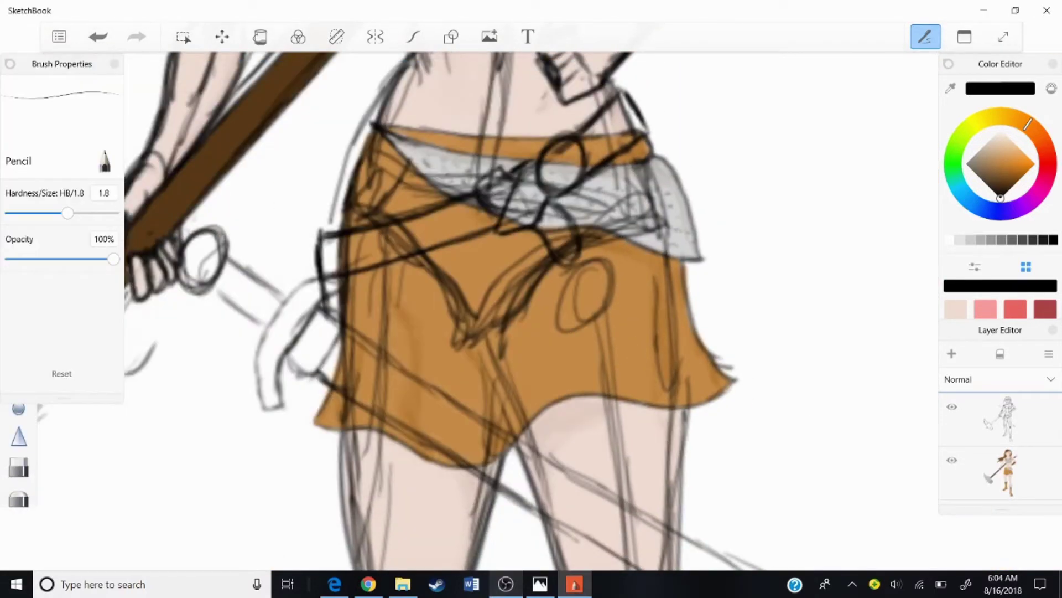
On the rough sketch layer, redraw the sword hilt with a spiral-wrapped grip, a lobed pommel and a straight crossguard.
left_click_drag(1001, 419, 1000, 437)
scroll(538, 122, "up", 5)
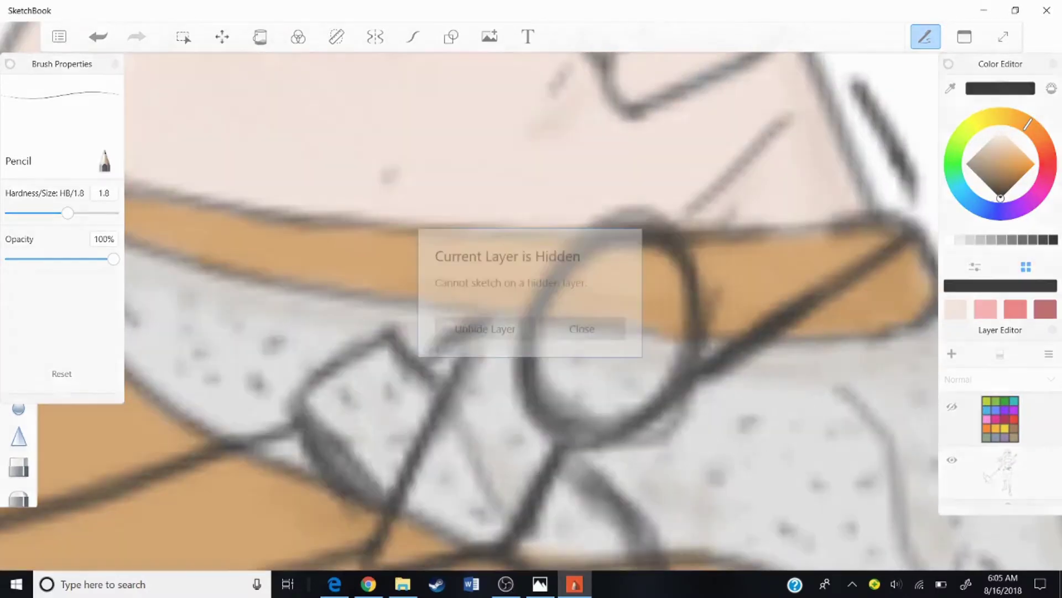
left_click(1000, 472)
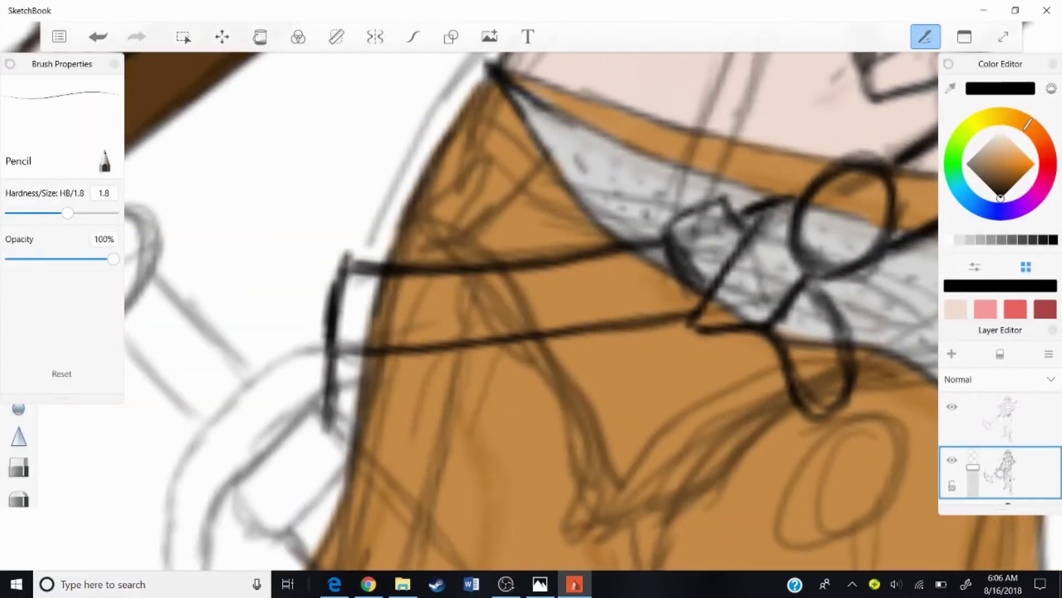
scroll(532, 310, "up", 5)
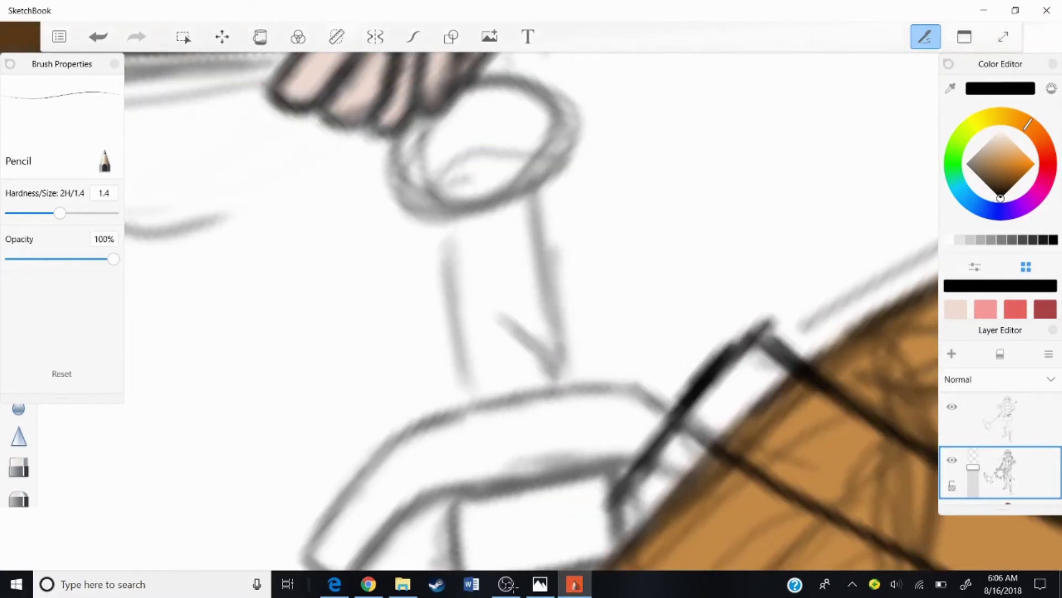
key("ctrl+z")
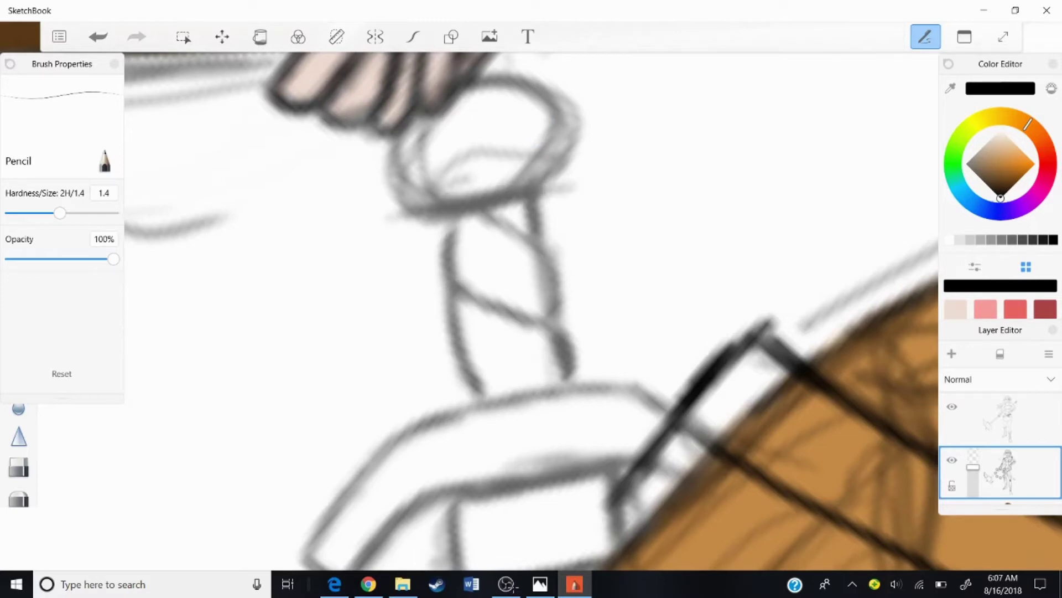
key("ctrl+z")
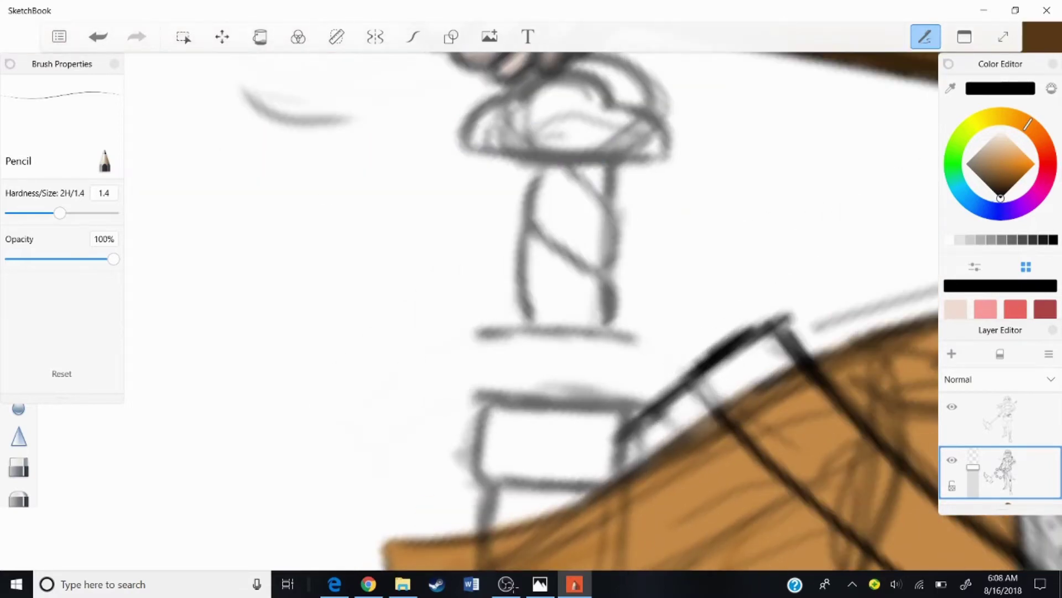
left_click_drag(437, 330, 684, 338)
left_click_drag(435, 333, 501, 394)
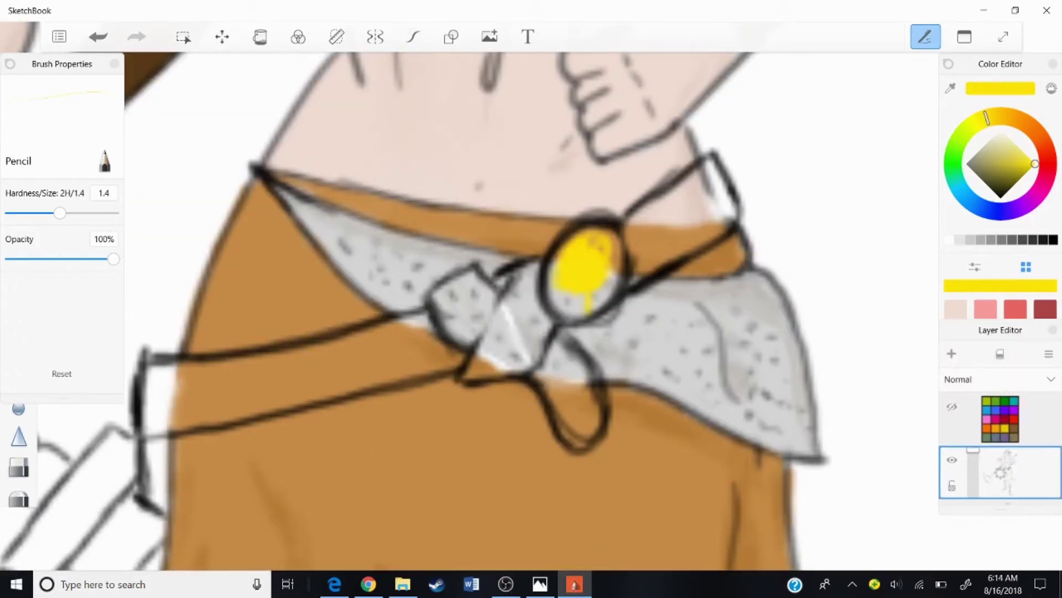
Fill the belt buckle, the scabbard's mouth and its pointed tip with bright yellow using the Pencil at size 1.4.
key("ctrl+z")
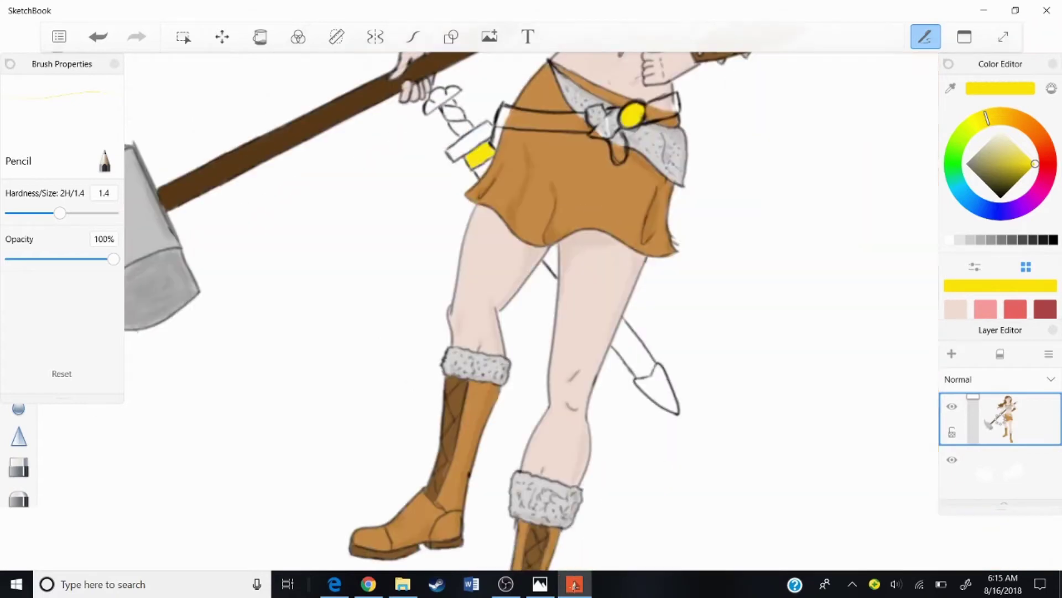
left_click_drag(537, 202, 542, 254)
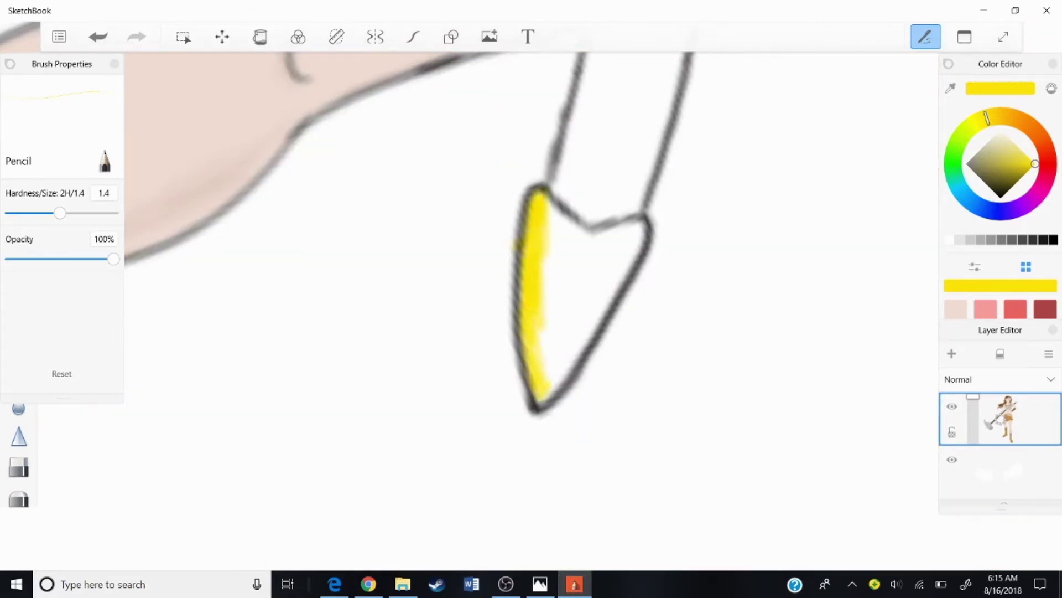
left_click_drag(636, 228, 545, 374)
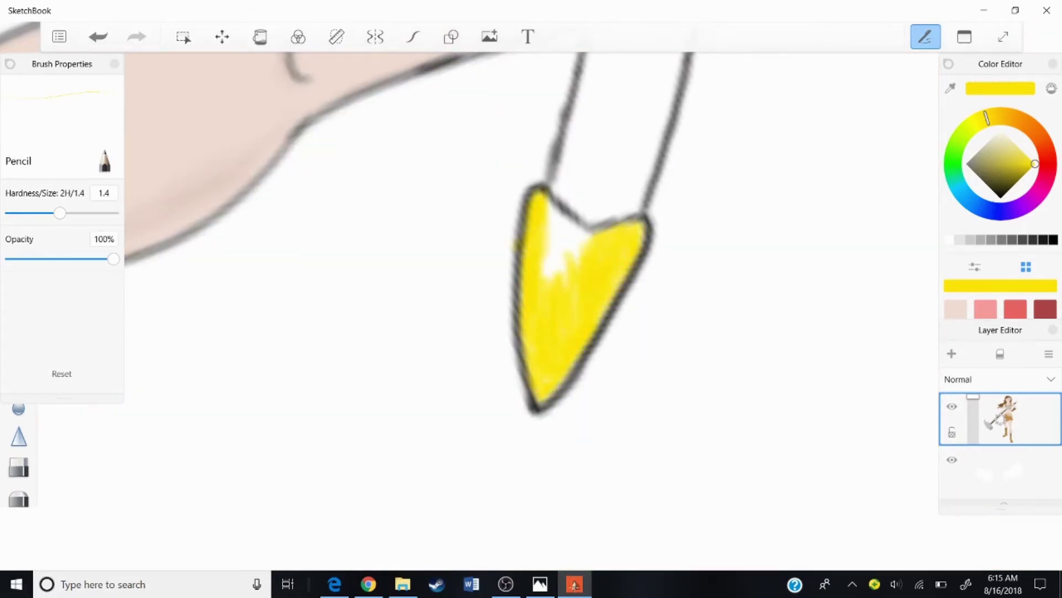
scroll(421, 310, "down", 5)
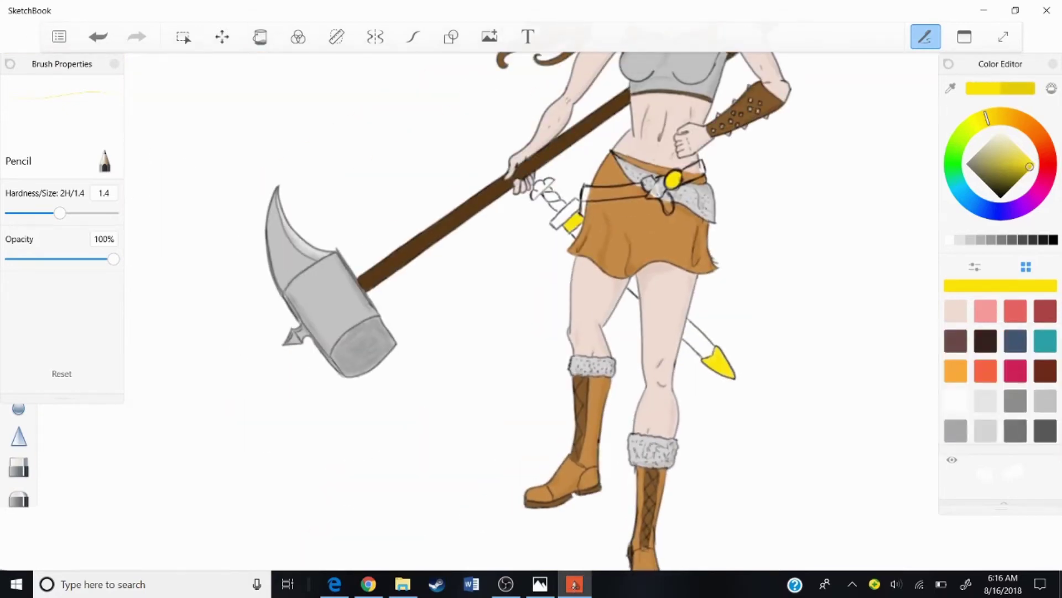
Shade the edges of the scabbard tip, buckle and scabbard mouth with darker yellows.
scroll(420, 310, "up", 5)
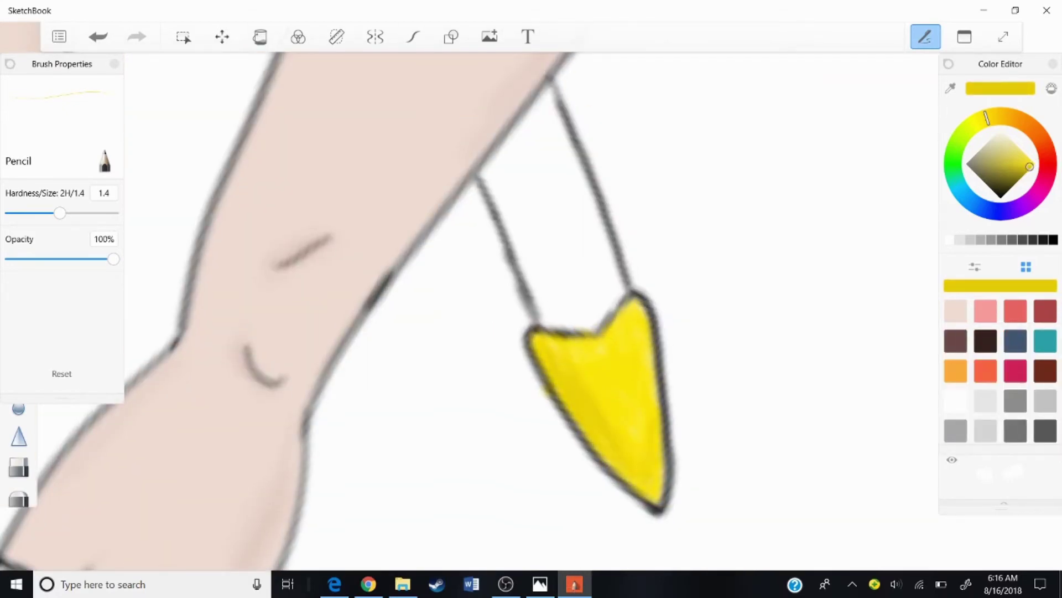
scroll(531, 310, "down", 5)
scroll(664, 276, "up", 5)
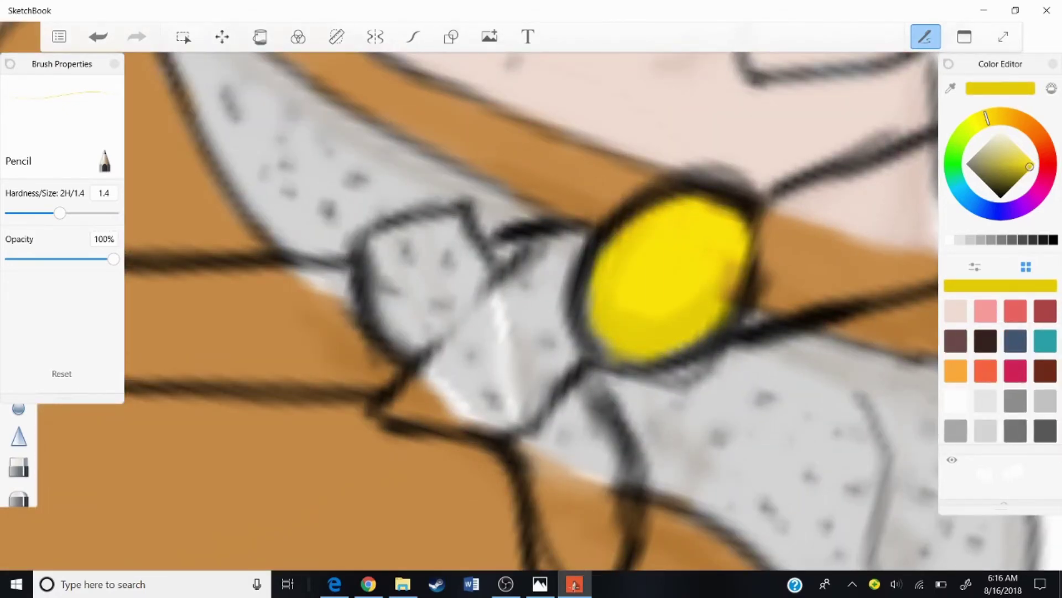
scroll(531, 309, "down", 5)
scroll(531, 310, "up", 5)
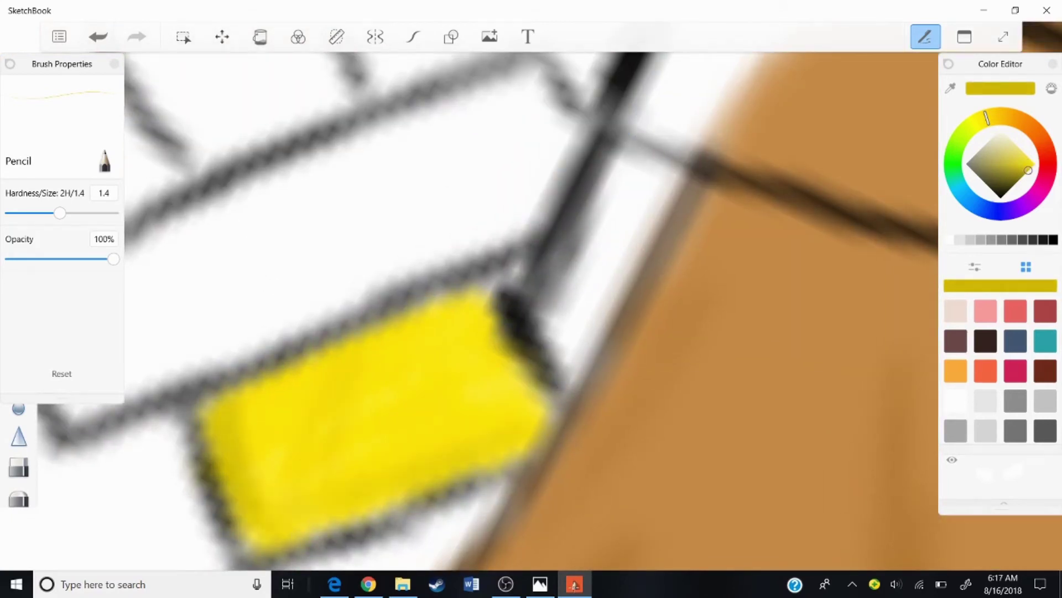
scroll(531, 310, "down", 5)
scroll(531, 310, "up", 5)
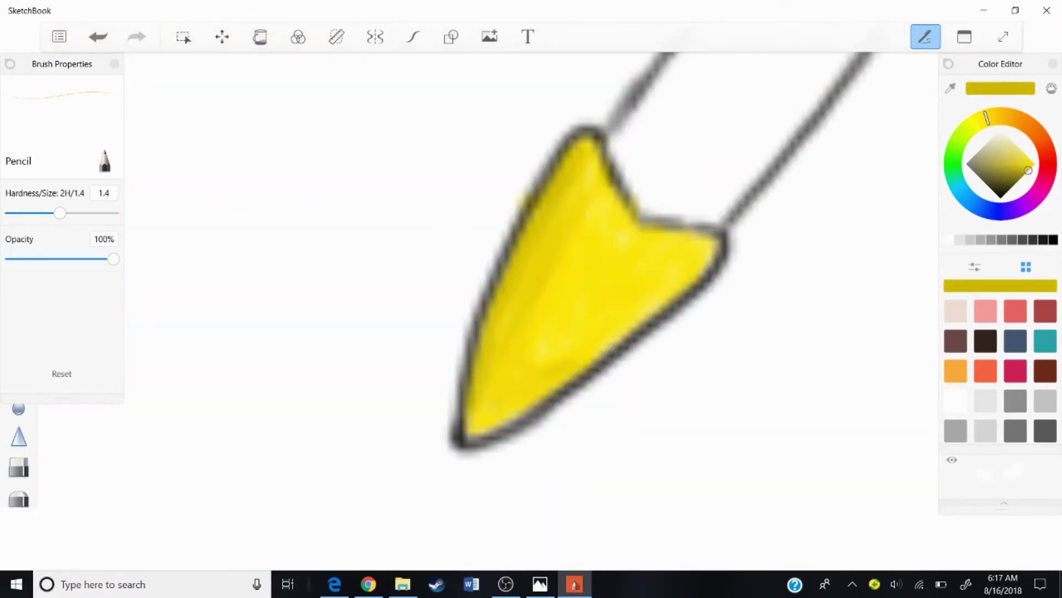
scroll(531, 310, "down", 5)
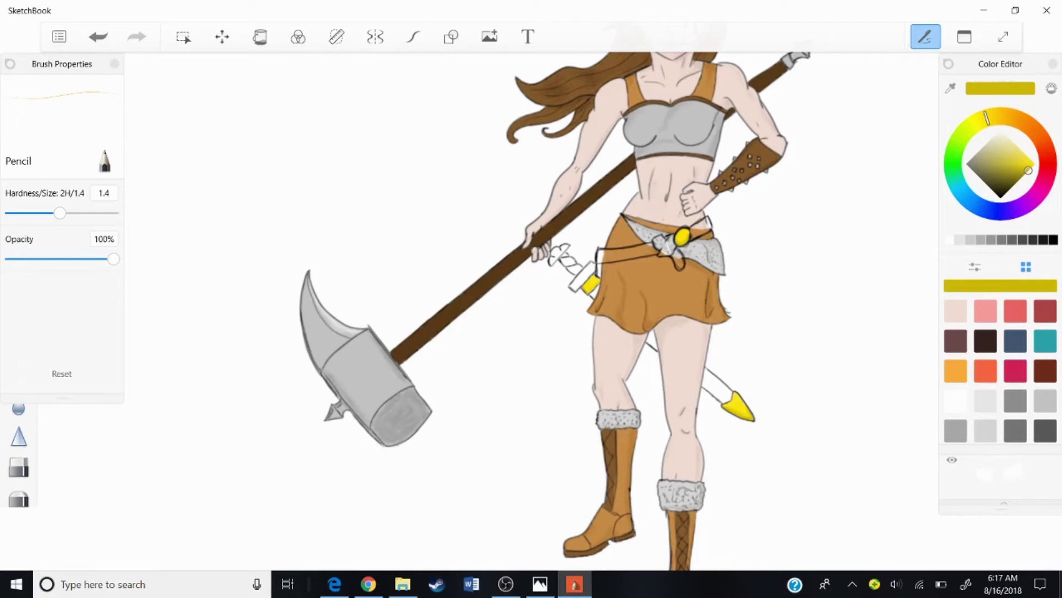
Blend the yellow shading on the sword fittings with the Blur tool at size 2.0 and strength 1.4.
left_click(18, 408)
scroll(587, 276, "up", 6)
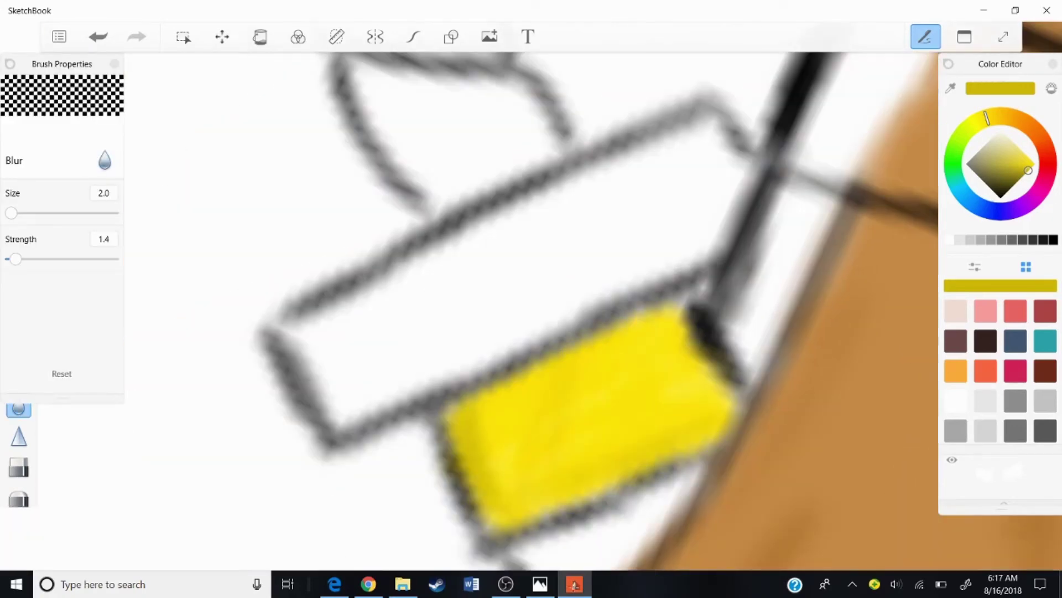
scroll(586, 277, "down", 3)
scroll(531, 310, "up", 3)
scroll(532, 309, "down", 4)
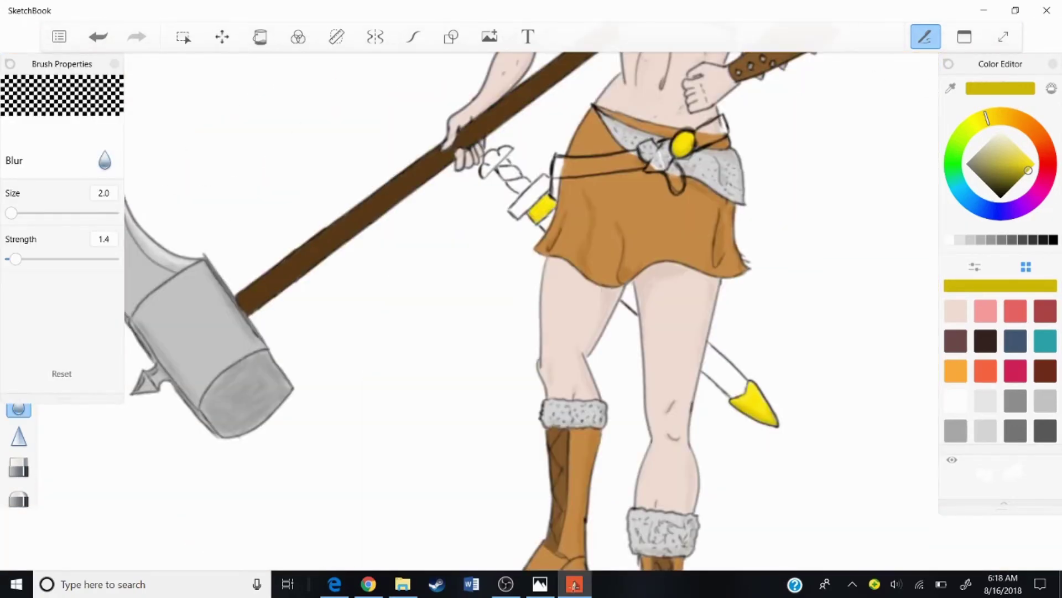
scroll(531, 310, "down", 3)
Fill the belt section between the buckle and the far hip with medium brown using the Pencil.
left_click(771, 118, "alt")
scroll(531, 310, "up", 6)
left_click(18, 132)
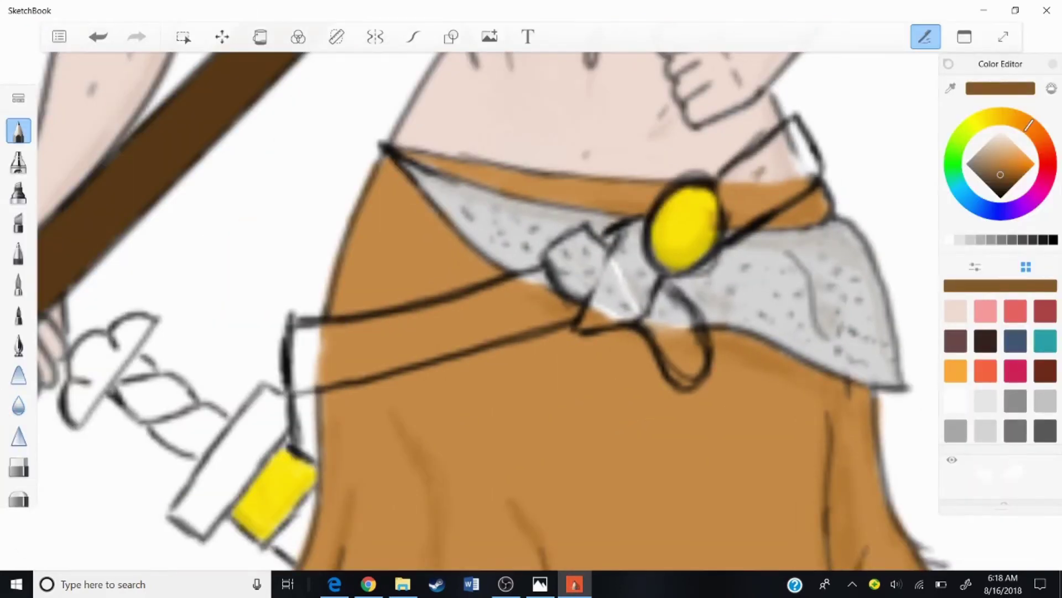
key("ctrl+l")
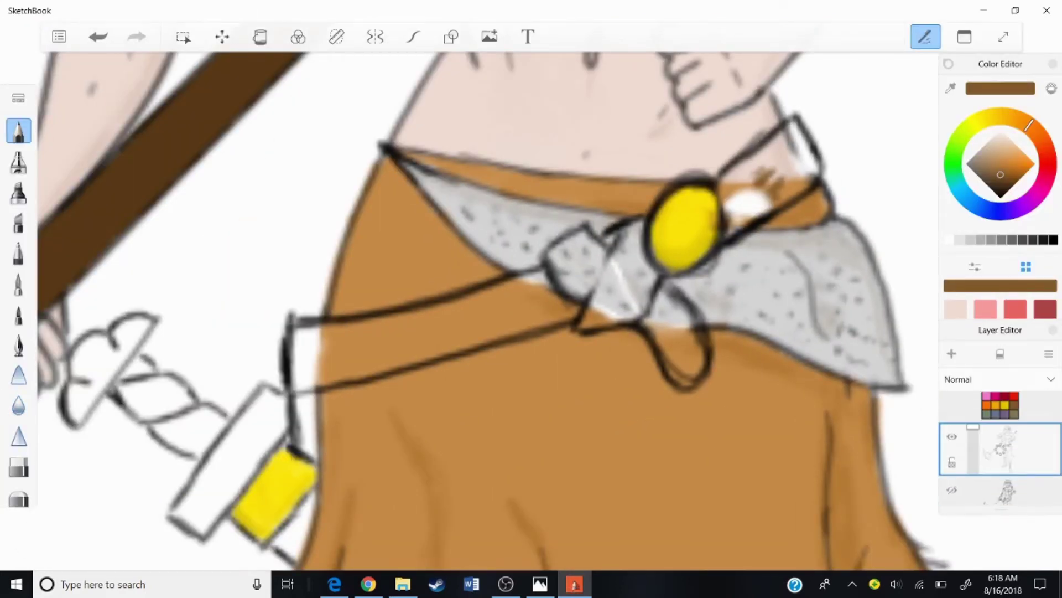
key("ctrl+b")
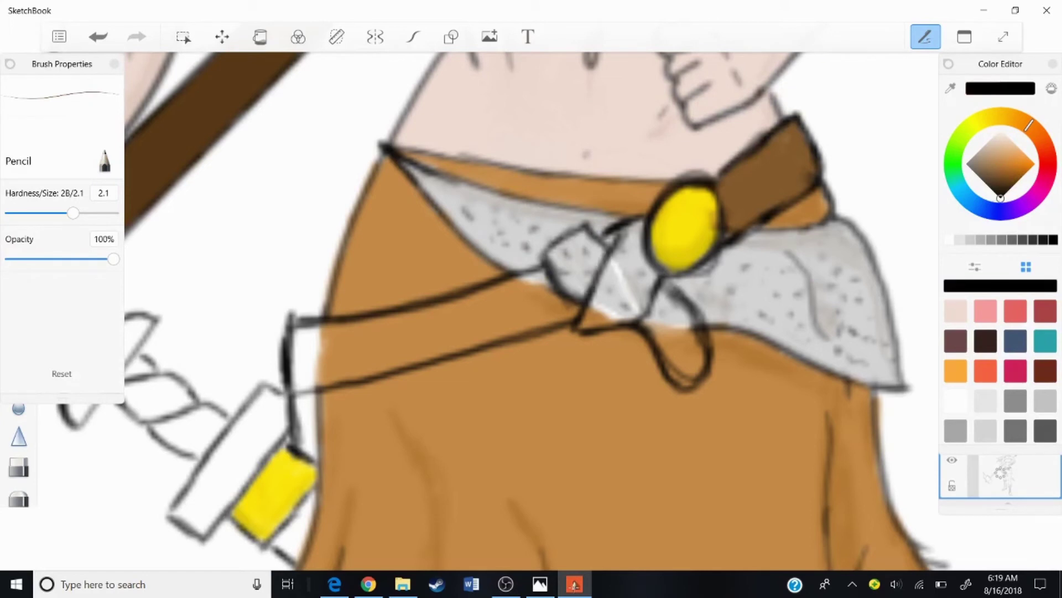
Fill the belt's knot and its hanging end with medium brown using the Pencil at size 7.0.
scroll(642, 229, "up", 5)
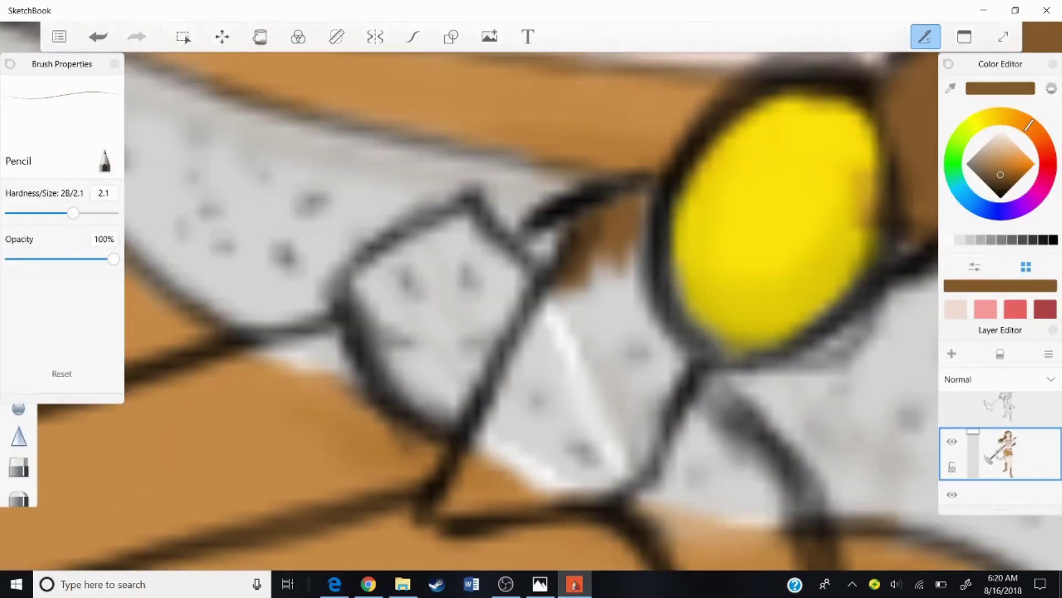
left_click_drag(73, 213, 101, 213)
mouse_move(553, 271)
left_mouse_down()
mouse_move(608, 431)
mouse_move(498, 498)
mouse_move(470, 249)
mouse_move(388, 277)
left_mouse_up()
scroll(642, 229, "down", 2)
mouse_move(554, 249)
left_mouse_down()
mouse_move(609, 387)
mouse_move(664, 276)
mouse_move(637, 332)
left_mouse_up()
scroll(720, 387, "up", 2)
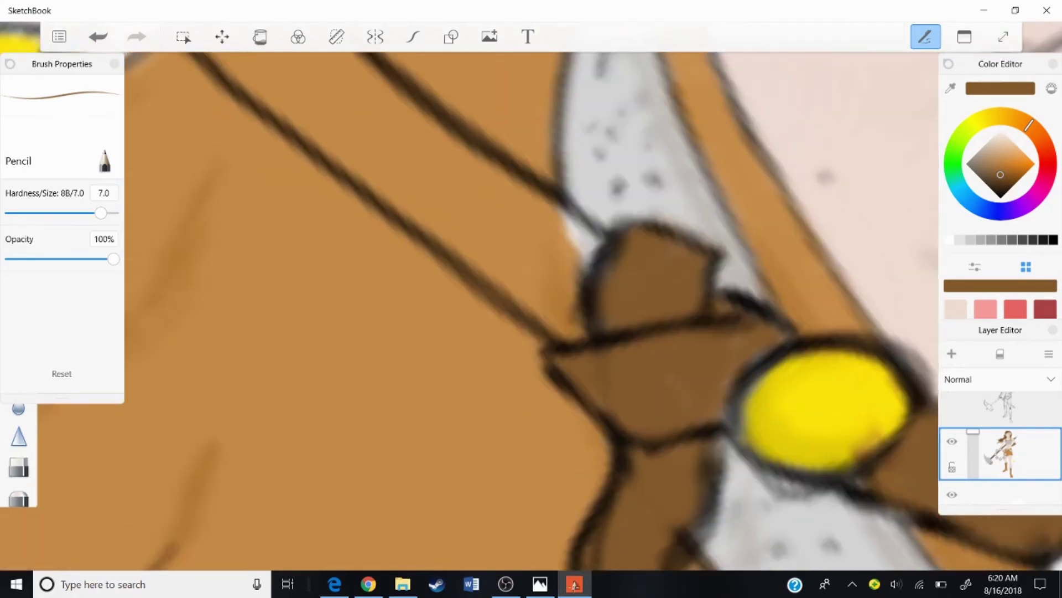
Fill the belt strap across the front of the skirt with the same brown, up to its edge beside the sword.
left_click_drag(540, 199, 531, 437)
mouse_move(554, 56)
left_mouse_down()
mouse_move(609, 243)
mouse_move(554, 431)
left_mouse_up()
scroll(531, 309, "up", 3)
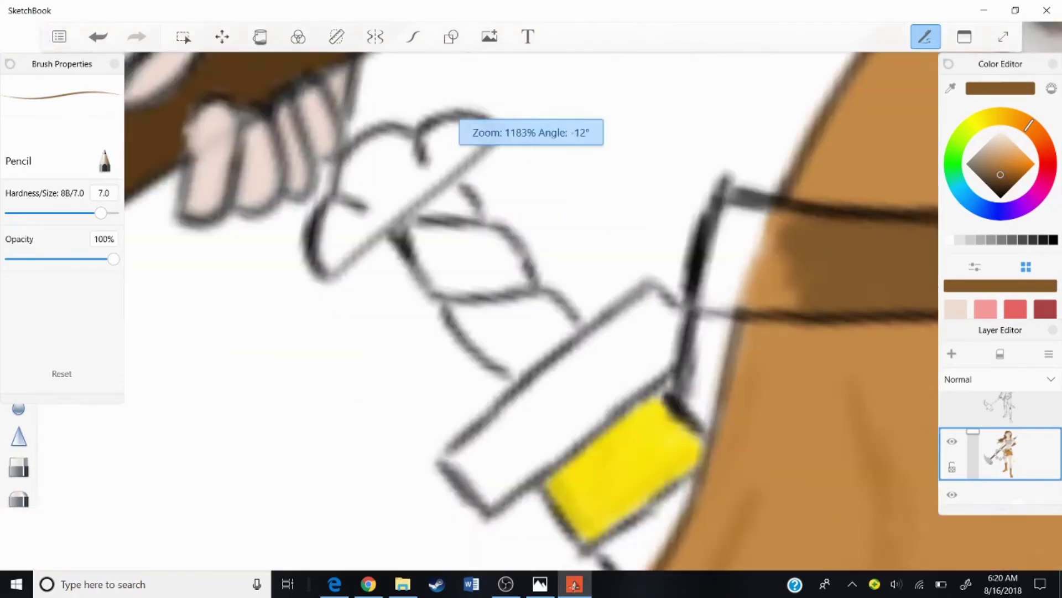
left_click_drag(830, 194, 664, 443)
scroll(531, 310, "down", 1)
Fill the visible parts of the scabbard, from below its mouth down to the yellow tip, with medium brown.
mouse_move(443, 382)
left_mouse_down()
mouse_move(553, 332)
mouse_move(454, 360)
mouse_move(581, 287)
mouse_move(515, 210)
mouse_move(664, 254)
left_mouse_up()
scroll(531, 310, "down", 2)
scroll(532, 310, "up", 3)
left_click_drag(549, 238, 709, 238)
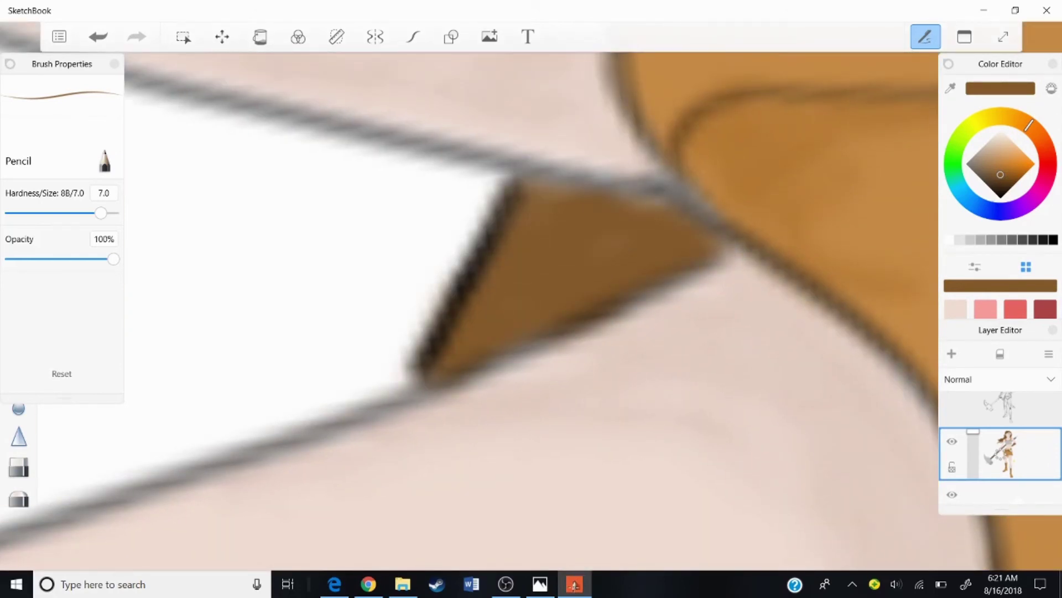
scroll(531, 310, "down", 2)
scroll(531, 310, "up", 3)
mouse_move(553, 161)
left_mouse_down()
mouse_move(509, 266)
mouse_move(409, 420)
mouse_move(637, 166)
left_mouse_up()
mouse_move(720, 166)
left_mouse_down()
mouse_move(532, 377)
mouse_move(431, 453)
mouse_move(636, 193)
left_mouse_up()
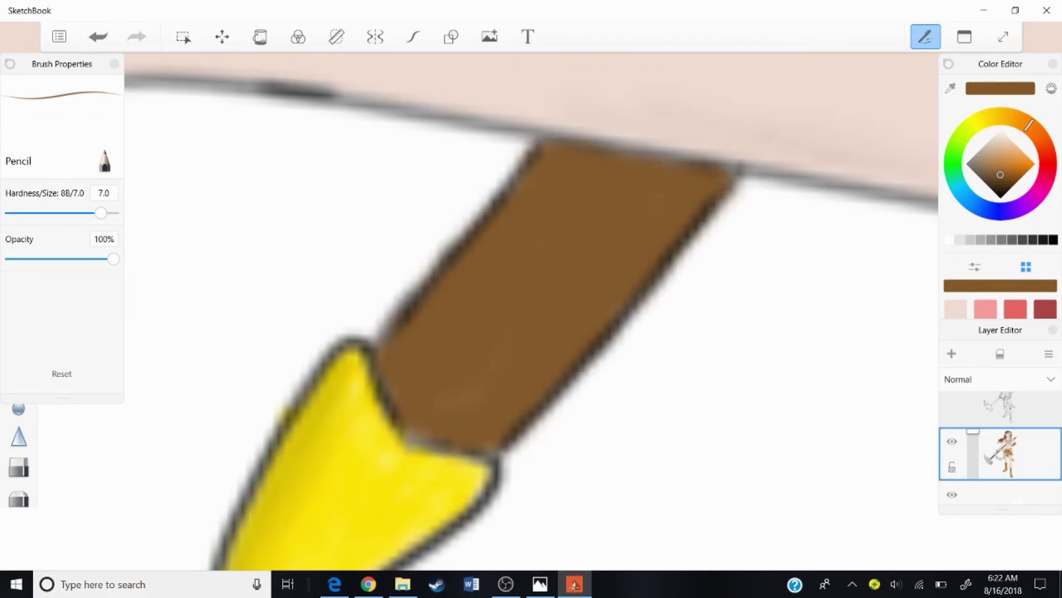
Fill the sword's spiral-wrapped grip with orange-brown using the Pencil at size 7.0.
scroll(531, 309, "down", 5)
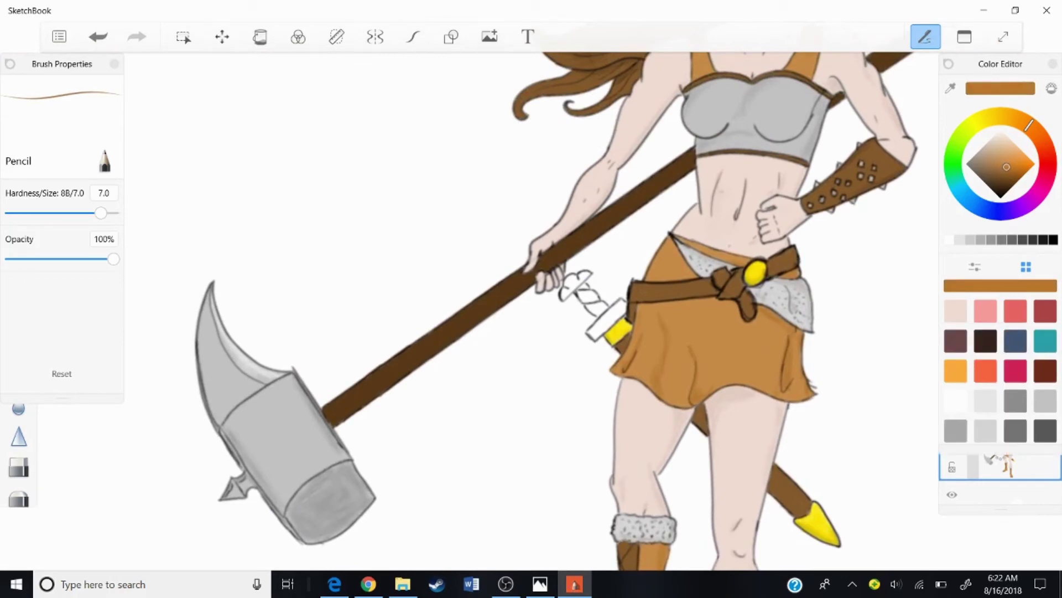
scroll(586, 300, "up", 6)
mouse_move(620, 260)
left_mouse_down()
mouse_move(625, 376)
mouse_move(664, 344)
mouse_move(637, 232)
left_mouse_up()
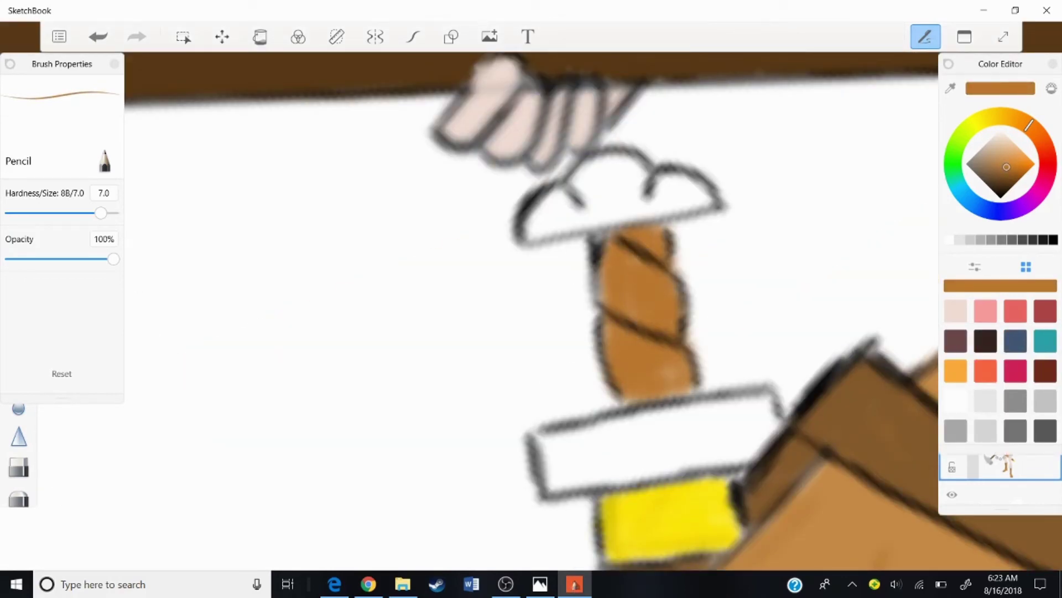
Shade the edges and wrap lines of the sword grip with darker brown using the Pencil at size 1.9.
left_click_drag(531, 218, 498, 218)
scroll(682, 317, "up", 5)
mouse_move(515, 277)
left_mouse_down()
mouse_move(554, 415)
mouse_move(443, 387)
left_mouse_up()
left_click_drag(559, 61, 471, 249)
left_click_drag(609, 100, 675, 387)
scroll(532, 310, "down", 2)
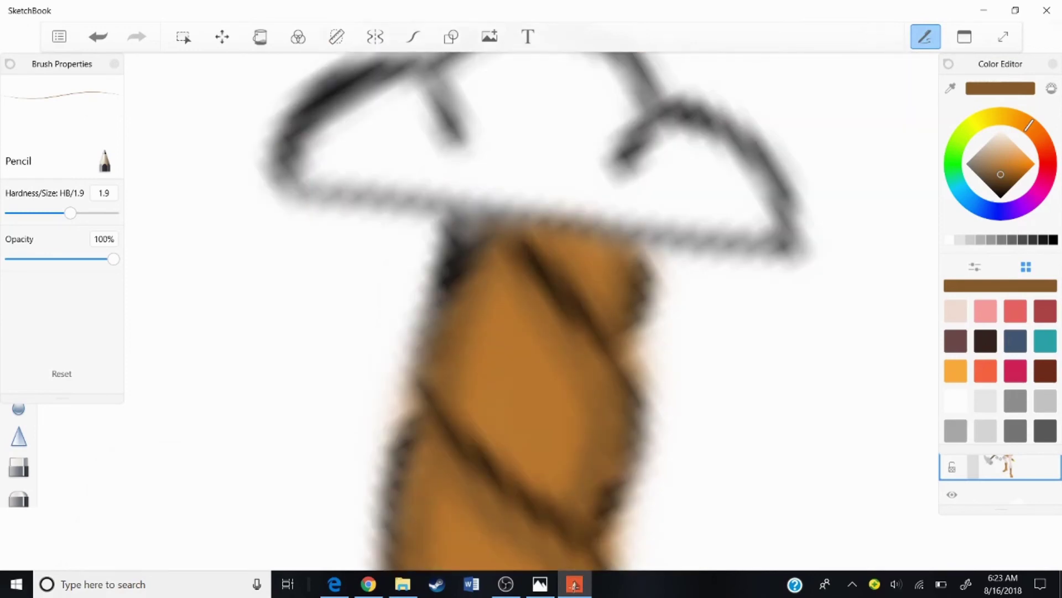
Fill the sword's crossguard with light grey using the Pencil at size 1.9.
scroll(531, 310, "down", 3)
scroll(531, 310, "up", 4)
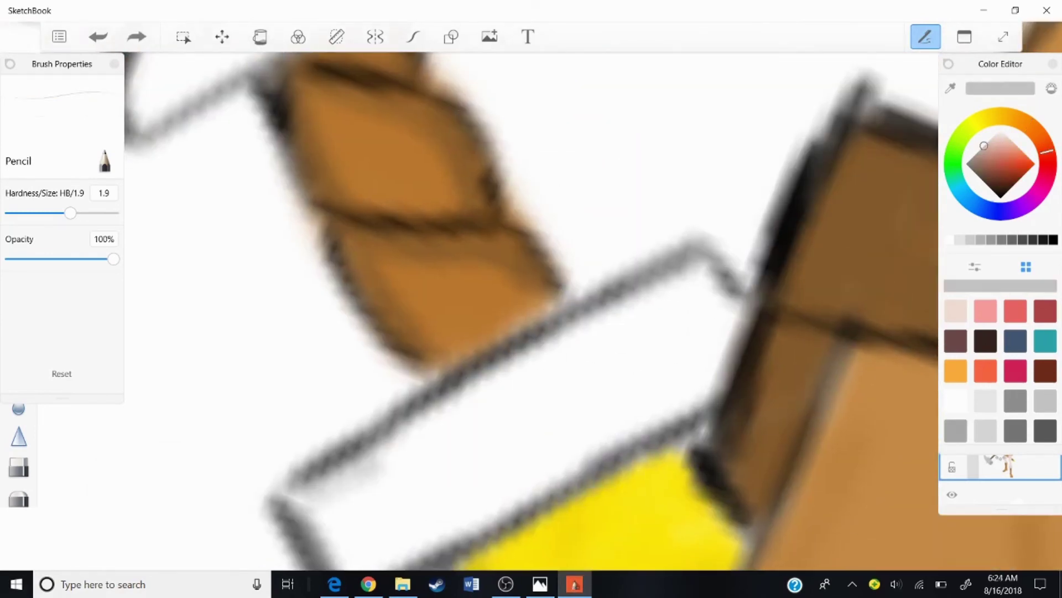
left_click_drag(310, 486, 631, 315)
left_click_drag(720, 276, 487, 420)
mouse_move(576, 376)
left_mouse_down()
mouse_move(288, 531)
mouse_move(697, 321)
left_mouse_up()
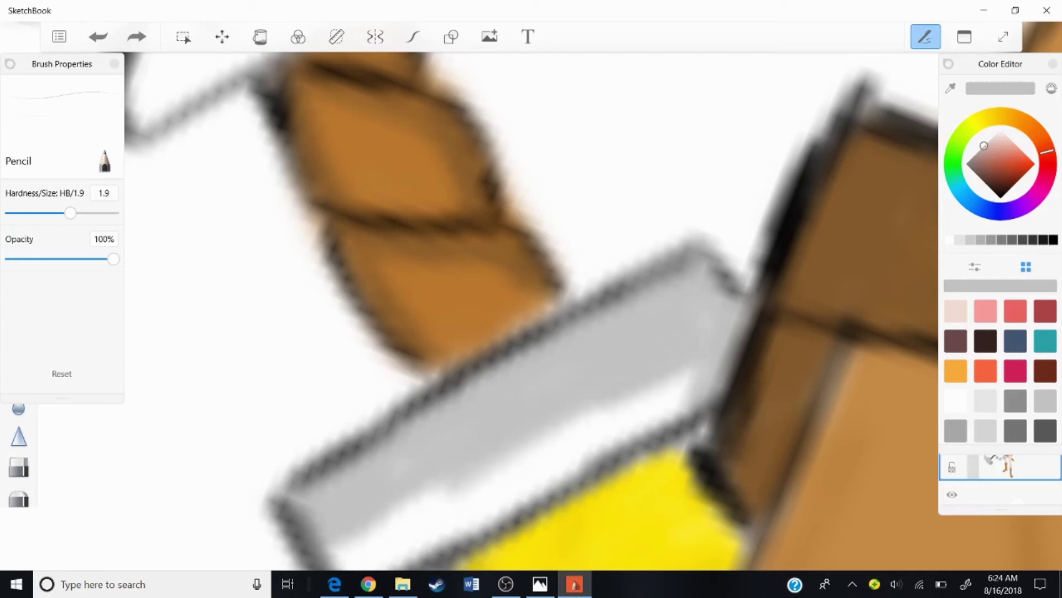
left_click_drag(686, 365, 459, 503)
scroll(531, 310, "down", 2)
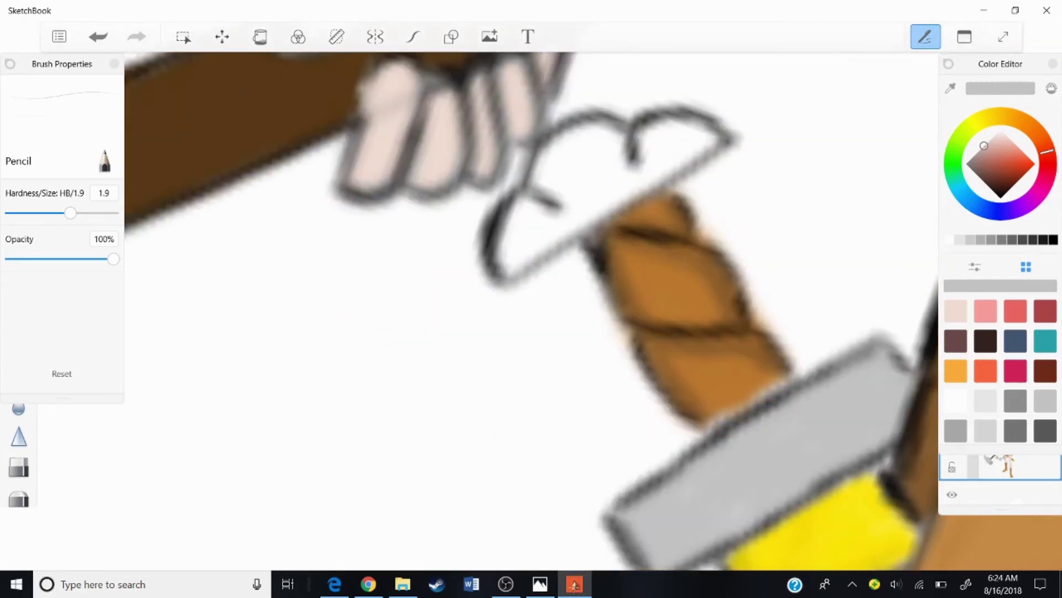
Fill the lobed pommel of the sword with the same light grey.
scroll(532, 310, "up", 3)
left_click_drag(896, 160, 625, 355)
left_click_drag(714, 133, 885, 160)
left_click_drag(747, 188, 443, 454)
left_click_drag(449, 388, 686, 216)
mouse_move(709, 133)
left_mouse_down()
mouse_move(514, 287)
mouse_move(553, 243)
left_mouse_up()
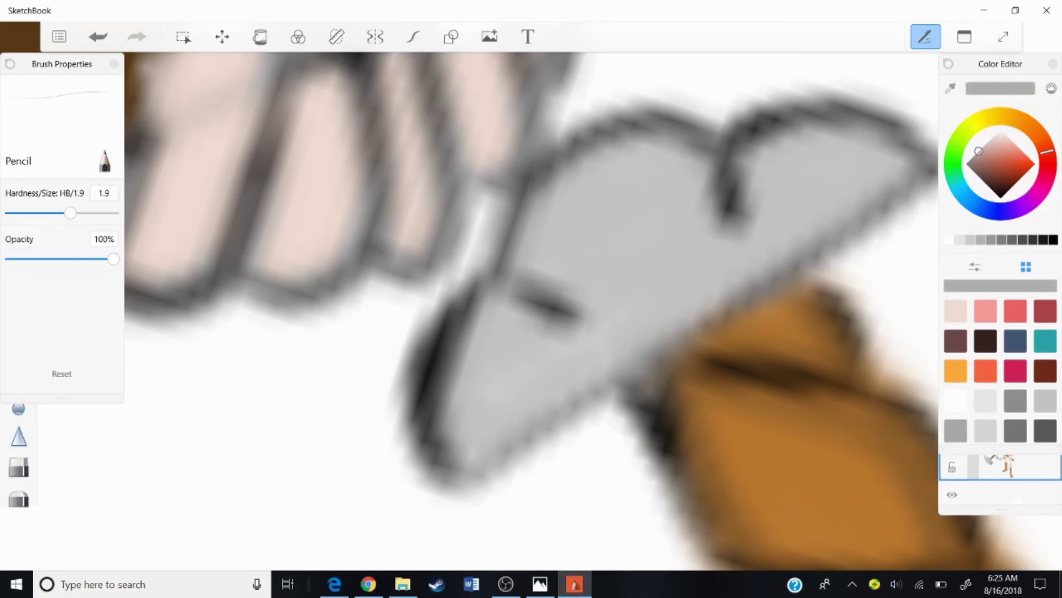
Shade the pommel's lobes and lower edge and add diagonal streaks on the crossguard with slightly darker grey.
left_click_drag(464, 360, 573, 285)
left_click_drag(443, 454, 603, 359)
left_click_drag(908, 160, 586, 382)
left_click_drag(792, 138, 797, 205)
left_click_drag(531, 310, 554, 166)
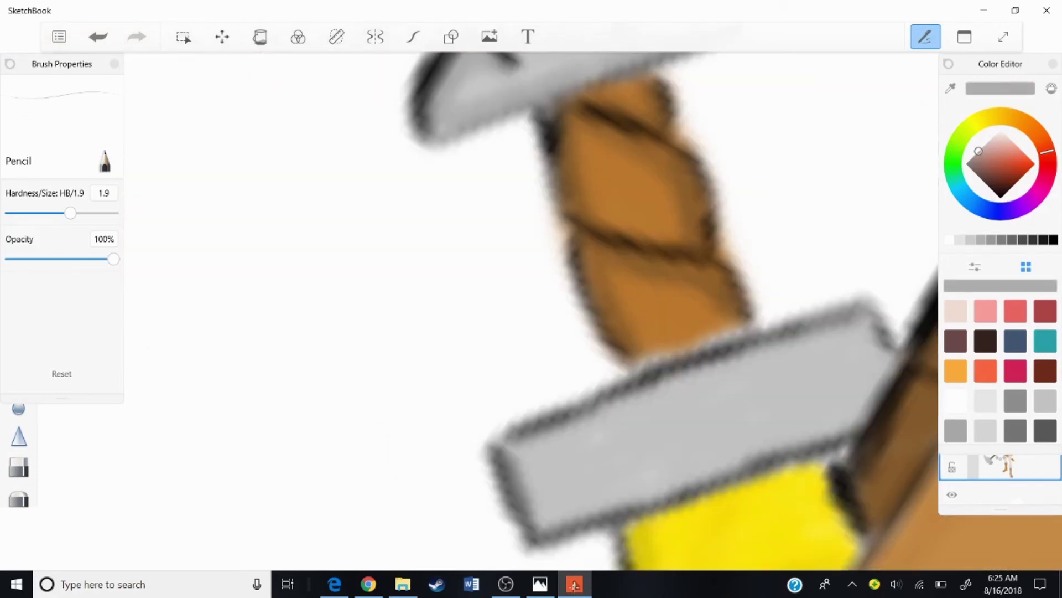
left_click_drag(608, 498, 719, 382)
left_click_drag(764, 443, 863, 326)
Blend the grey shading on the crossguard and pommel with the Blur tool.
scroll(532, 310, "down", 5)
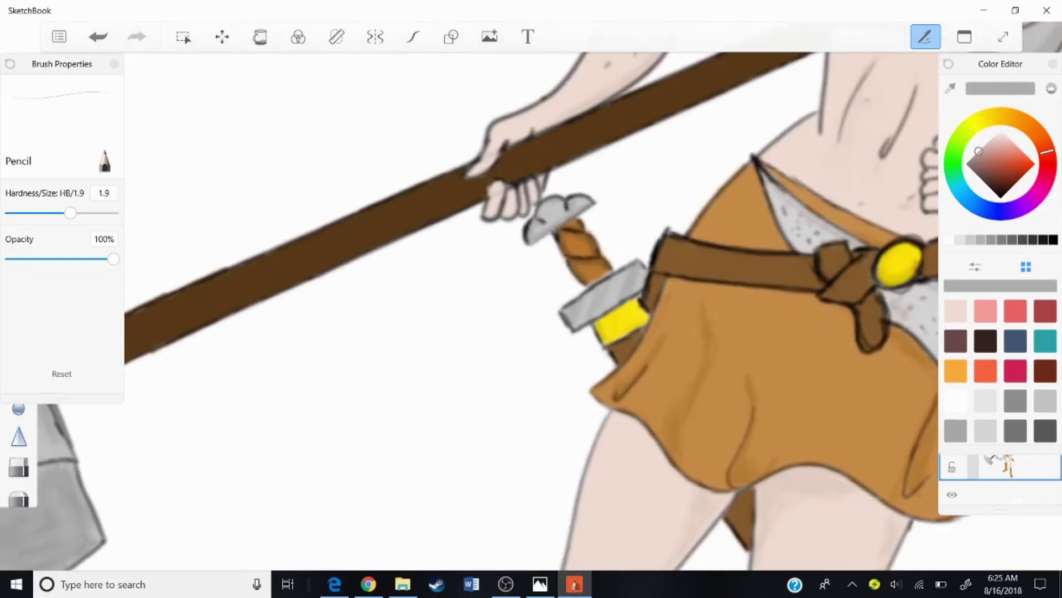
left_click(19, 408)
scroll(575, 224, "up", 5)
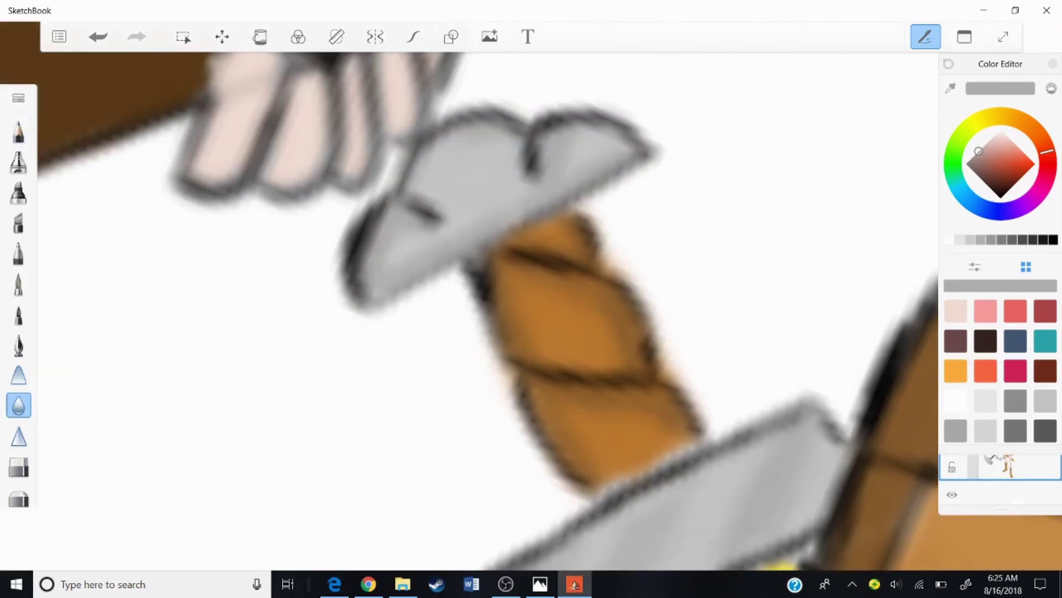
scroll(532, 298, "down", 5)
Shade the belt, its knot and the scabbard with darker brown using the Pencil.
left_click(527, 225, "alt")
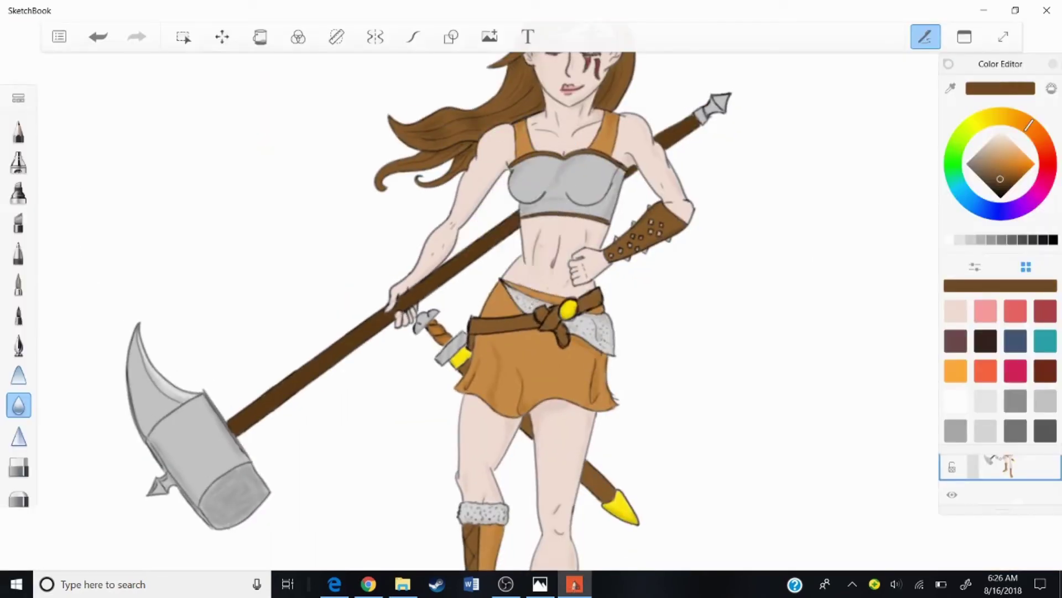
left_click(18, 131)
scroll(551, 315, "up", 5)
scroll(576, 243, "down", 3)
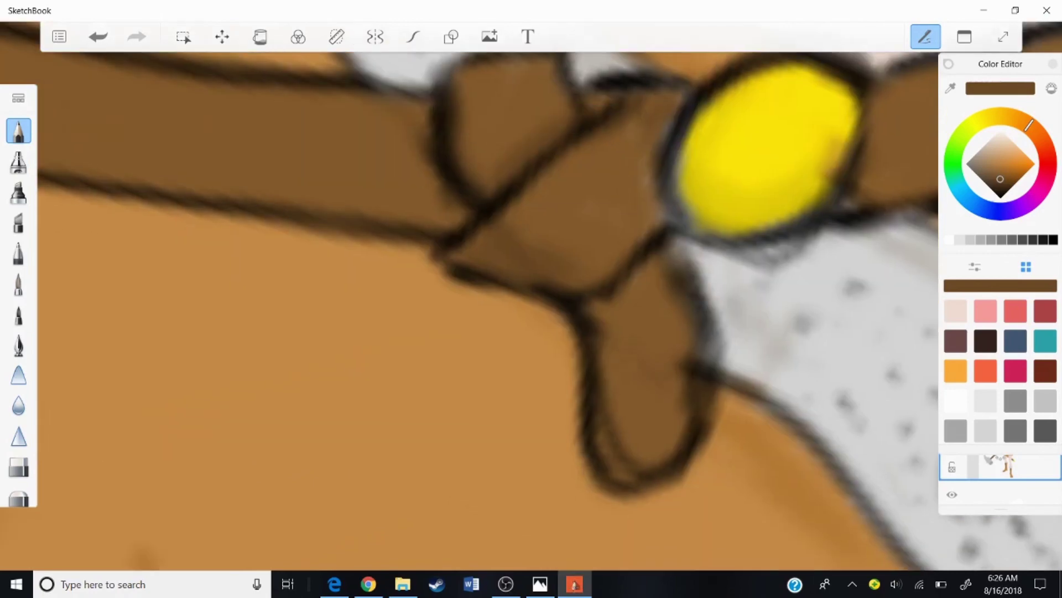
scroll(531, 299, "up", 3)
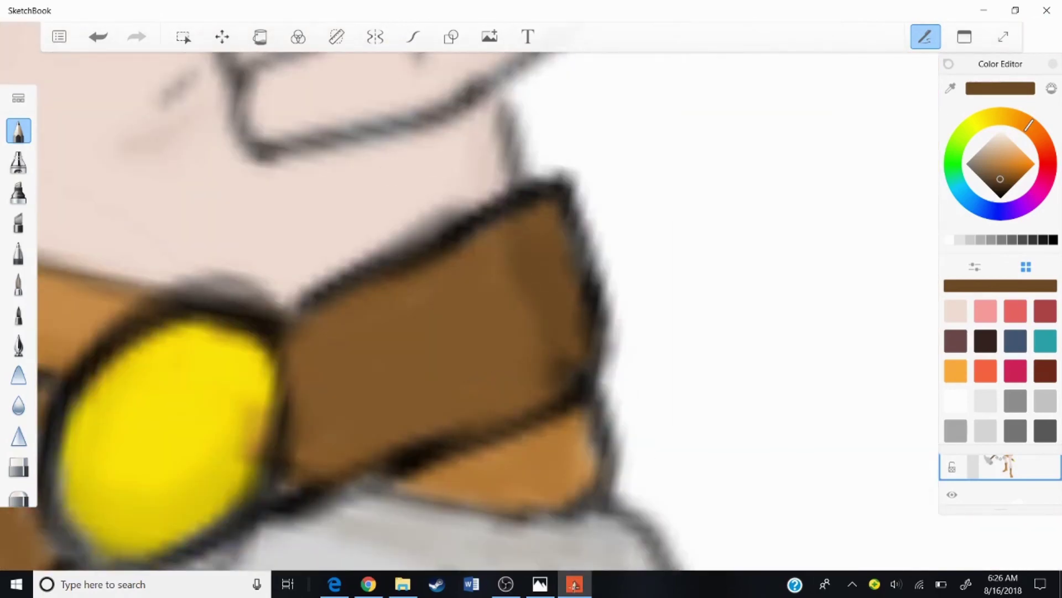
scroll(531, 299, "down", 3)
scroll(531, 299, "up", 3)
scroll(531, 299, "up", 4)
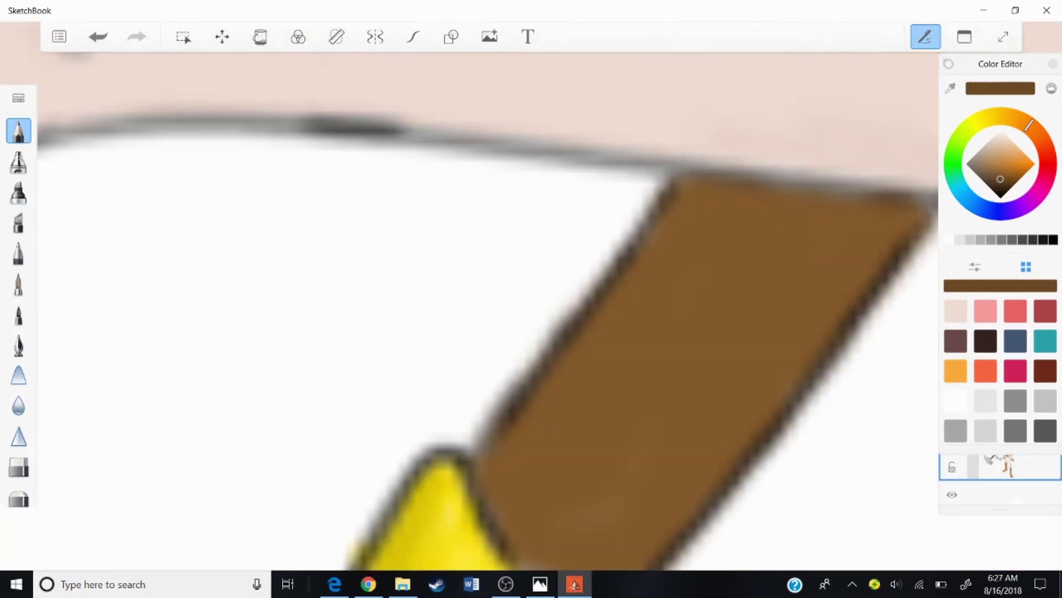
scroll(487, 332, "down", 1)
Blend the dark brown shading on the scabbard and belt with the Blur tool.
left_click(19, 405)
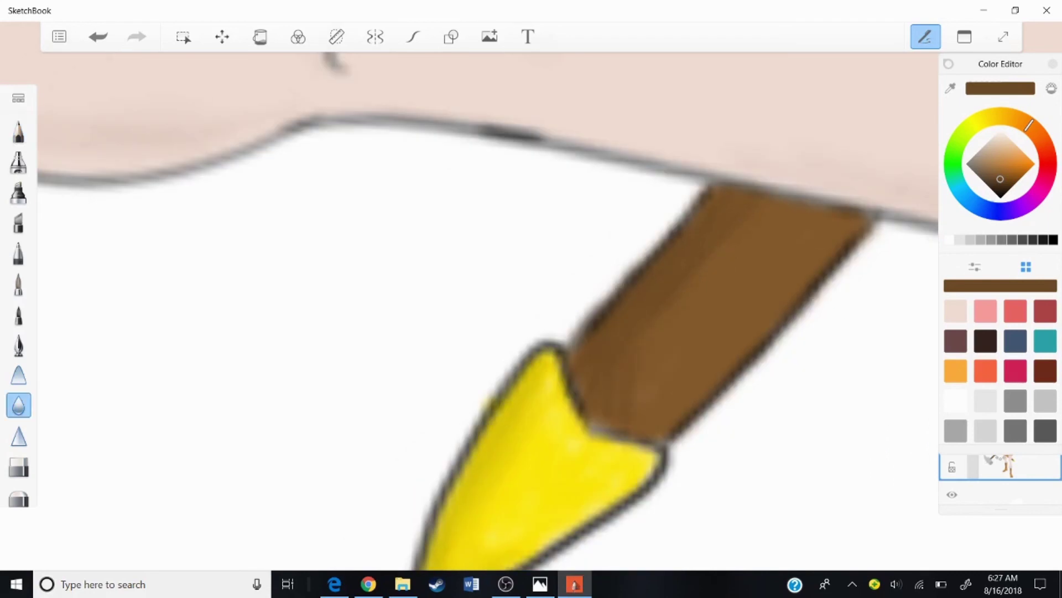
scroll(531, 298, "down", 3)
scroll(531, 299, "up", 2)
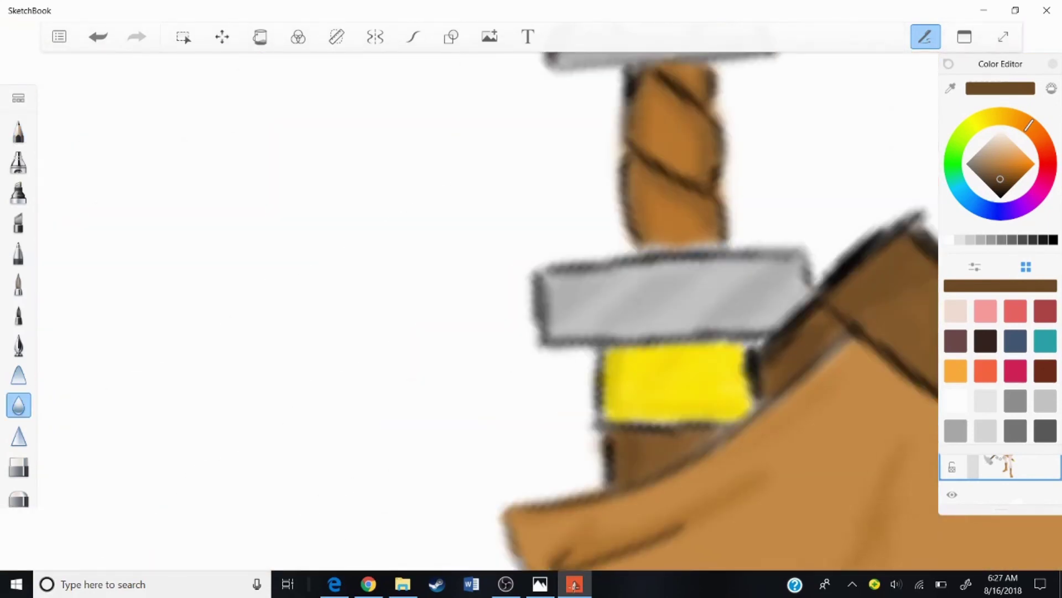
scroll(531, 299, "down", 2)
scroll(531, 299, "down", 4)
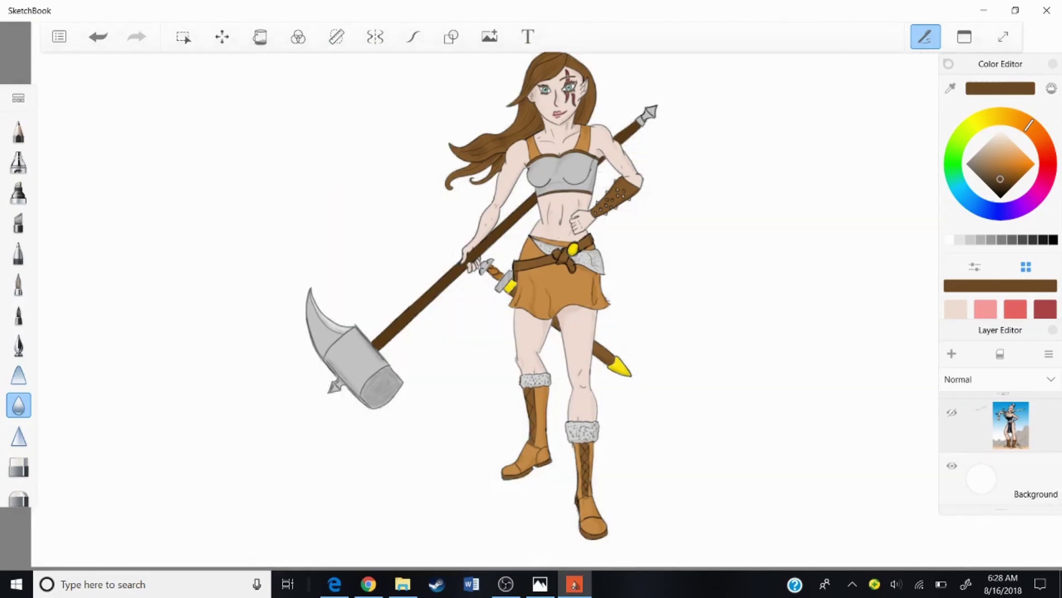
Save the drawing to a file.
left_click(59, 36)
left_click(107, 215)
left_click(304, 275)
left_click(194, 296)
key("Return")
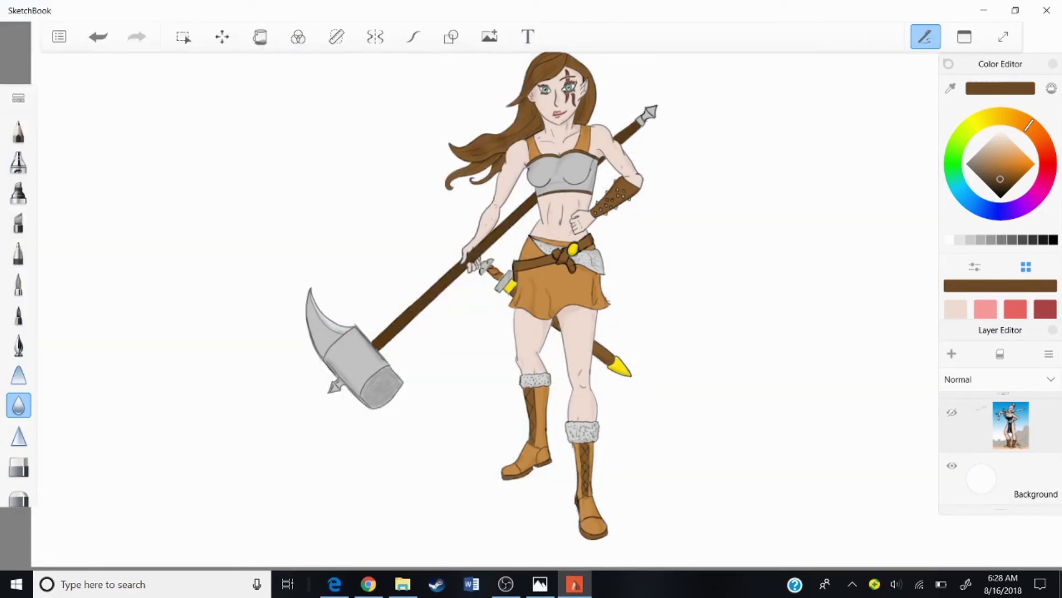